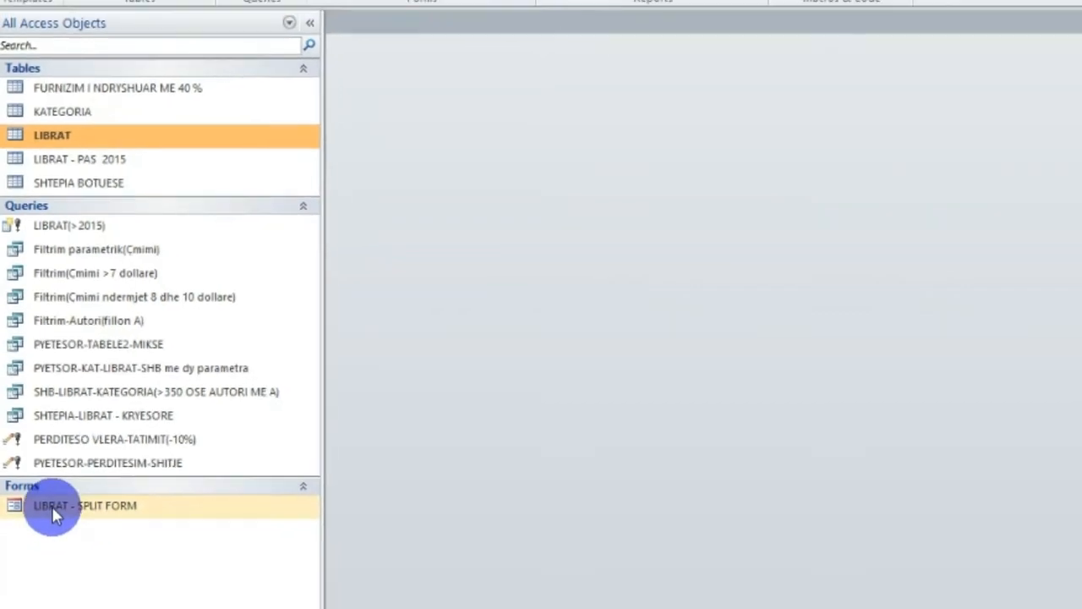
Step: Open the LIBRAT - SPLIT FORM form, adjust its window and move to the second book record
double_click(52, 523)
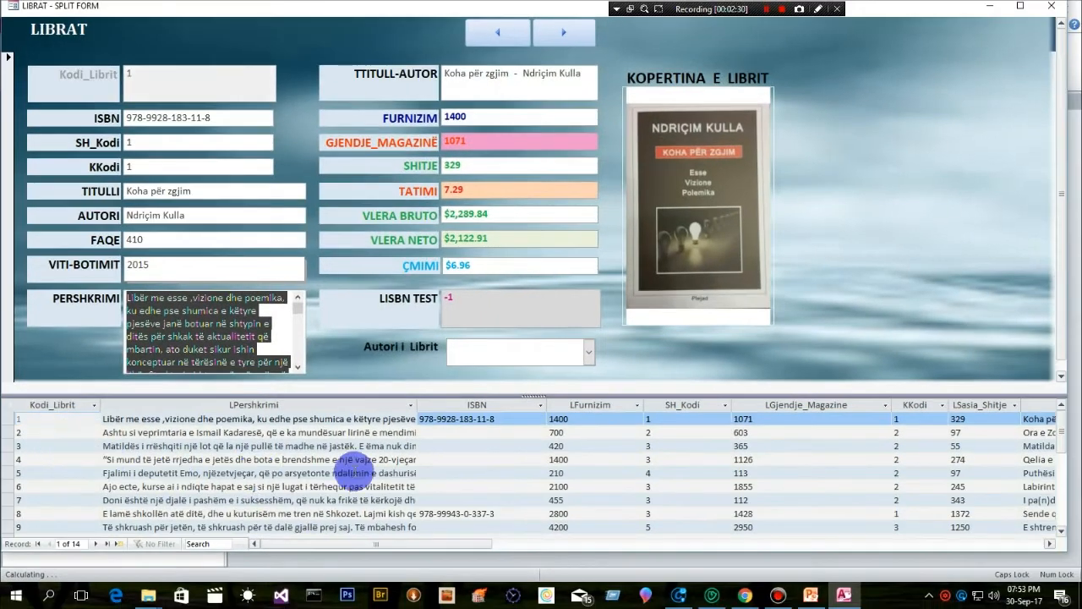
left_click(1022, 10)
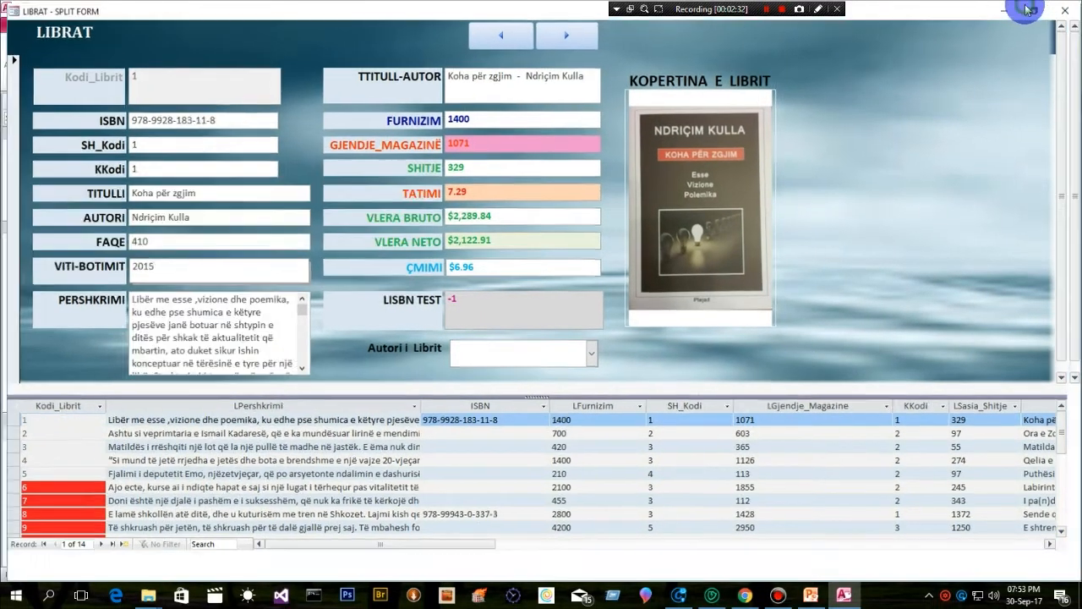
left_click_drag(753, 14, 853, 12)
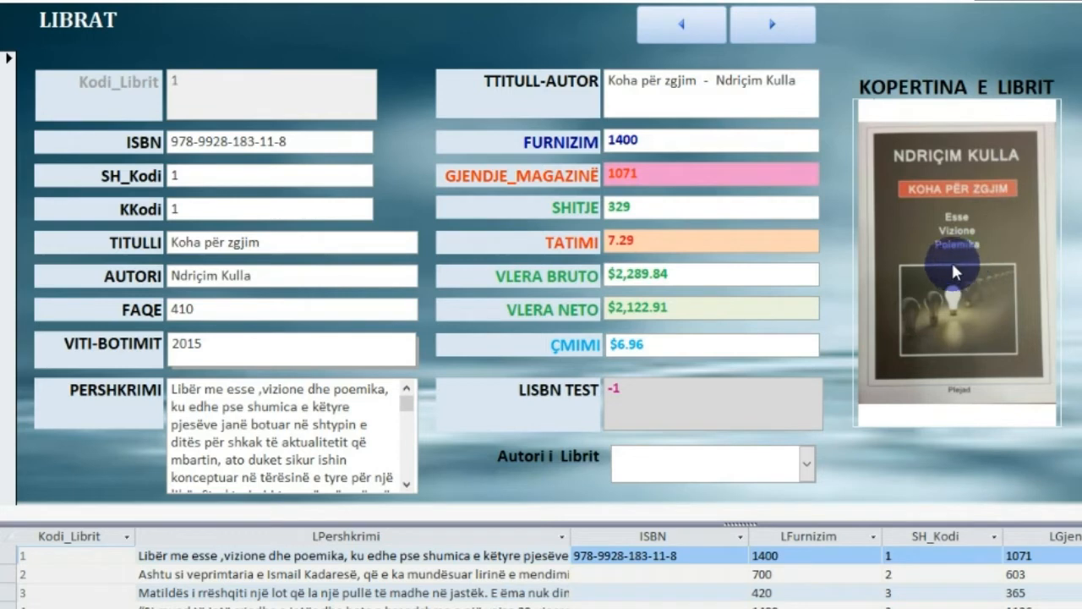
left_click(766, 31)
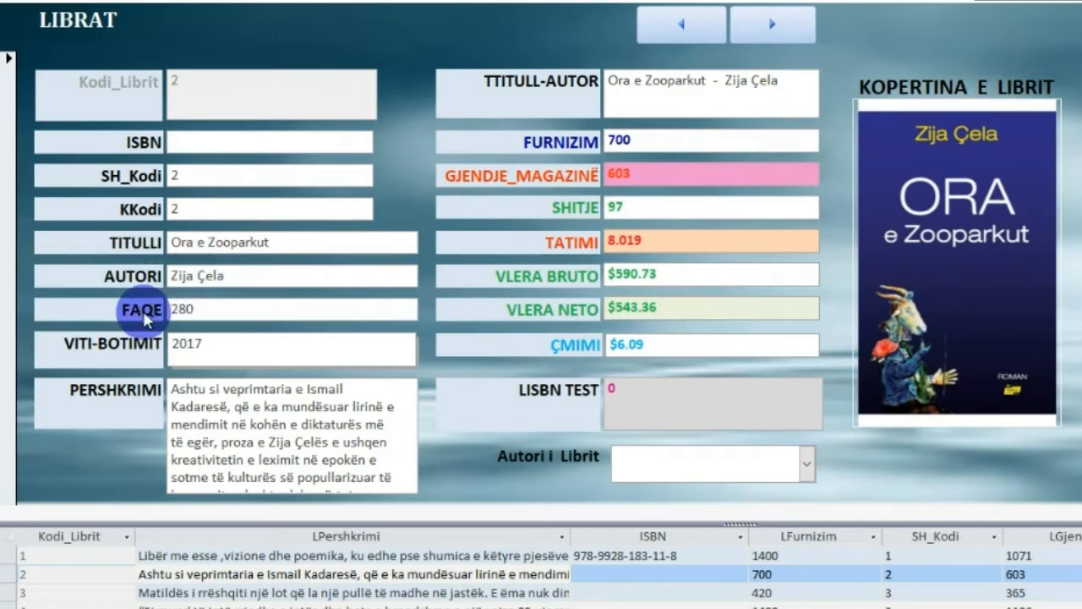
Step: Read through the full PERSHKRIMI description text of the second book record
key("Tab")
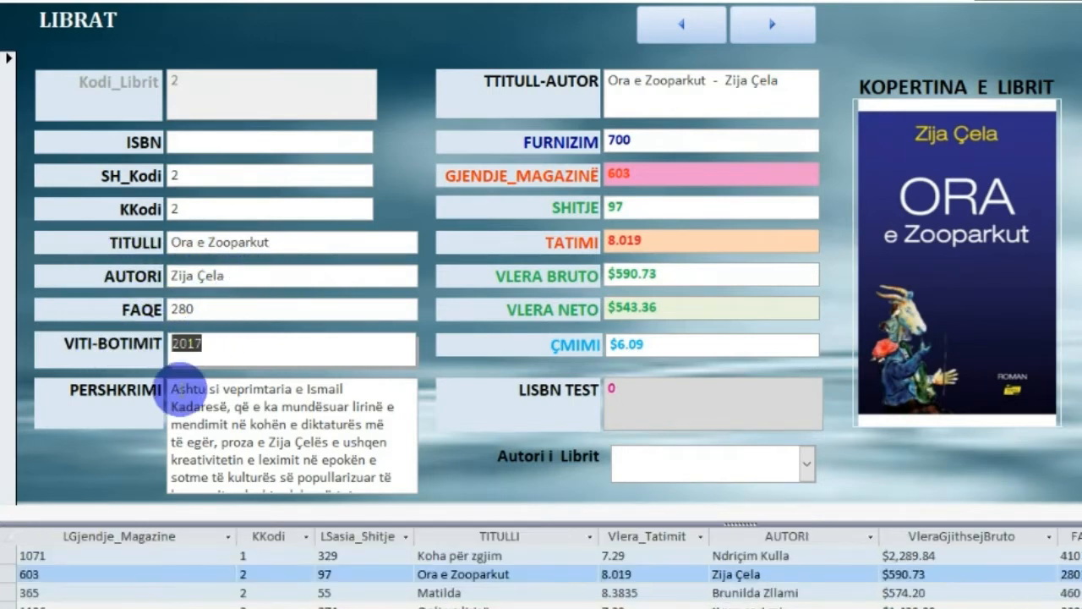
left_click_drag(173, 389, 416, 461)
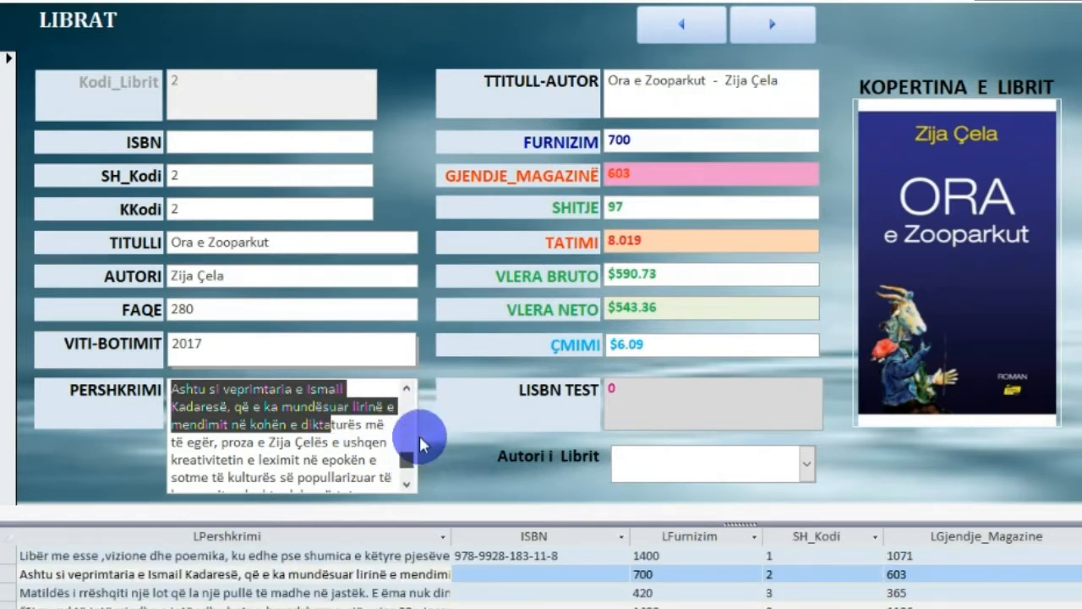
left_click(373, 441)
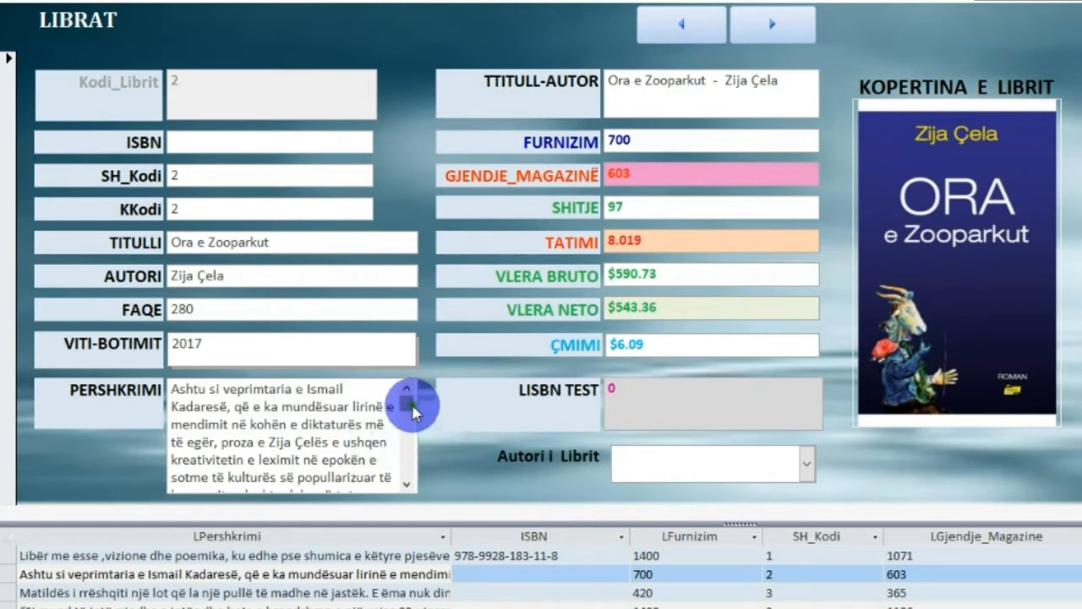
left_click(412, 455)
left_click(412, 487)
left_click(412, 487)
left_click(412, 487)
left_click(412, 487)
left_click(411, 487)
left_click(412, 487)
left_click(412, 487)
left_click(412, 487)
left_click(412, 488)
left_click(411, 488)
left_click(412, 488)
left_click_drag(410, 451, 414, 405)
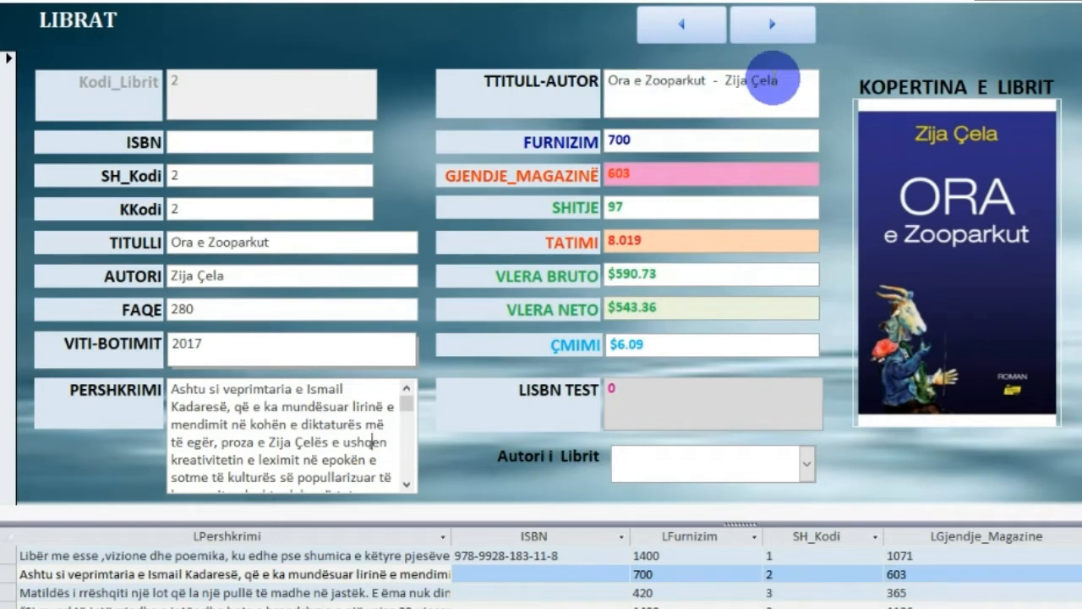
Step: Inspect the book's FURNIZIM, GJENDJE_MAGAZINË, SHITJE, TATIMI, VLERA BRUTO, VLERA NETO and LISBN TEST fields
left_click(648, 138)
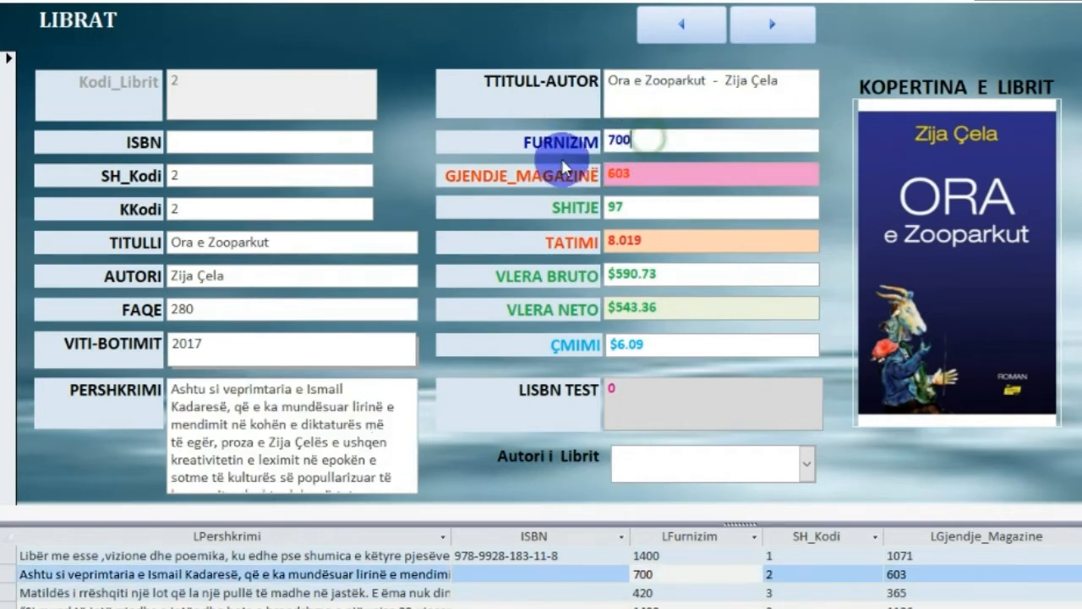
left_click(635, 173)
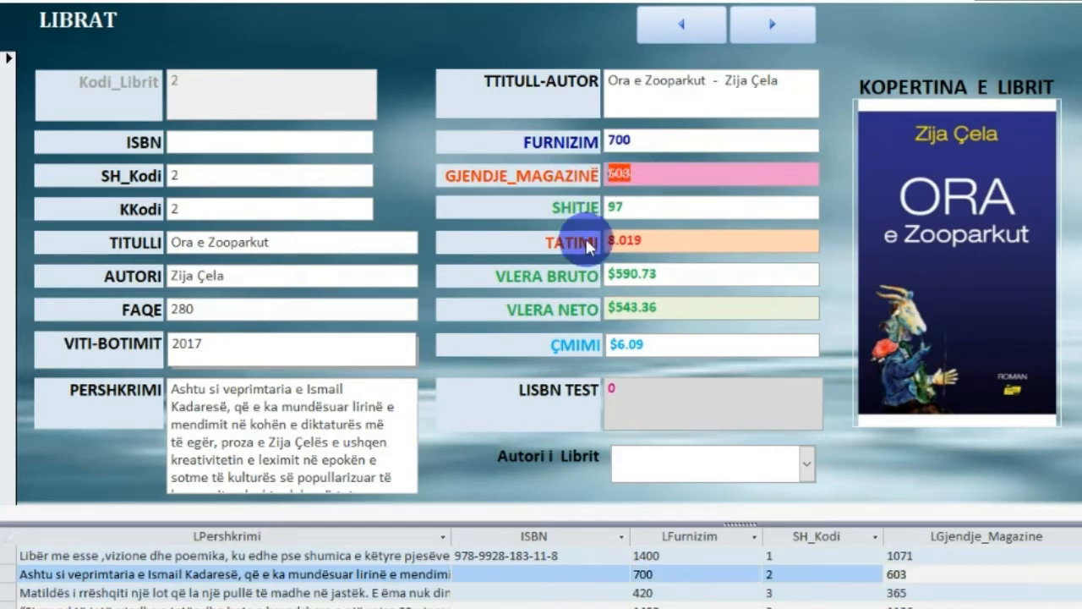
left_click(630, 208)
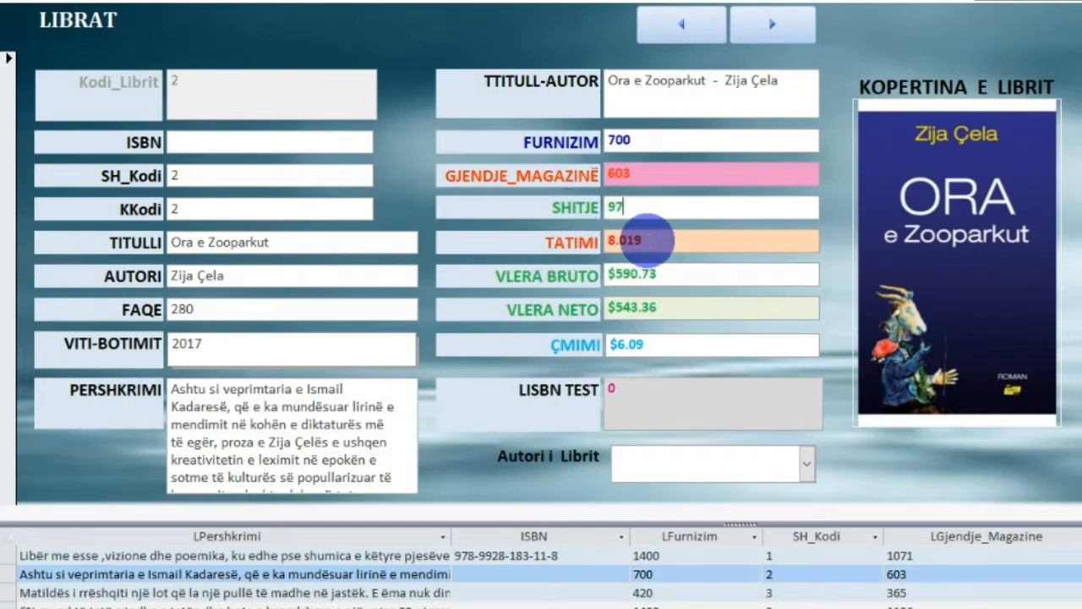
left_click(654, 239)
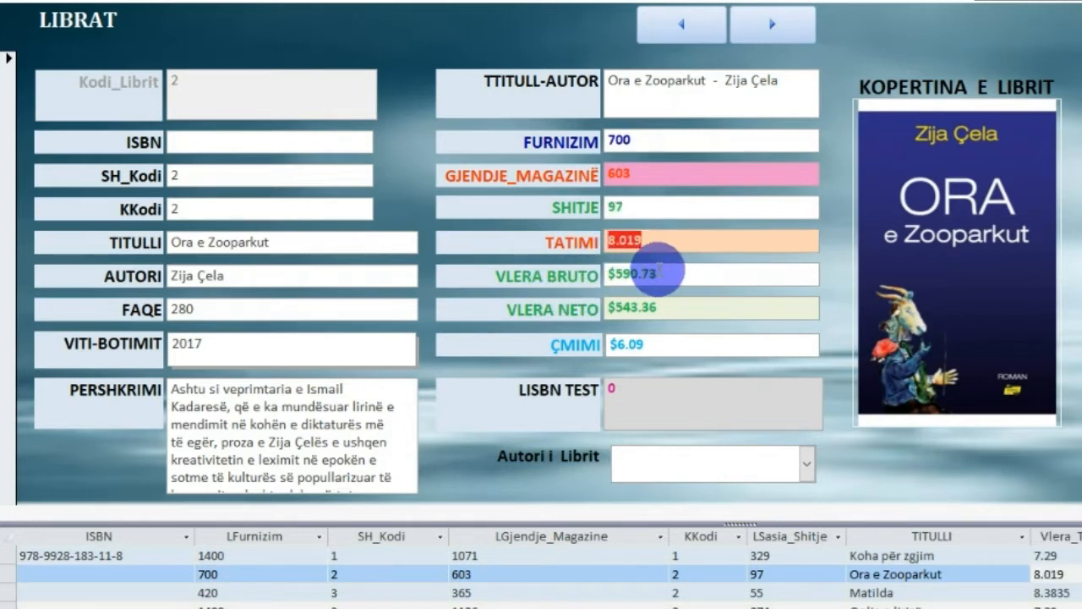
left_click_drag(668, 271, 616, 275)
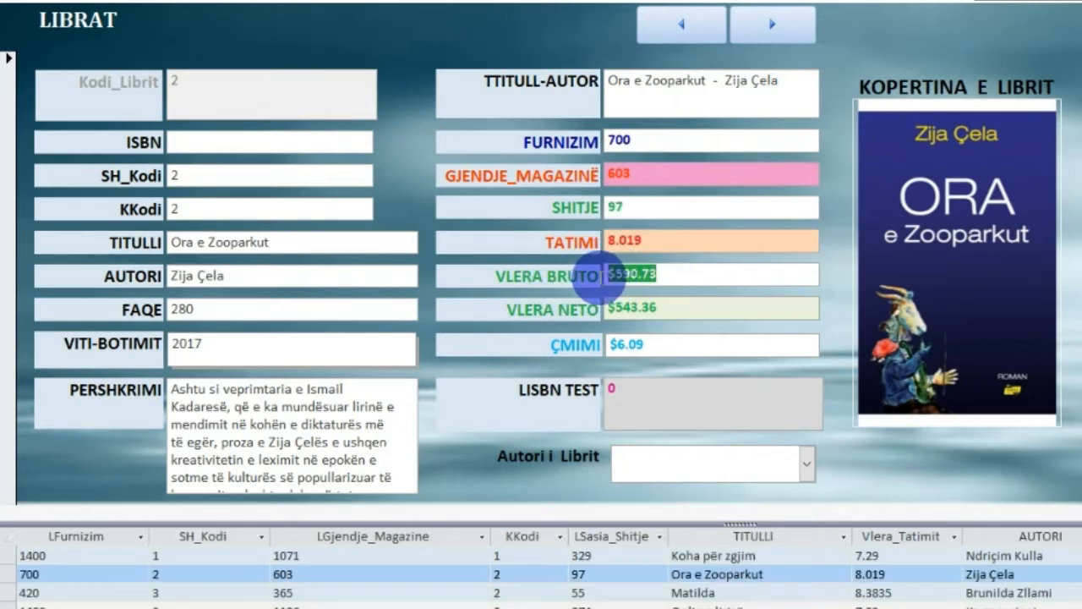
left_click_drag(676, 305, 579, 312)
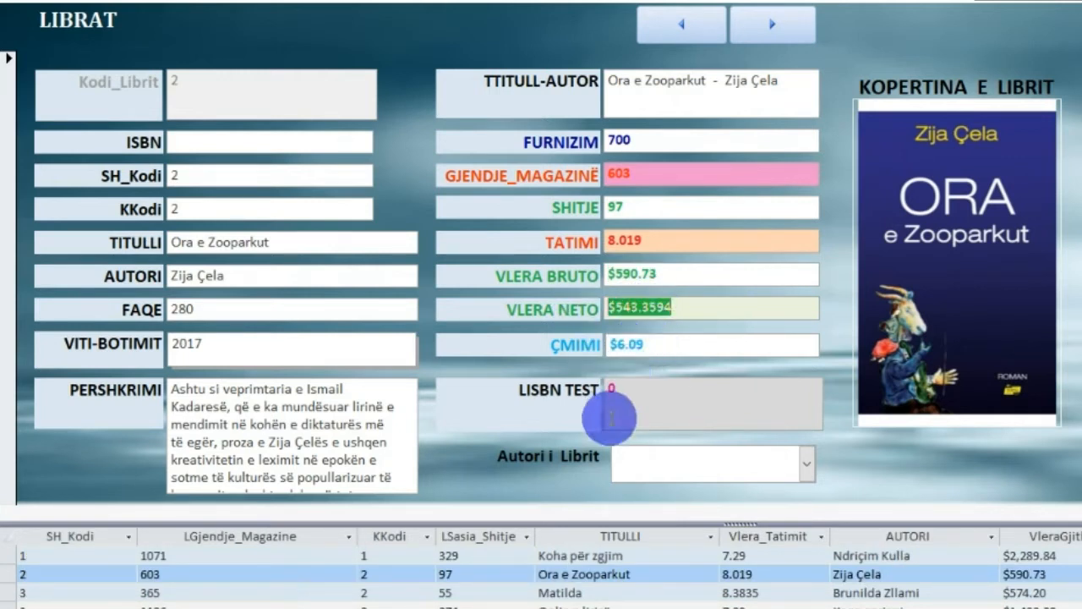
left_click(642, 395)
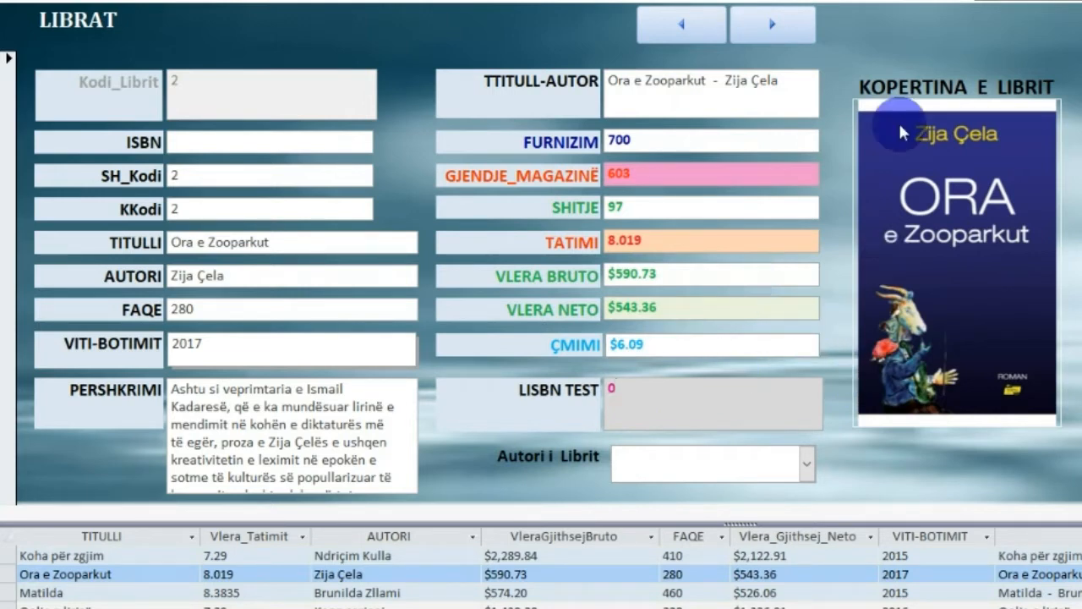
Step: Browse forward and backward through the book records to compare their details and cover images
left_click(771, 30)
left_click(771, 31)
left_click(771, 30)
left_click(771, 31)
left_click(710, 30)
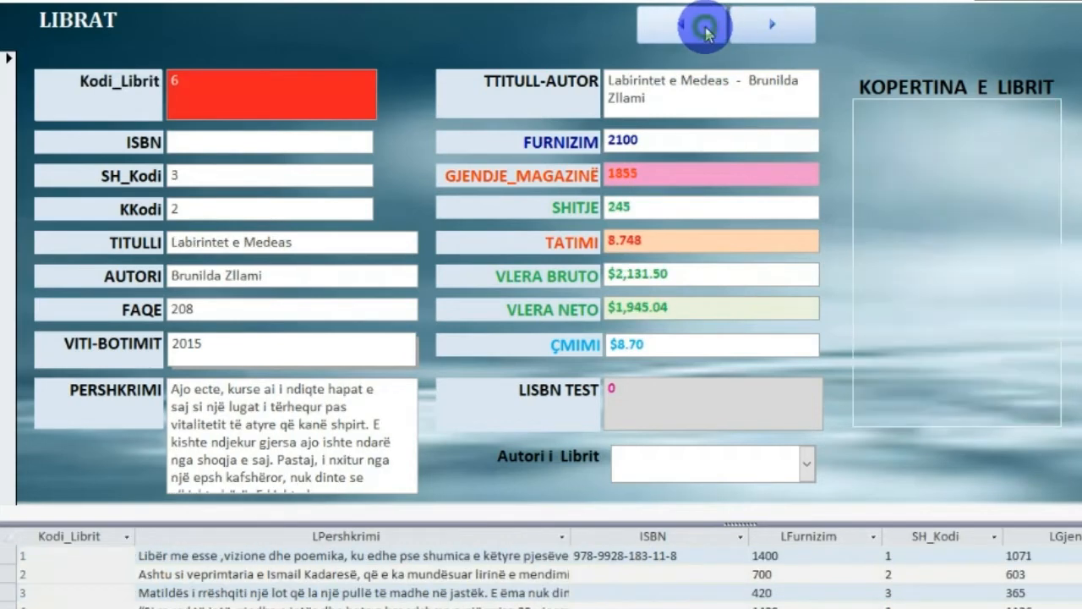
left_click(694, 30)
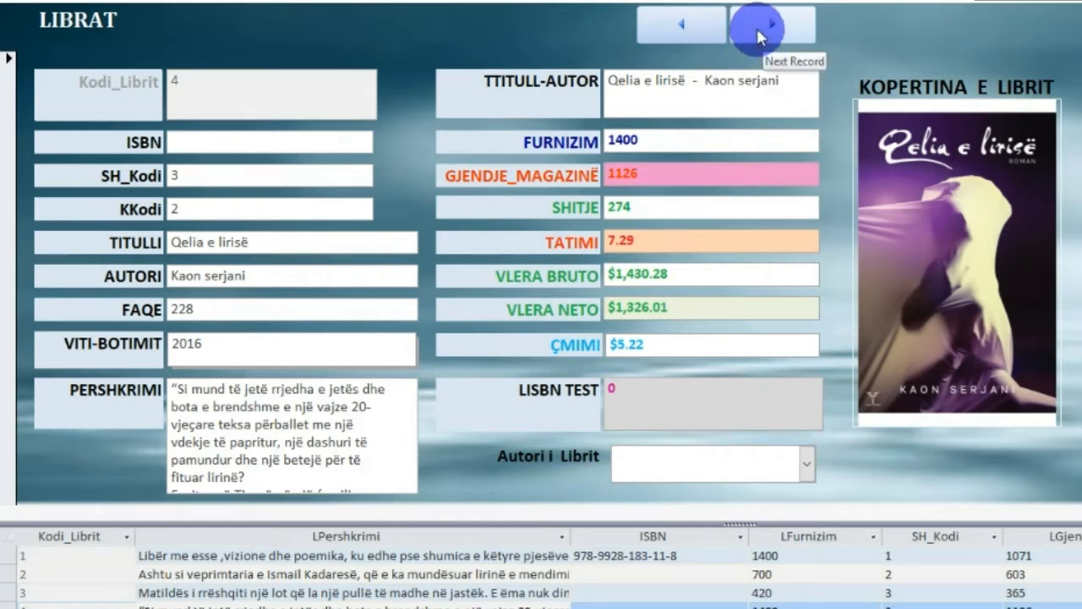
left_click(765, 30)
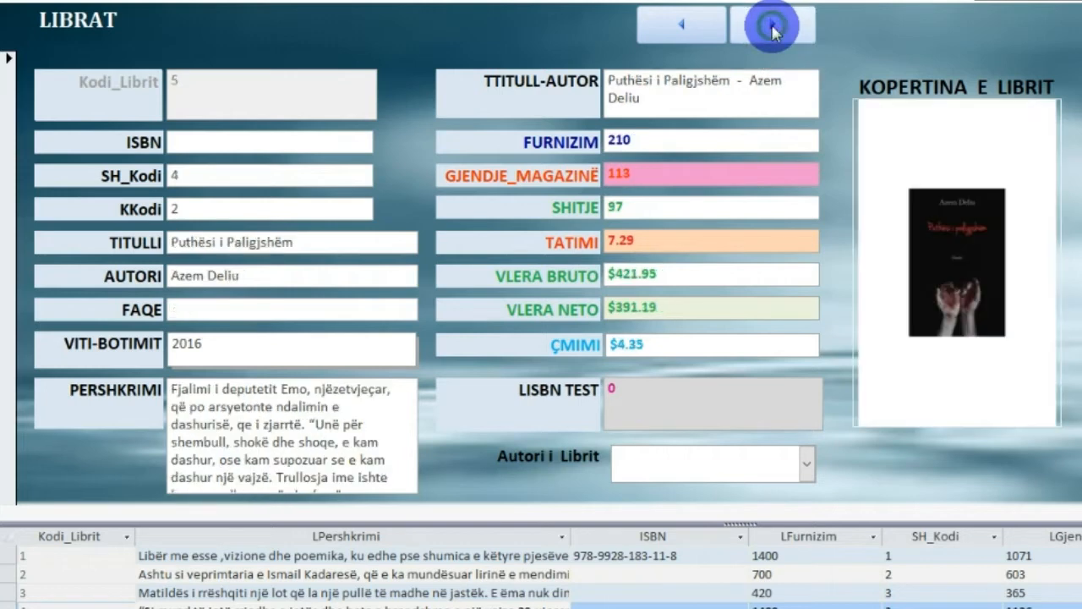
left_click(772, 32)
left_click(693, 25)
left_click(772, 32)
left_click(696, 28)
left_click(769, 26)
left_click(699, 28)
left_click(773, 24)
left_click(794, 42)
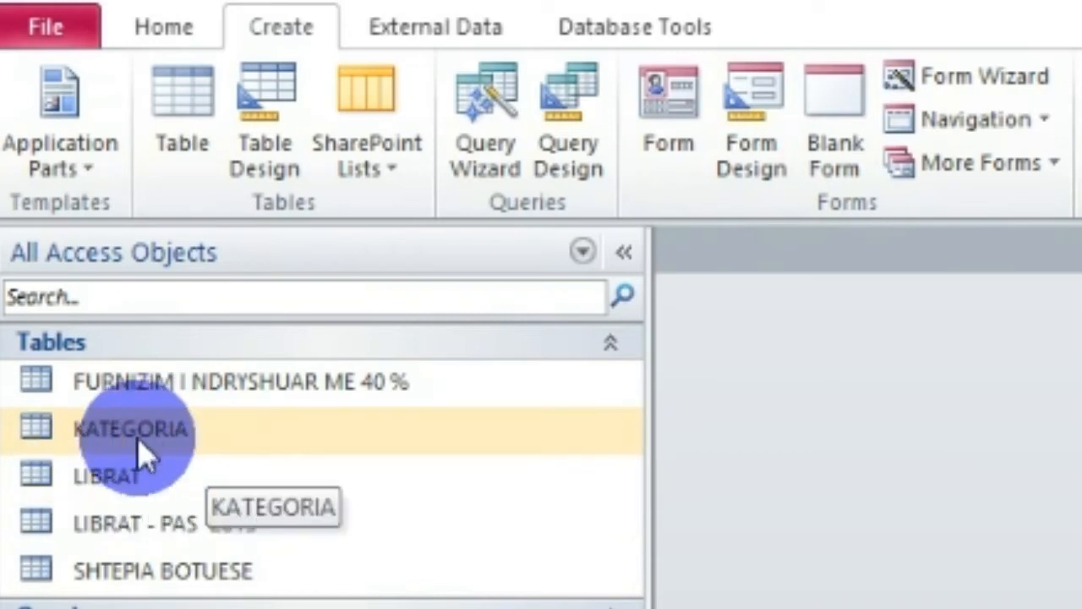
Step: Create a form from the KATEGORIA table and display it in Form View
left_click(93, 448)
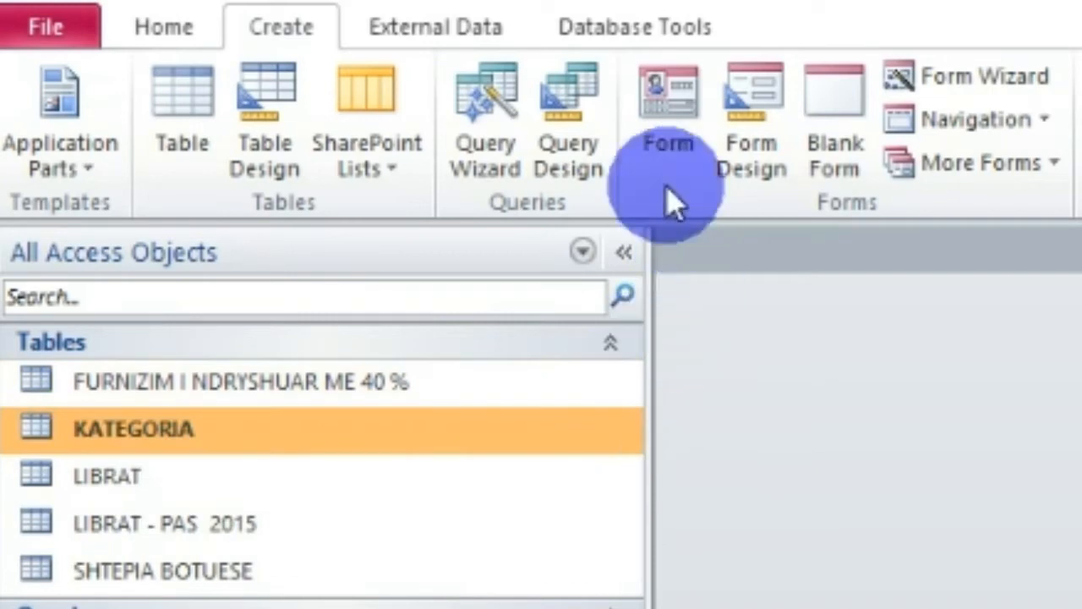
left_click(659, 106)
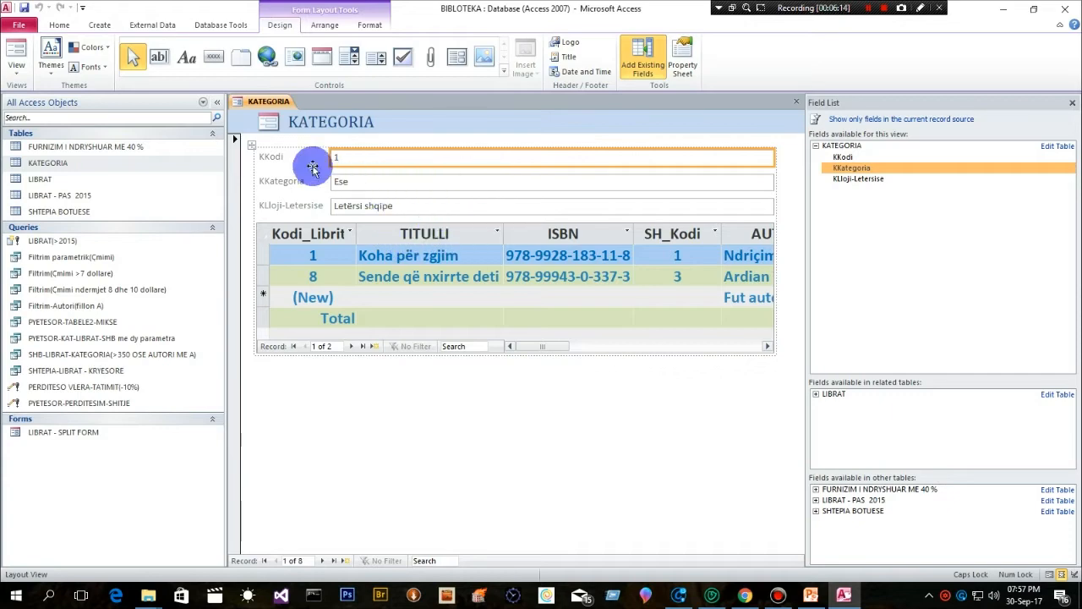
left_click(16, 69)
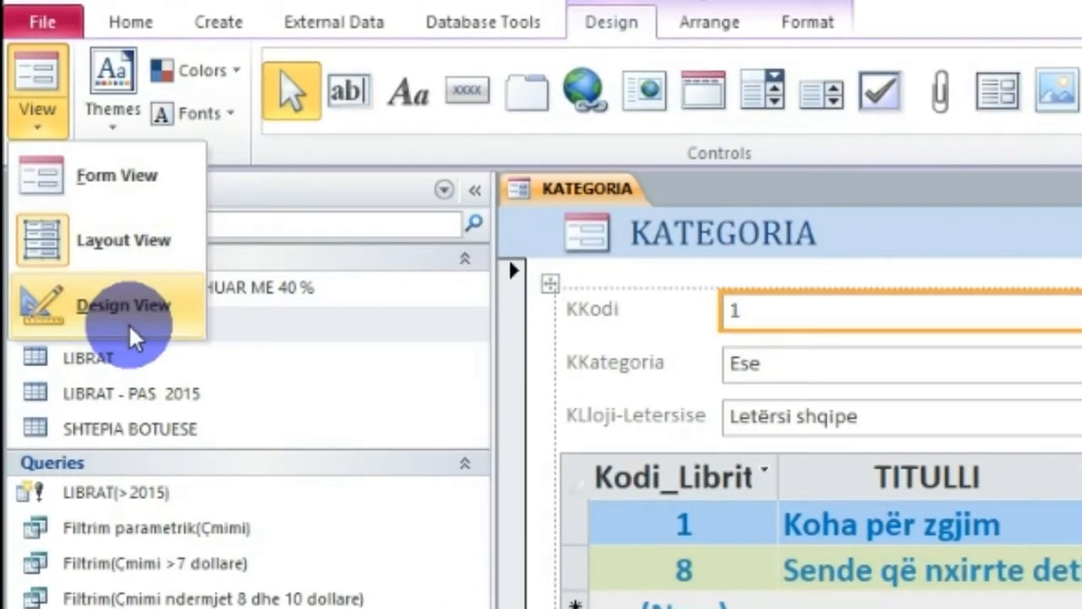
left_click(117, 192)
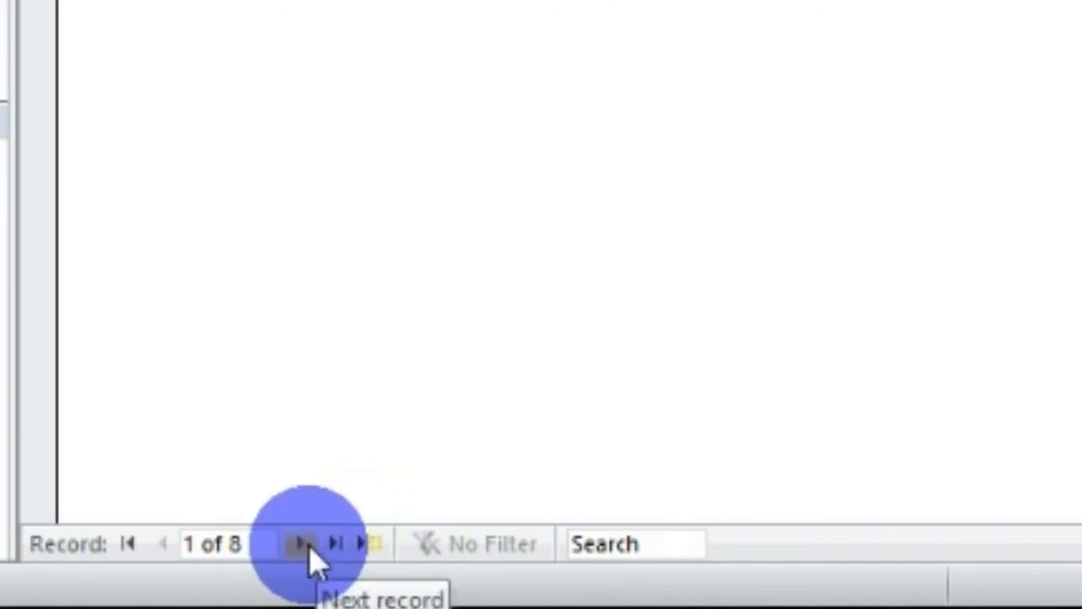
Step: Step through the category records in the KATEGORIA form to view the books listed under each category
left_click(308, 545)
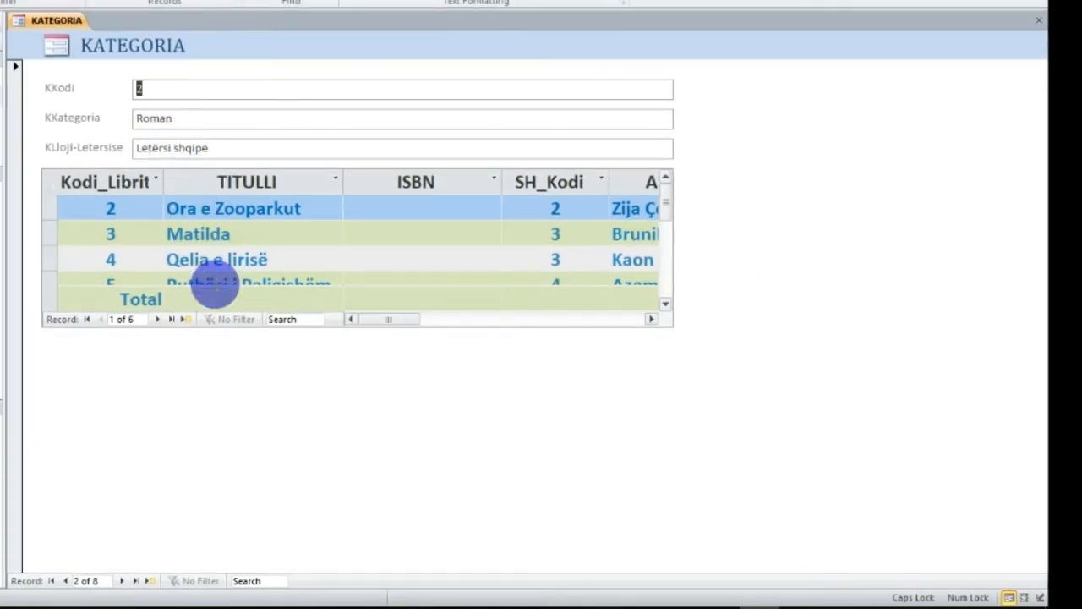
left_click(121, 582)
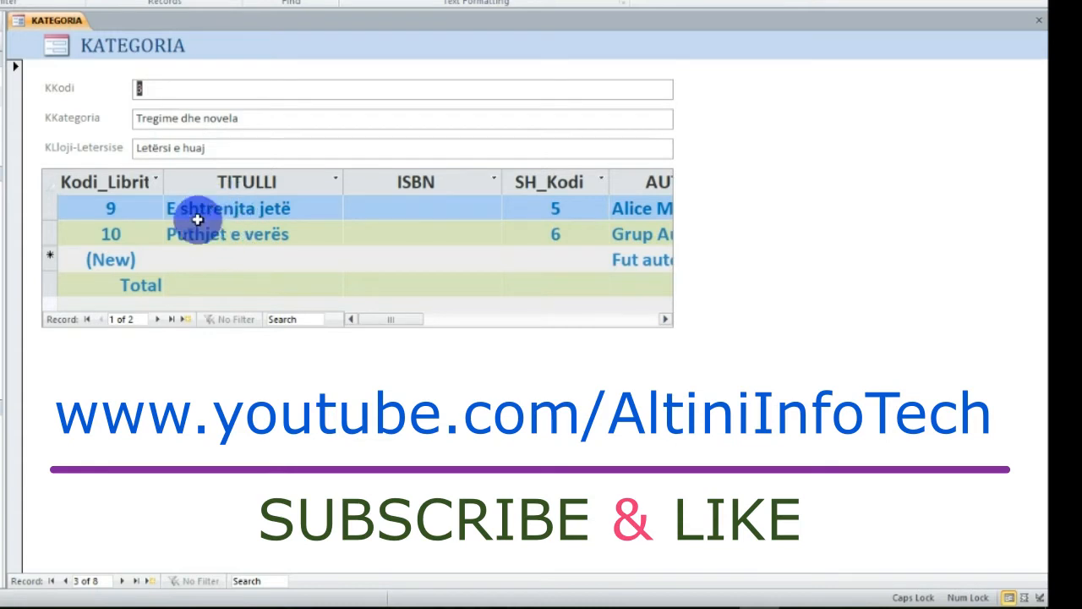
left_click(121, 581)
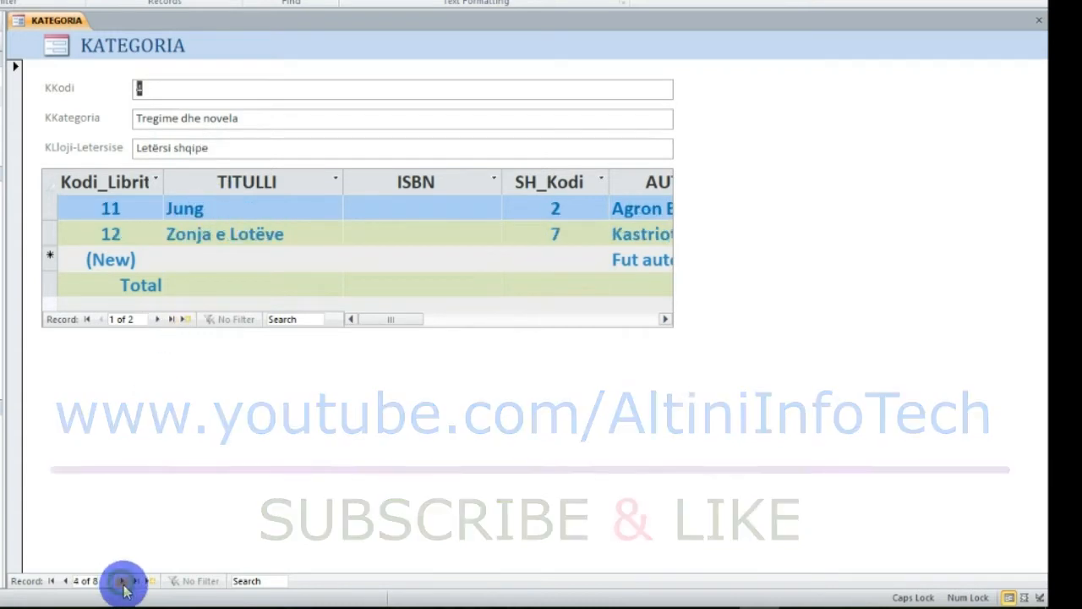
left_click(121, 580)
left_click(121, 581)
left_click(121, 581)
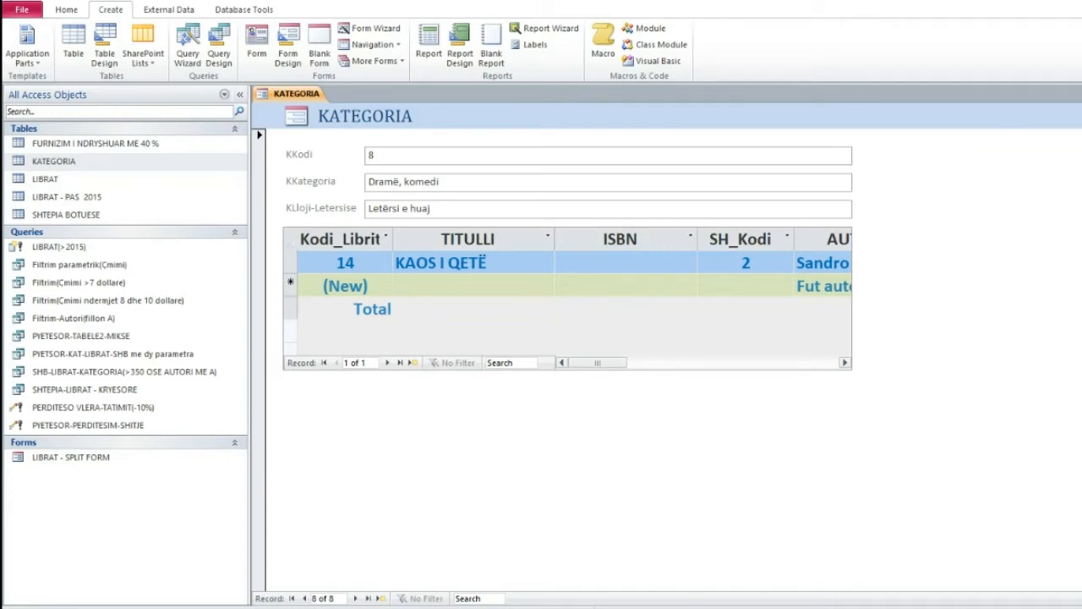
Step: Close the KATEGORIA form without saving its design
left_click(1081, 94)
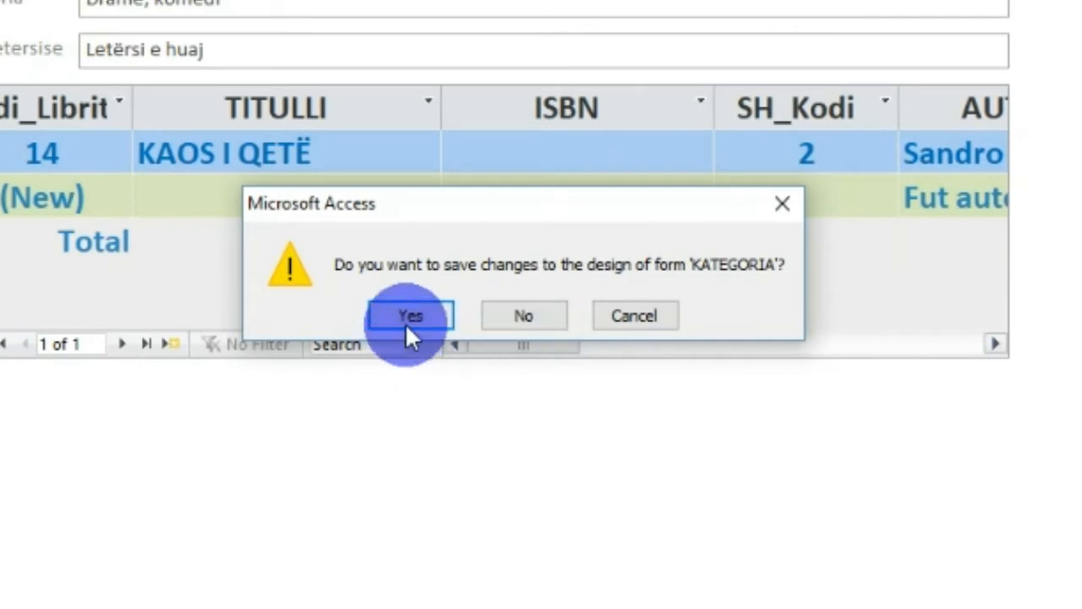
left_click(526, 316)
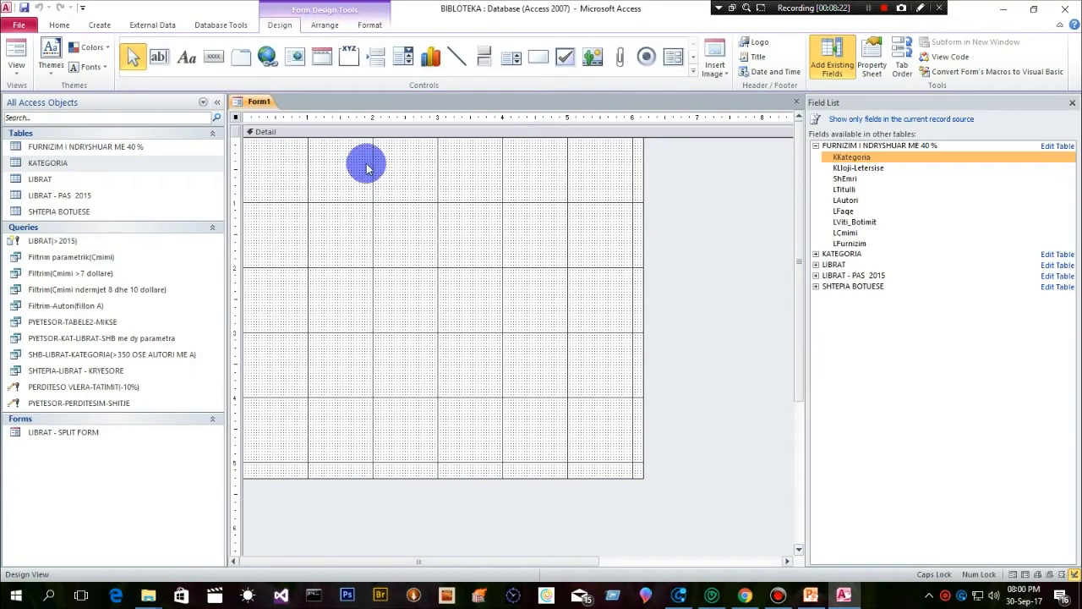
Step: Examine the available views and the design, arrange and format tools for the blank form Form1
left_click(18, 68)
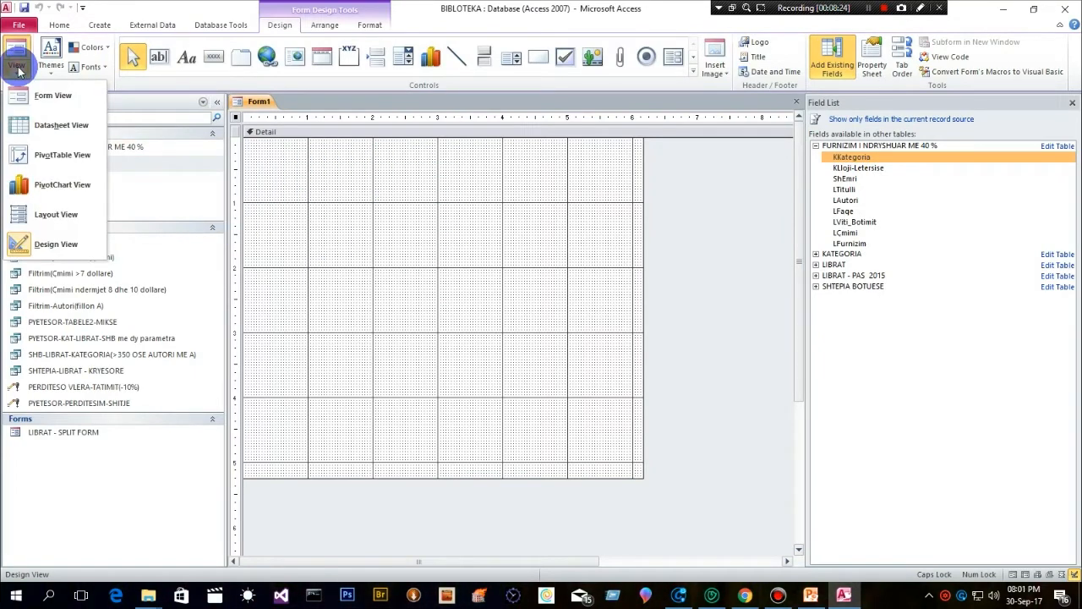
left_click(19, 71)
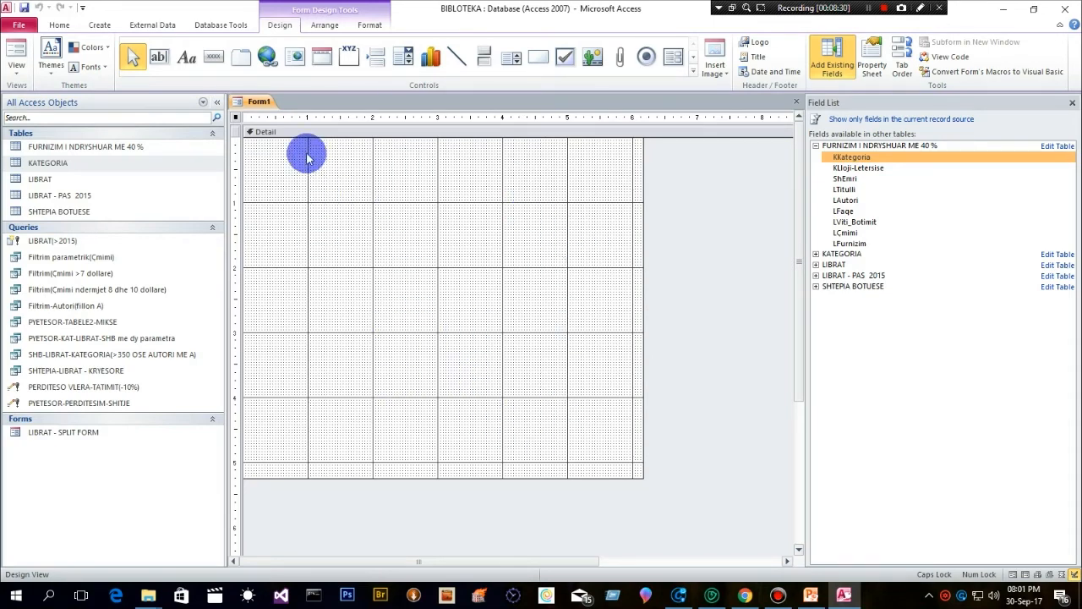
left_click(100, 24)
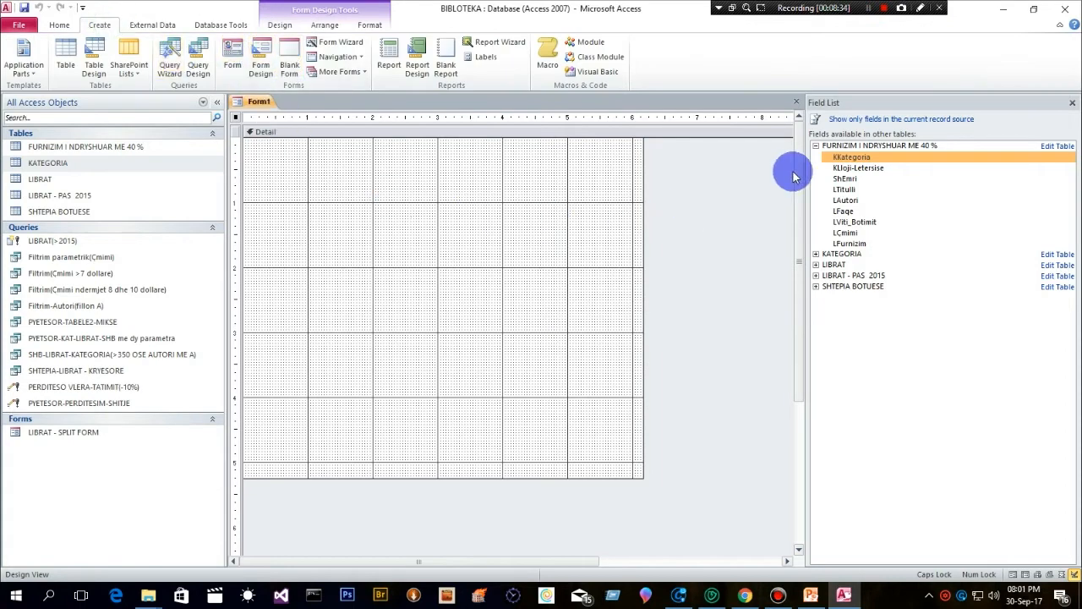
left_click(275, 25)
left_click(328, 25)
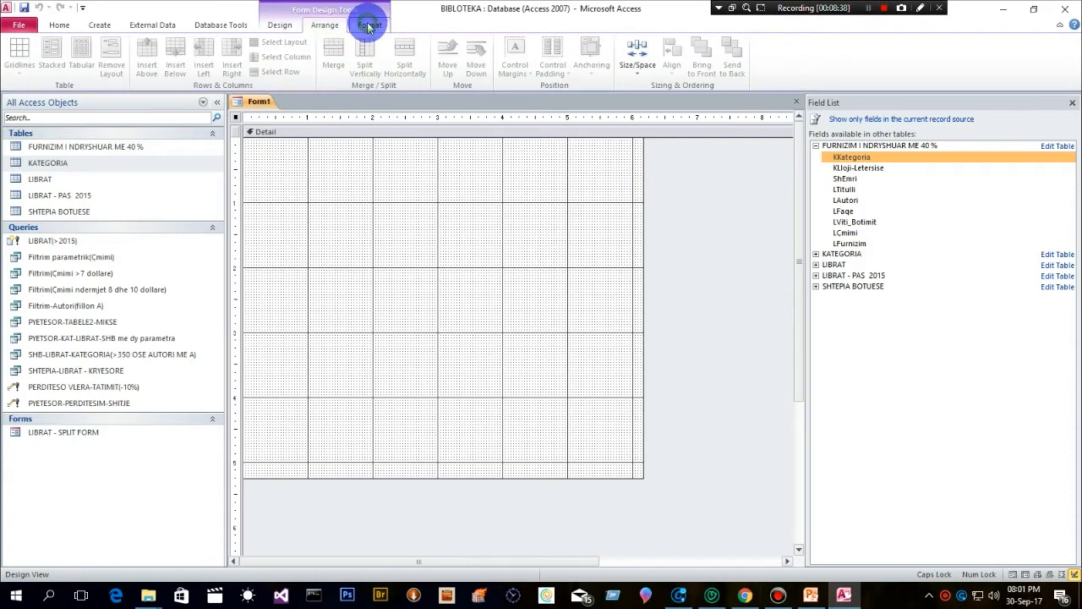
left_click(368, 25)
left_click(325, 28)
left_click(282, 28)
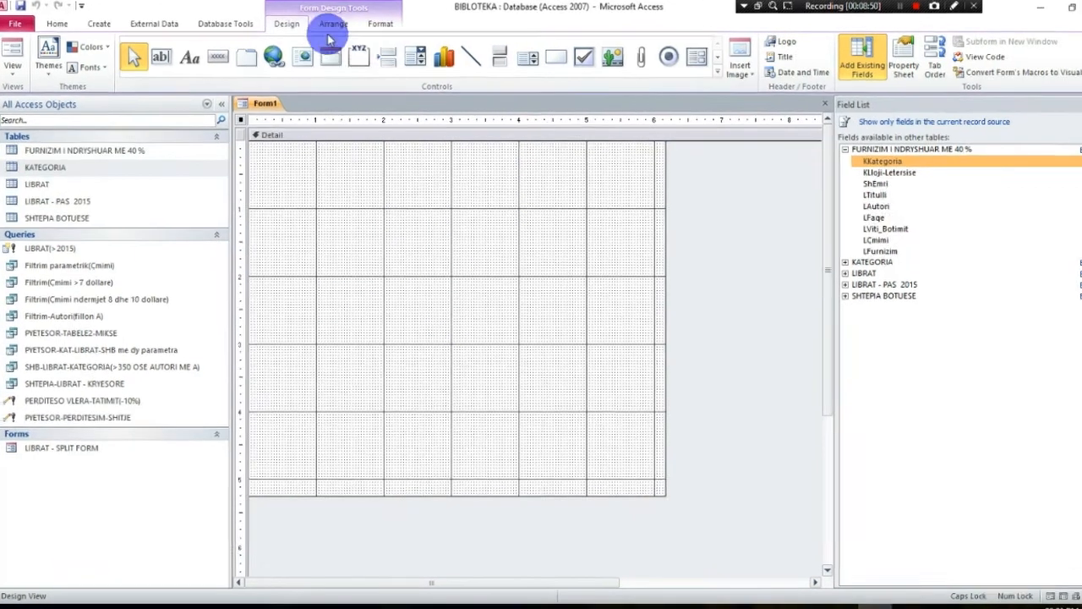
left_click(333, 23)
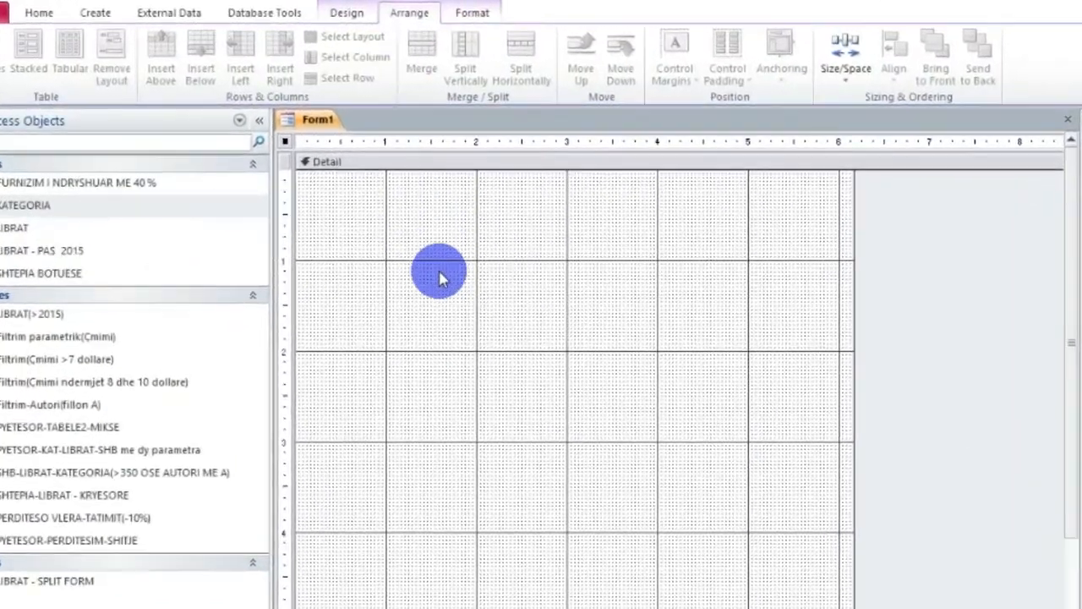
Step: Examine the tables in the Field List and the fields listed under FURNIZIM I NDRYSHUAR ME 40 %
left_click(473, 16)
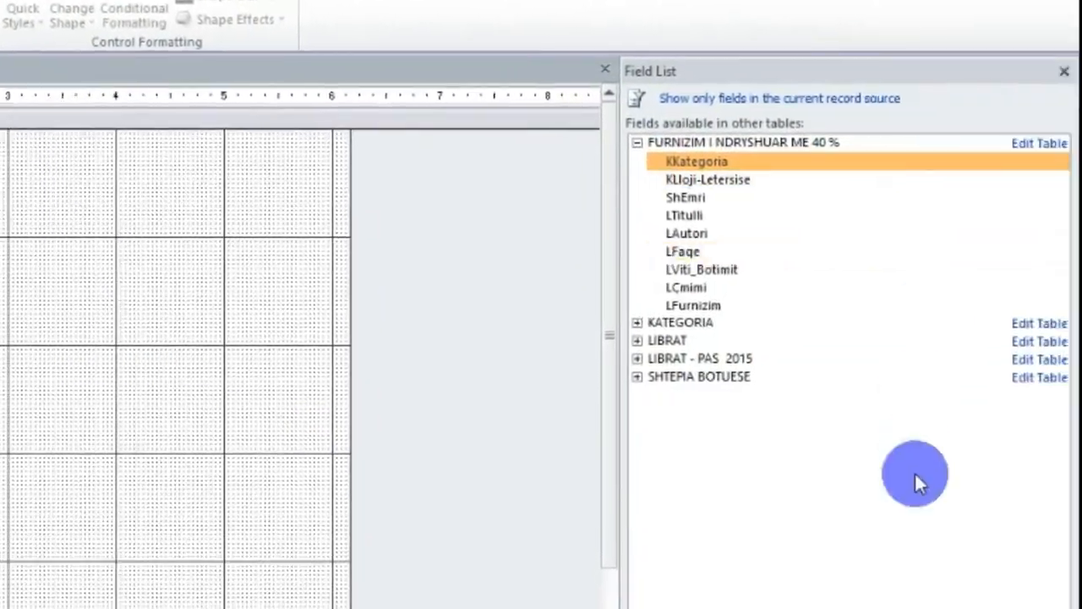
left_click(638, 142)
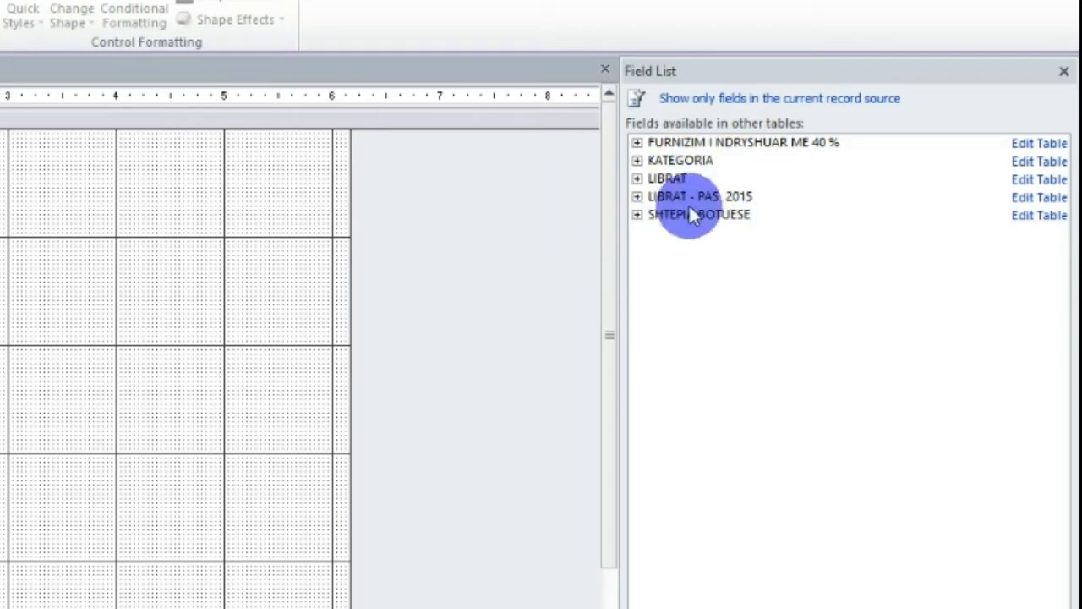
left_click(638, 143)
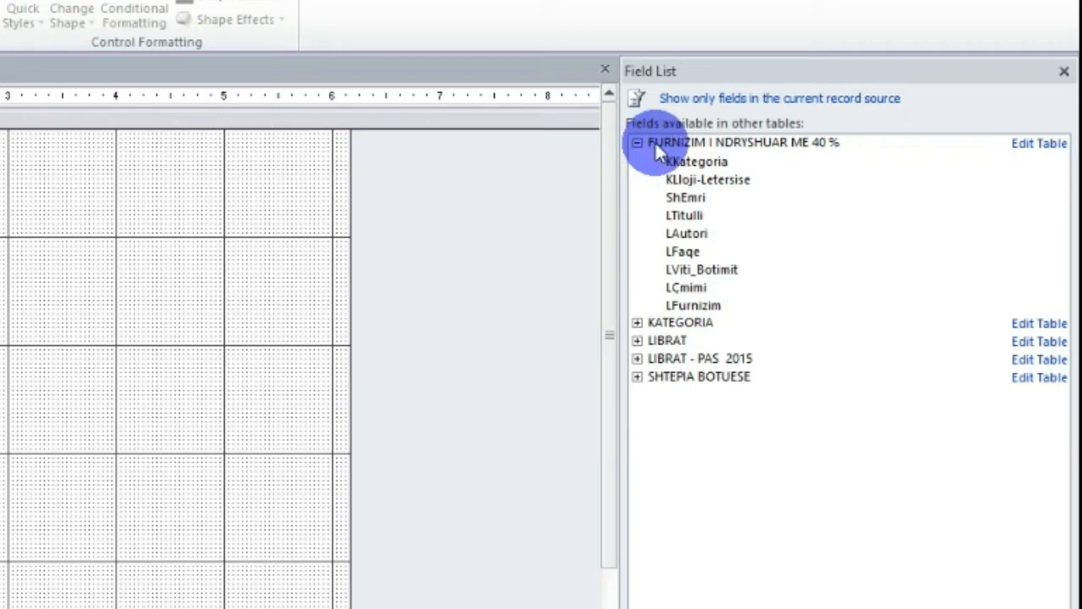
left_click(638, 144)
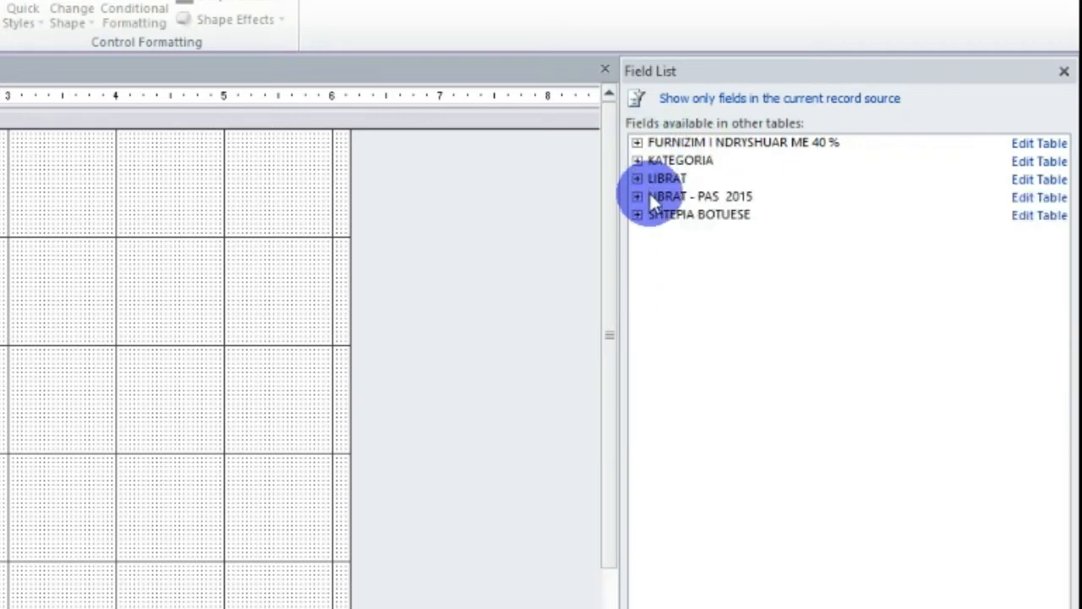
Step: Add the KKodi field from the KATEGORIA table to the Detail section, near its upper-left corner
left_click(637, 161)
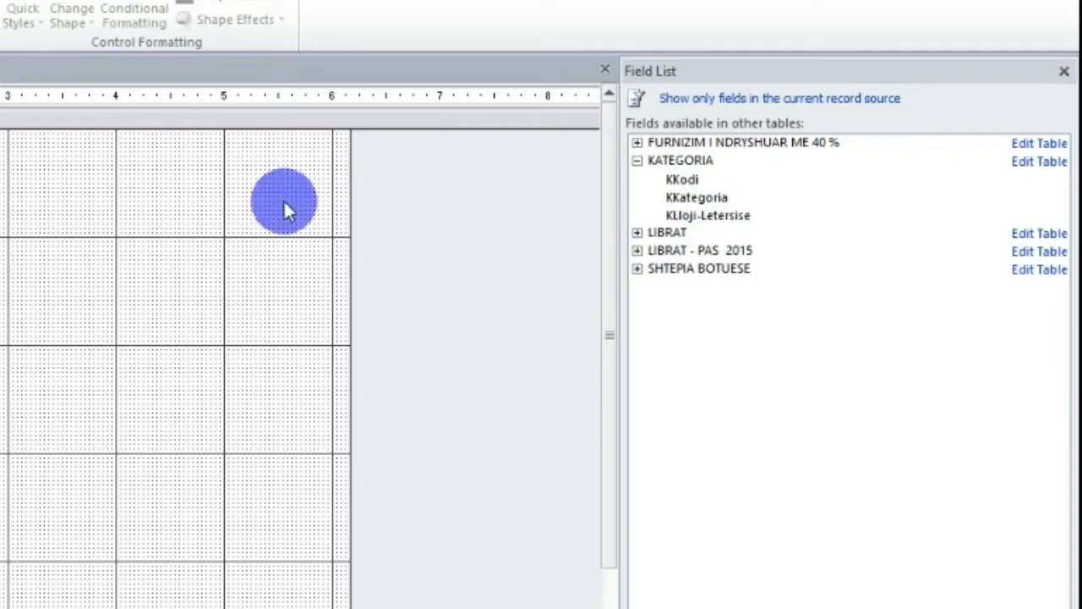
left_click(681, 179)
left_click(696, 197, "shift")
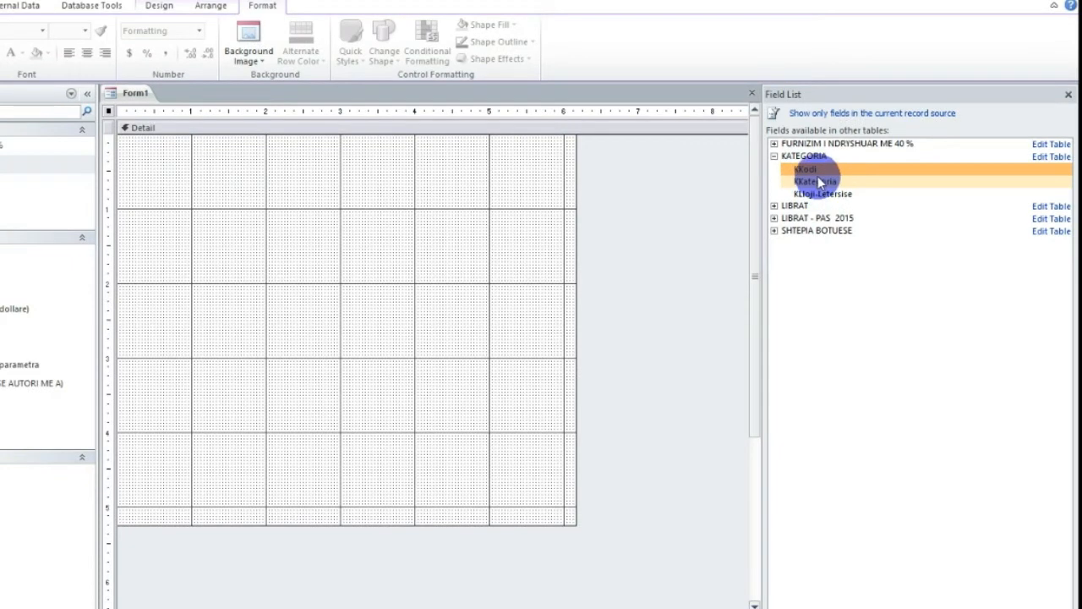
left_click_drag(782, 173, 452, 262)
left_click_drag(528, 247, 150, 175)
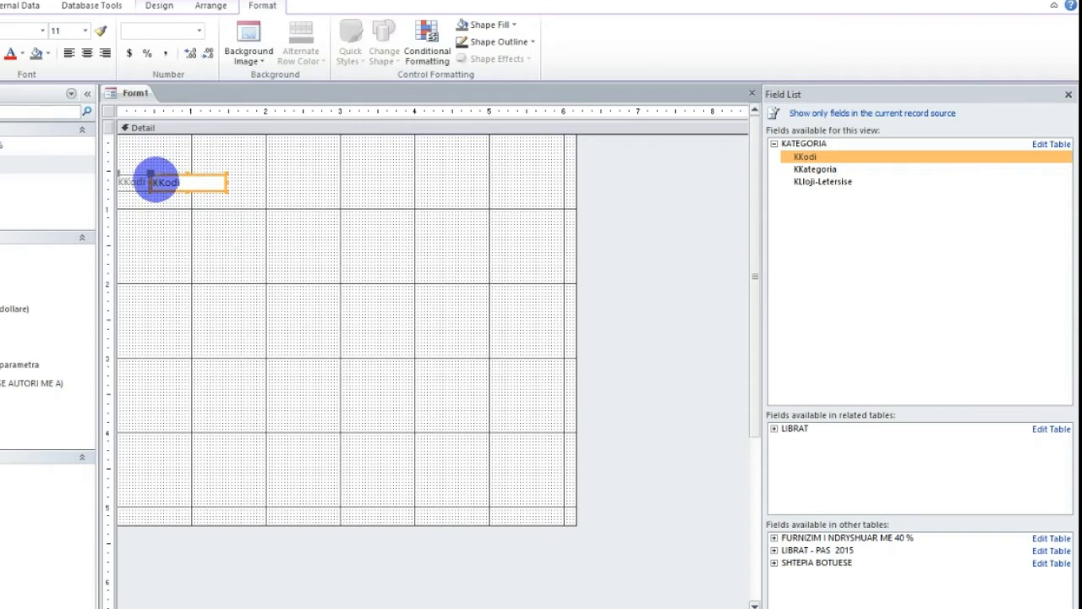
Step: Separate the KKodi label from its text box and place both side by side at about the 1-inch vertical mark
left_click_drag(149, 172, 225, 175)
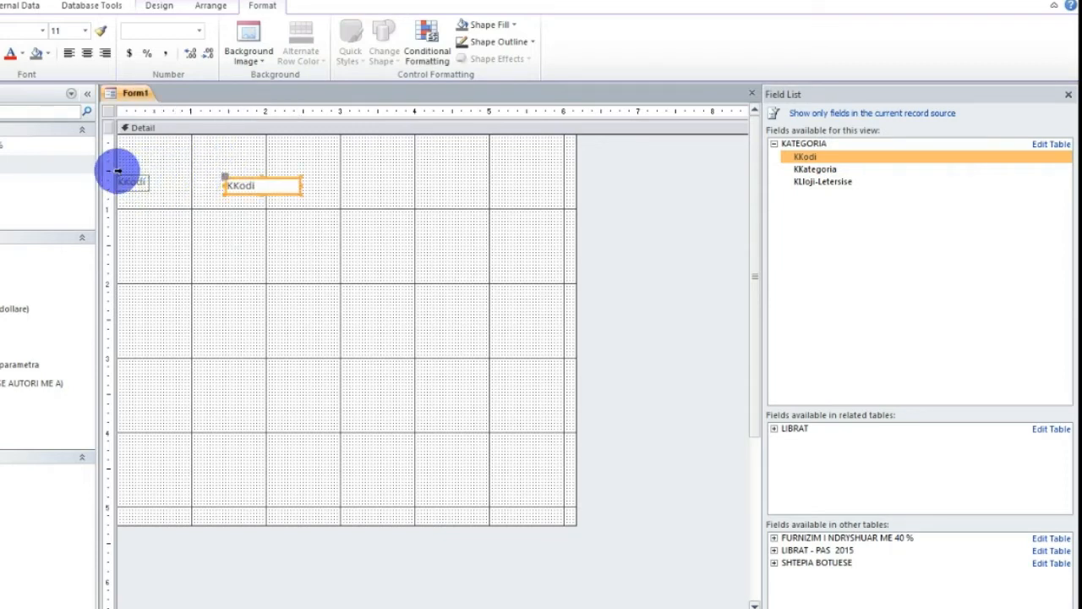
left_click_drag(119, 176, 153, 175)
left_click(230, 183)
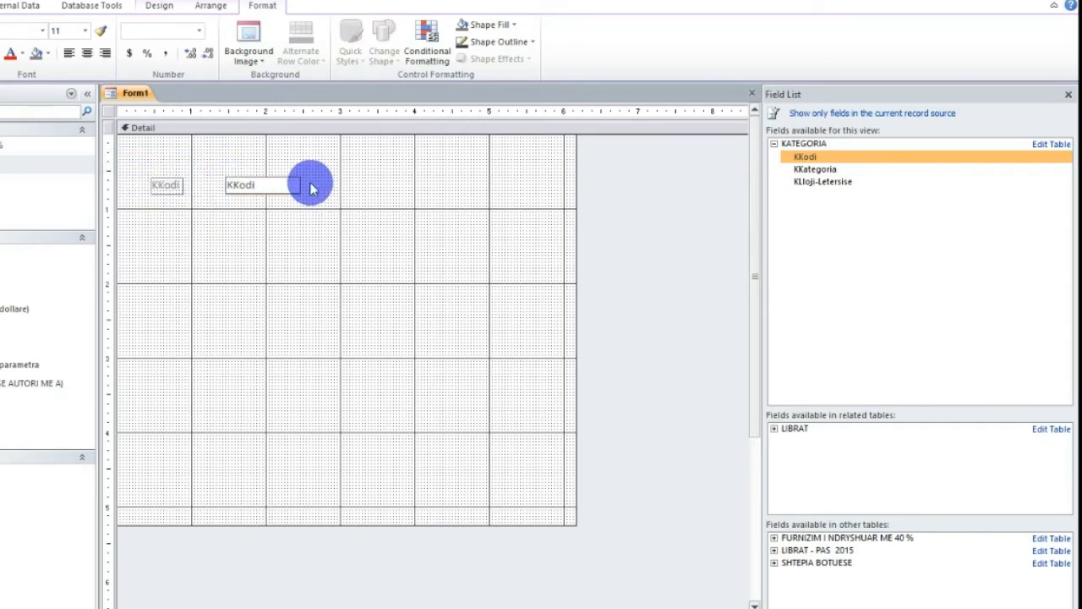
left_click(166, 184)
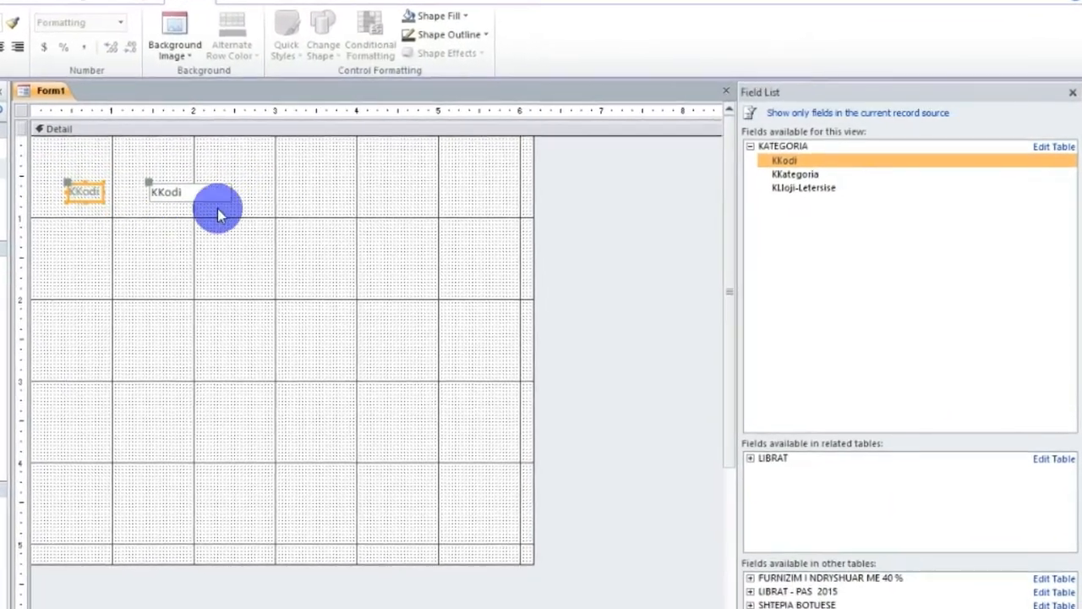
left_click(198, 190)
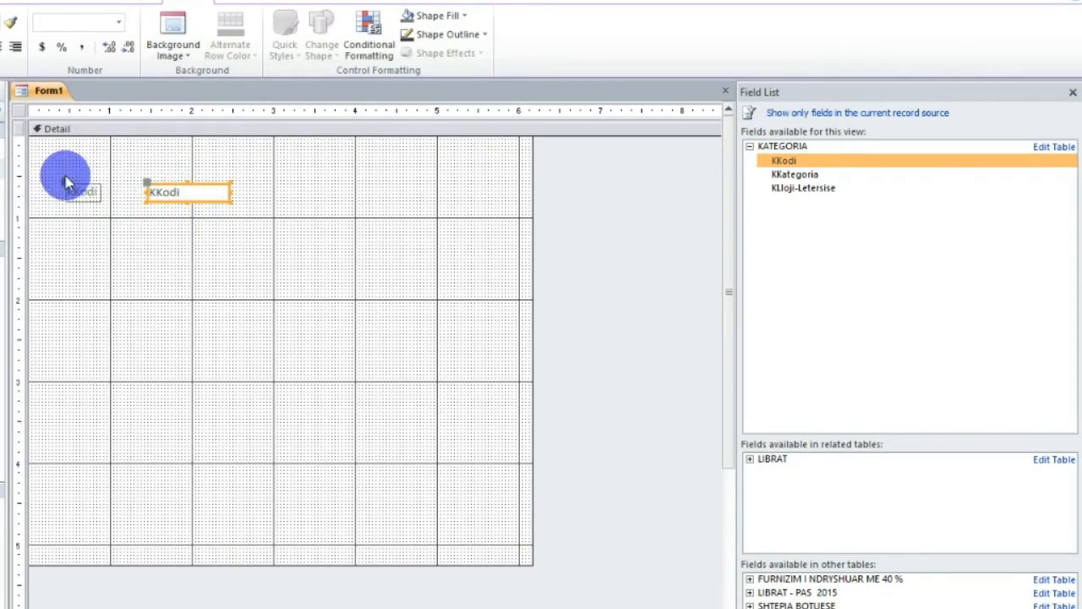
left_click_drag(65, 184, 75, 215)
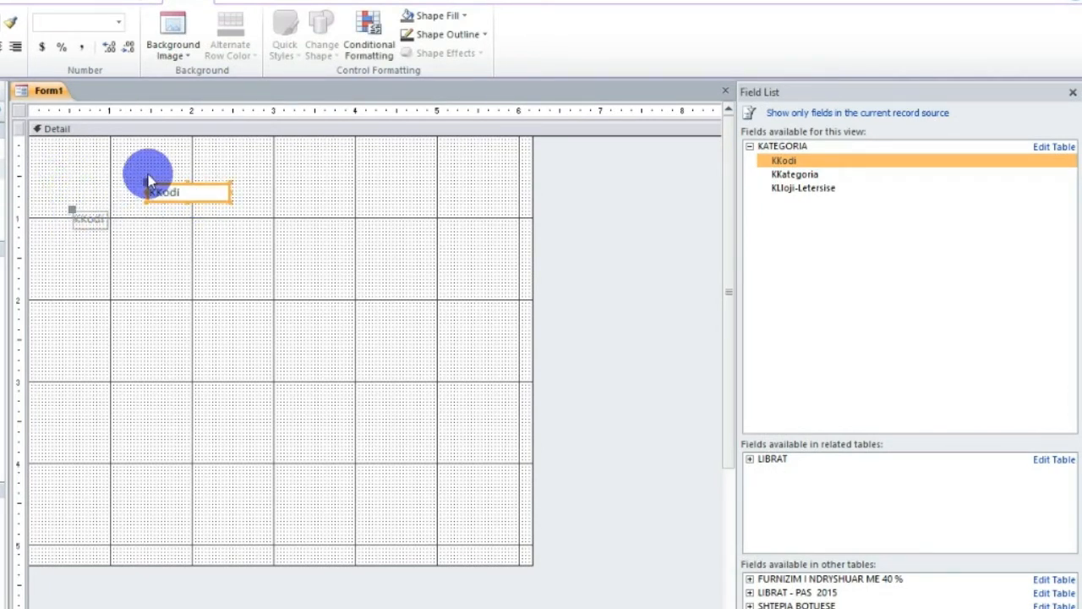
left_click_drag(146, 184, 150, 213)
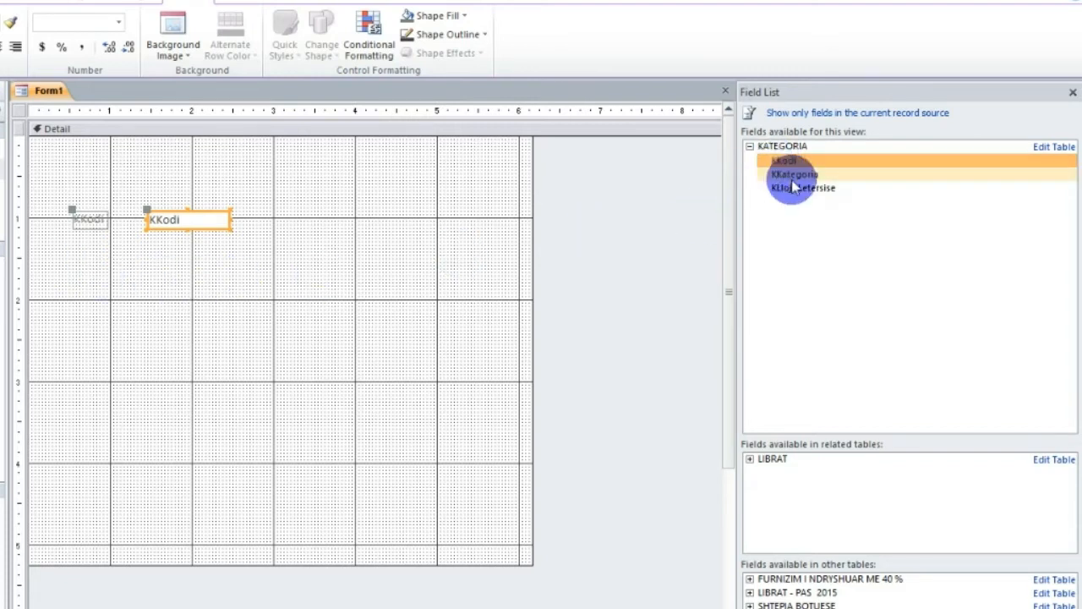
Step: Add the KKategoria field below KKodi and move its label under the KKodi label
left_click_drag(786, 175, 147, 246)
left_click_drag(30, 258, 73, 253)
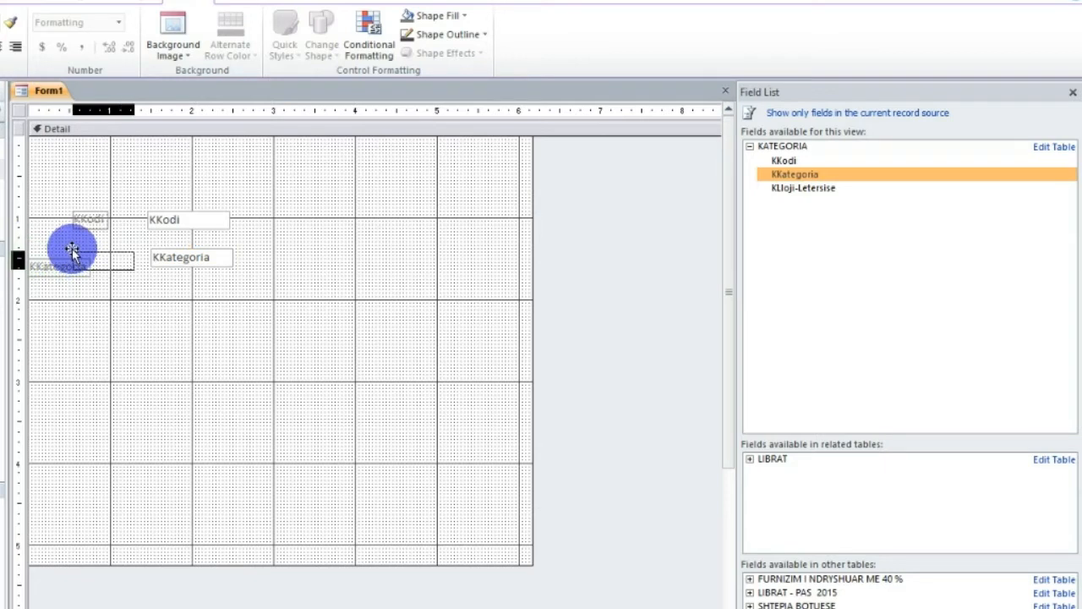
left_click_drag(72, 249, 73, 251)
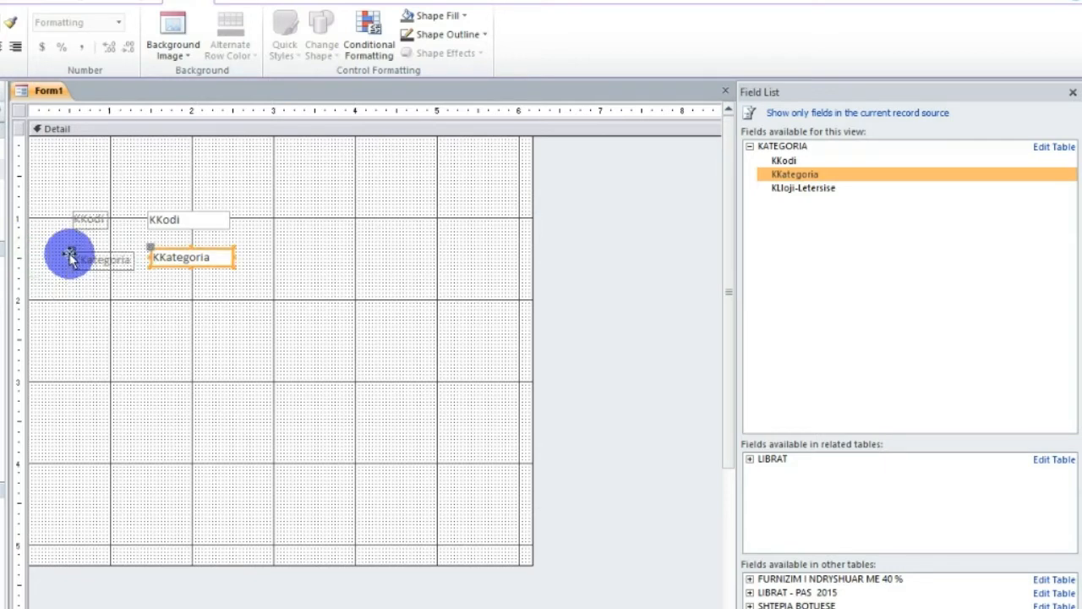
left_click(499, 258)
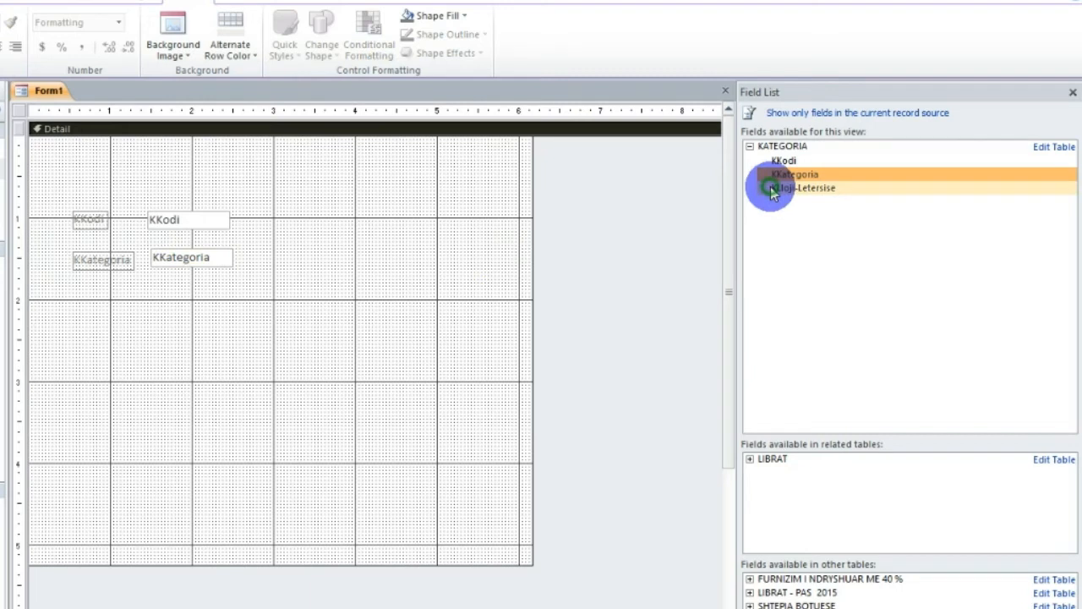
Step: Add the KLloji-Letersise field below KKategoria and position its label and text box beneath the ones above
left_click(786, 191)
left_click_drag(773, 193, 151, 282)
left_click_drag(34, 291, 62, 283)
left_click(169, 298)
left_click_drag(152, 281, 153, 278)
left_click(266, 296)
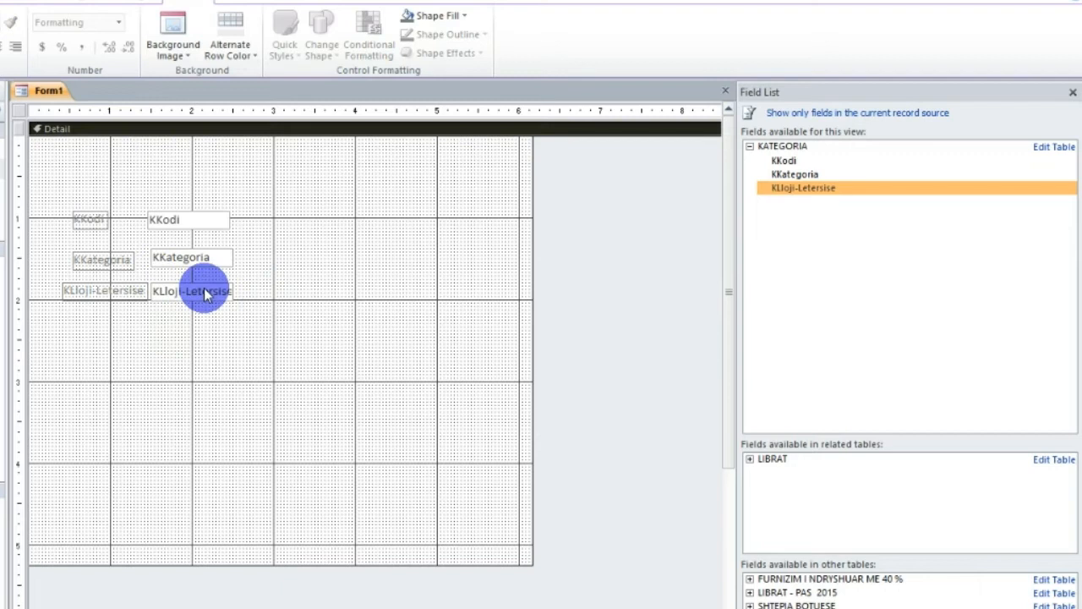
Step: Widen the KLloji-Letersise text box to fit its full field name
left_click(187, 285)
left_click_drag(231, 297, 246, 300)
left_click(330, 321)
Step: Shift the KKategoria and KKodi labels to line up with the KLloji-Letersise label
left_click(81, 291)
left_click(88, 254)
left_click_drag(75, 256, 71, 254)
left_click(90, 214)
left_click_drag(73, 209, 64, 217)
left_click(158, 212)
left_click(85, 225)
left_click(338, 229)
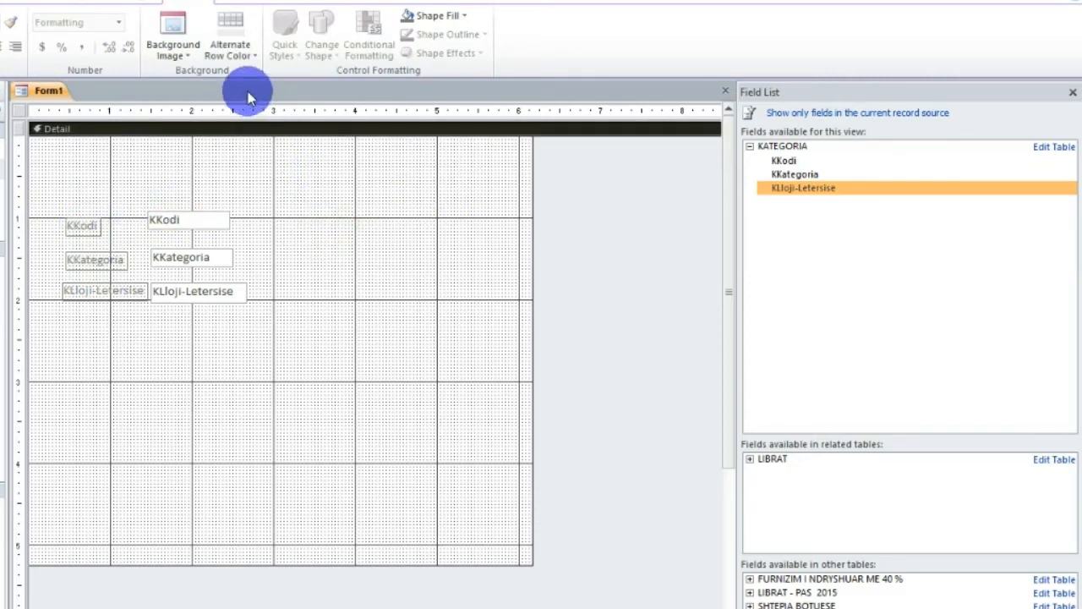
Step: Add a title to the form header reading KATEGORIA
left_click(123, 2)
left_click(82, 4)
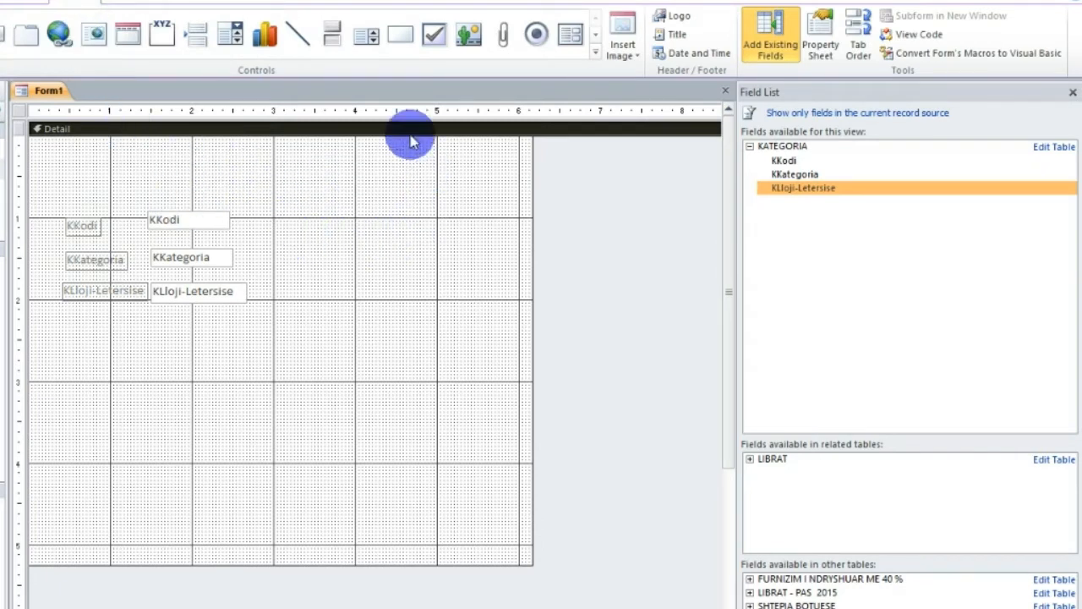
left_click(677, 33)
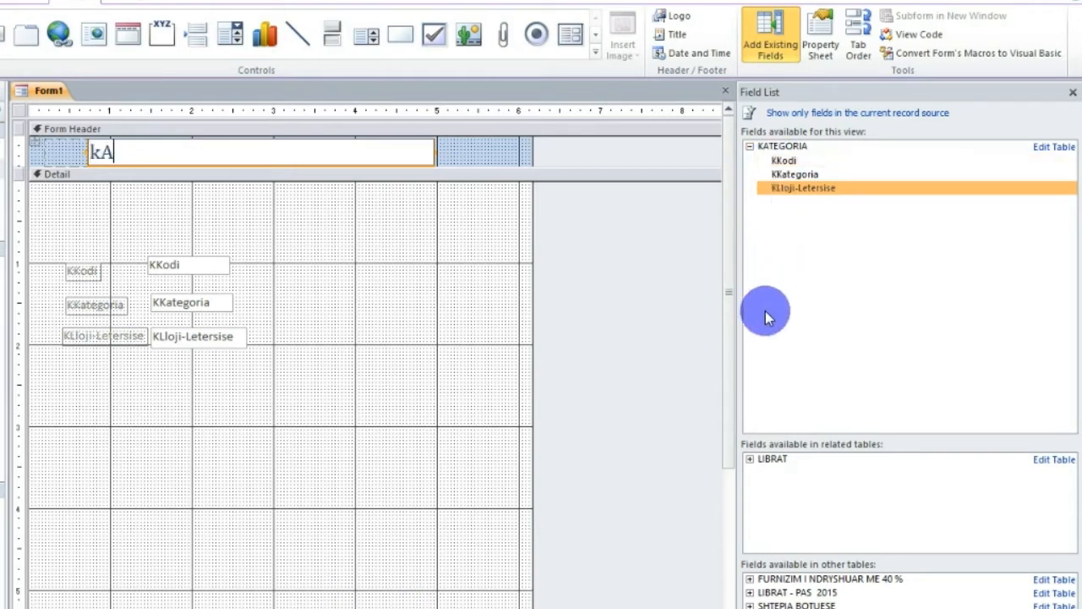
type("A")
left_click(97, 152)
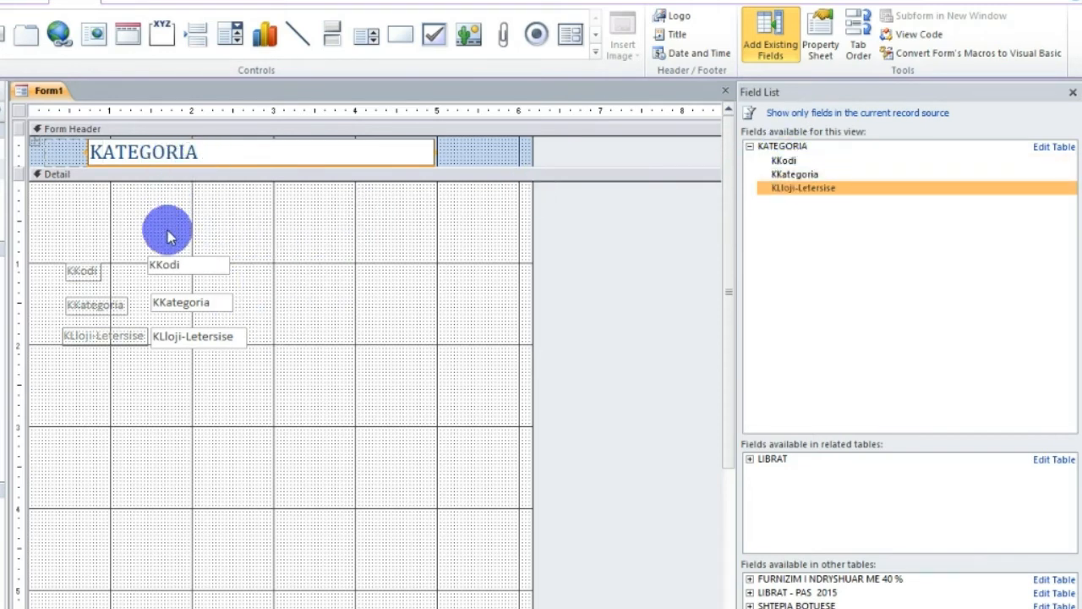
left_click(750, 147)
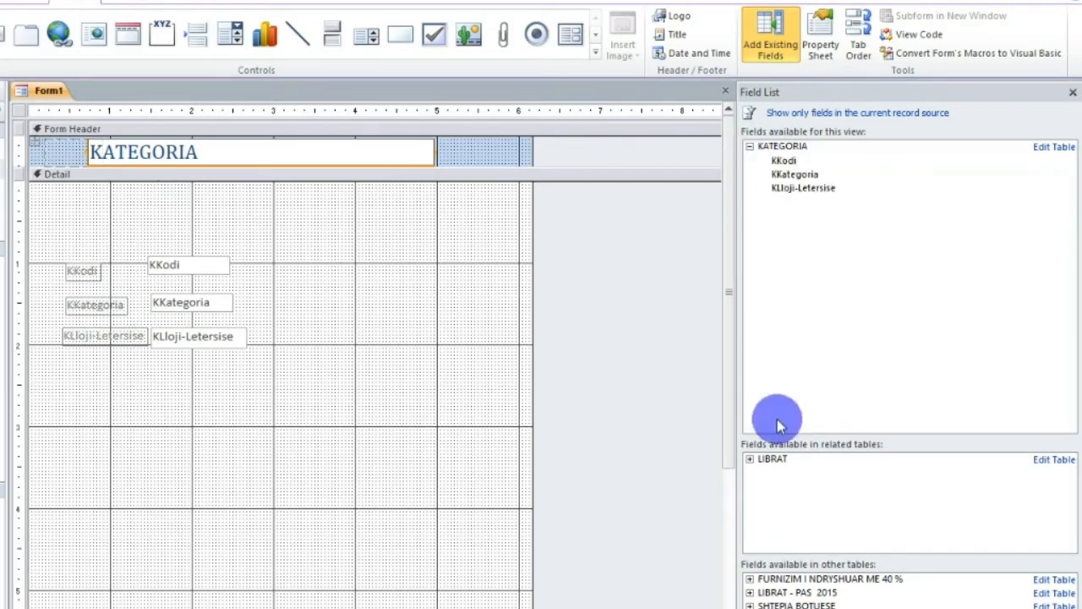
Step: Arrange all KKodi, KKategoria and KLloji-Letersise labels and text boxes in a stacked layout and move it up to the Detail section's upper-left corner
left_click(78, 277)
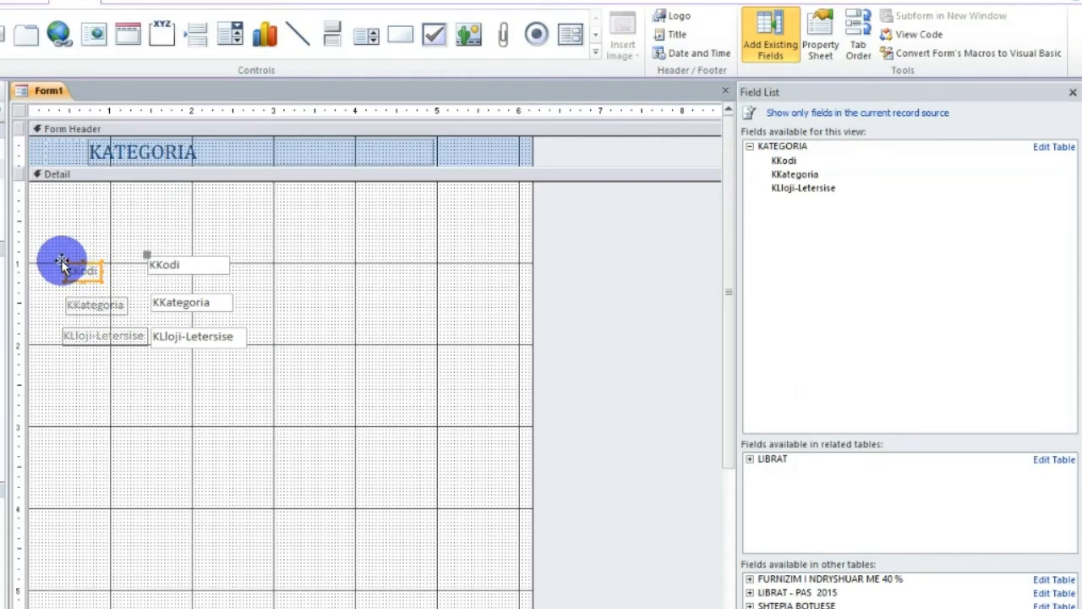
left_click(198, 336, "shift")
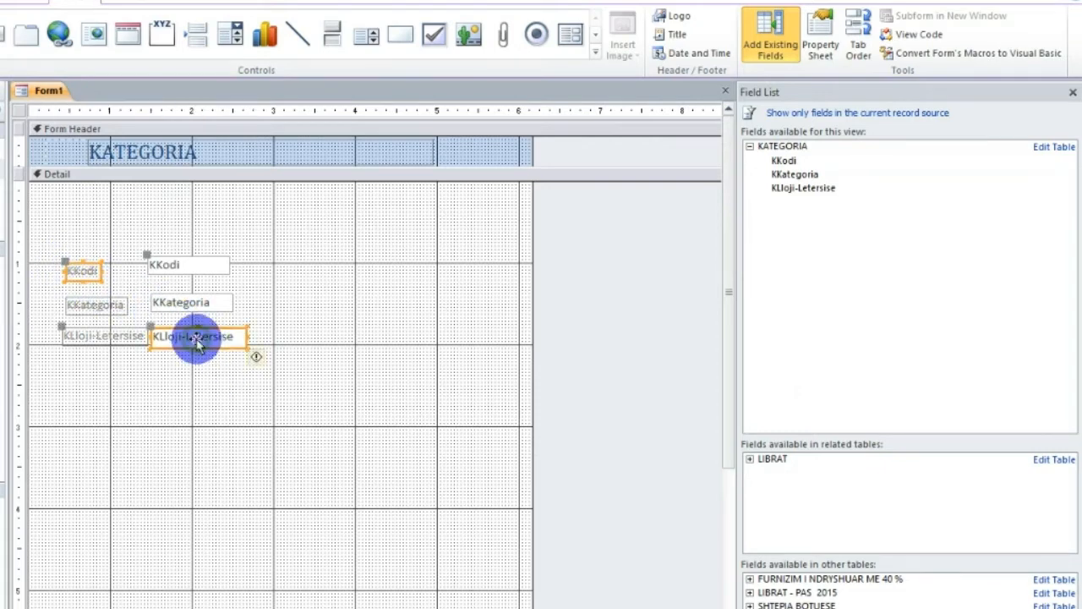
left_click(165, 264, "shift")
left_click(189, 305, "shift")
left_click(96, 302, "shift")
left_click(110, 337, "shift")
left_click(144, 4)
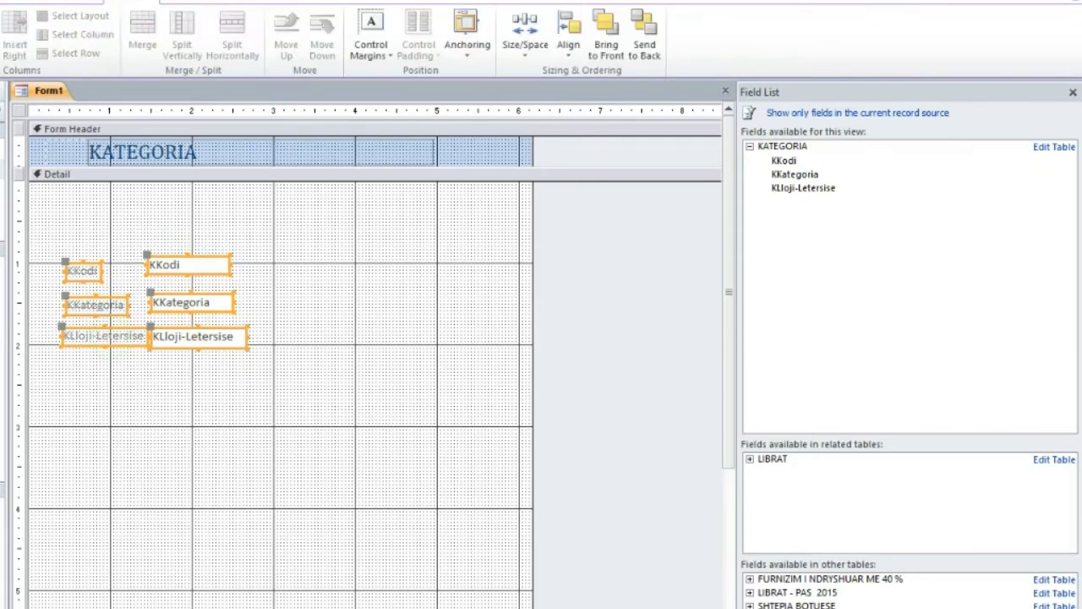
left_click(0, 33)
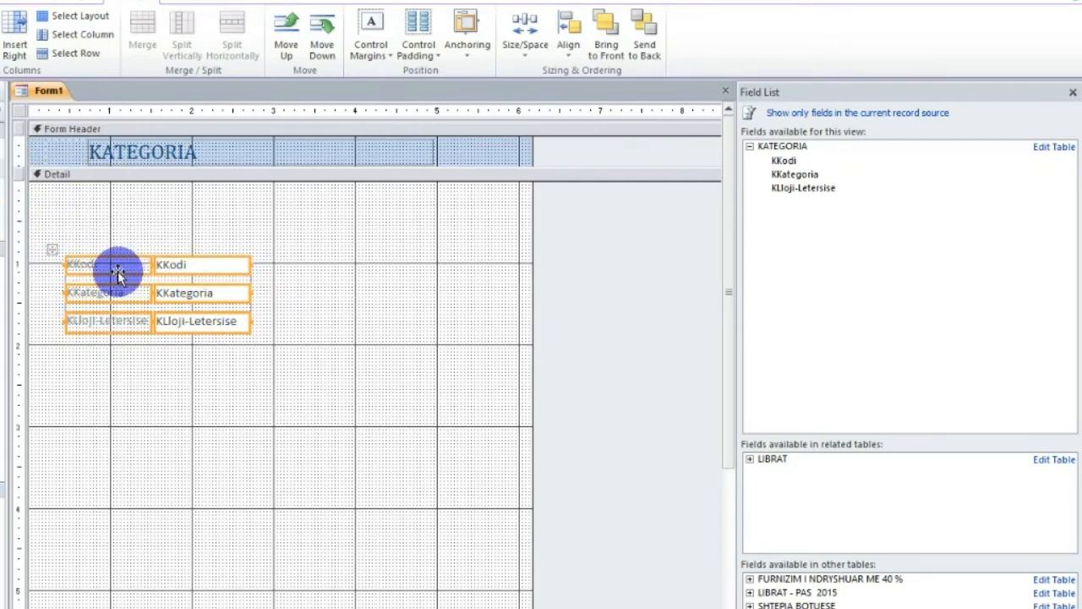
left_click(53, 248)
left_click_drag(52, 247, 46, 191)
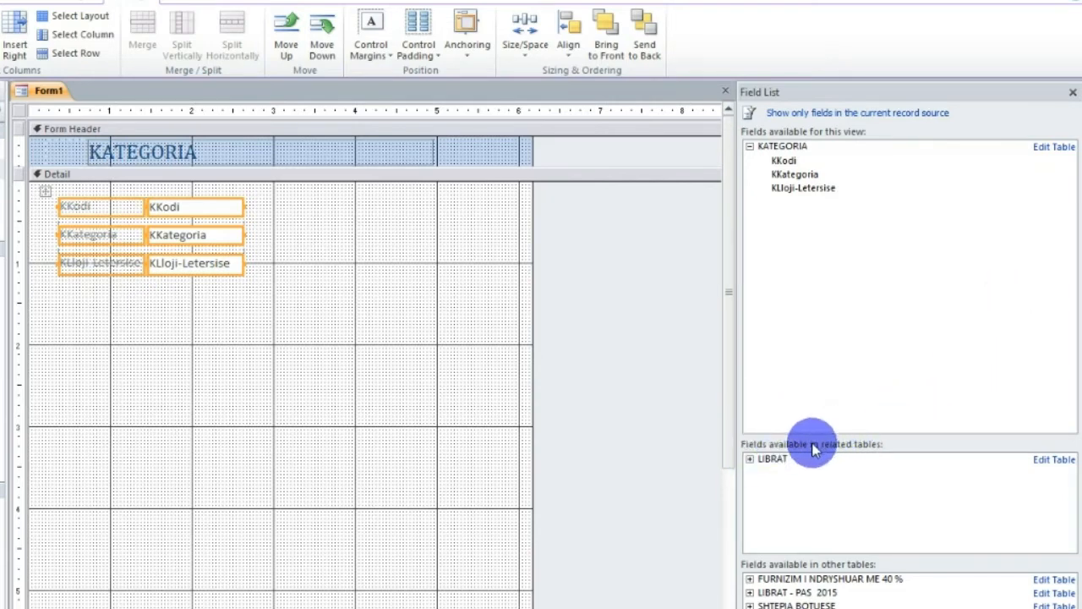
Step: Add the LTitulli and LAutori fields from the related LIBRAT table below the stacked category fields
left_click(750, 459)
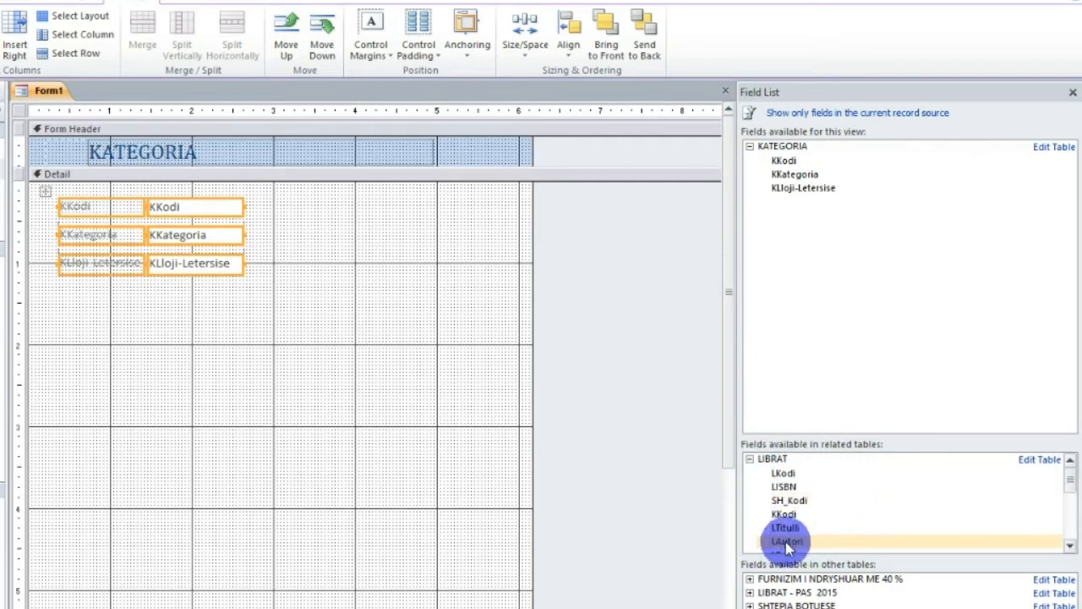
left_click_drag(782, 527, 243, 435)
left_click_drag(111, 351, 113, 349)
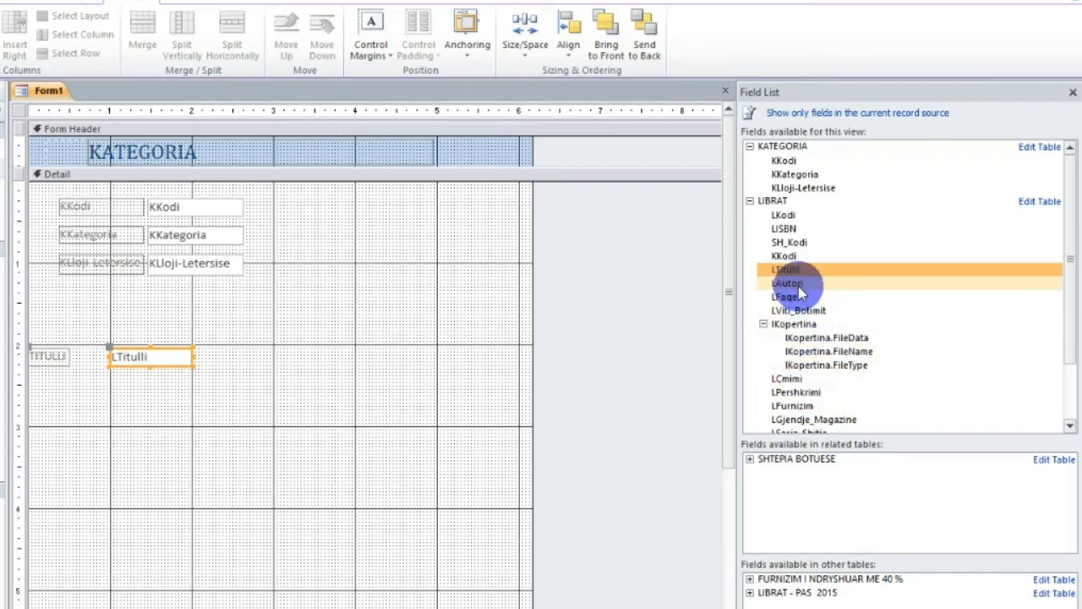
left_click_drag(799, 290, 51, 397)
Step: Move the LTitulli text box and its TITULLI label side by side, below the category fields
left_click(132, 355)
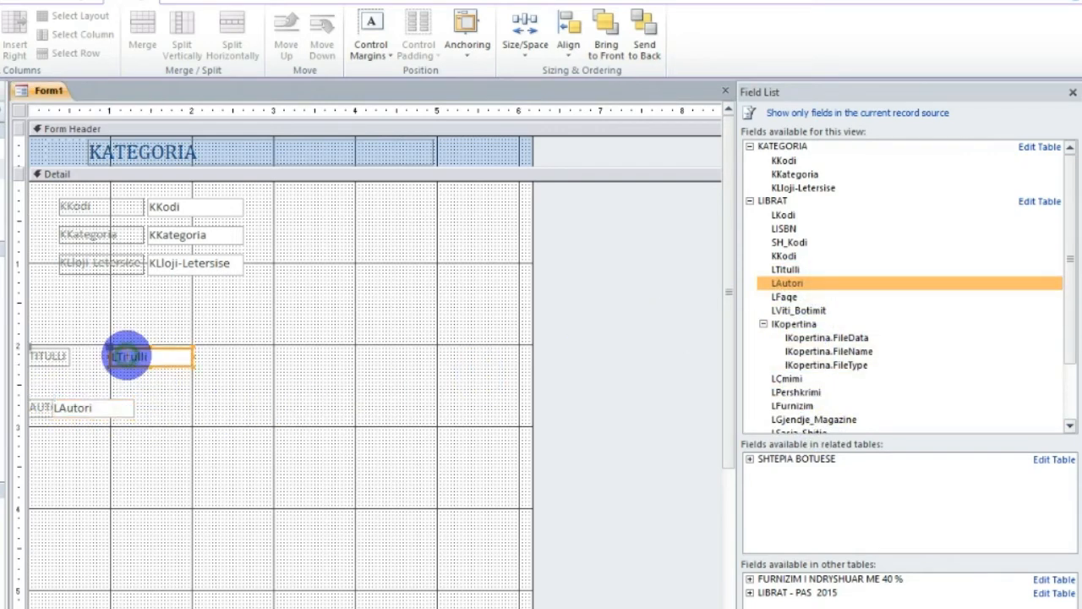
left_click_drag(108, 344, 164, 330)
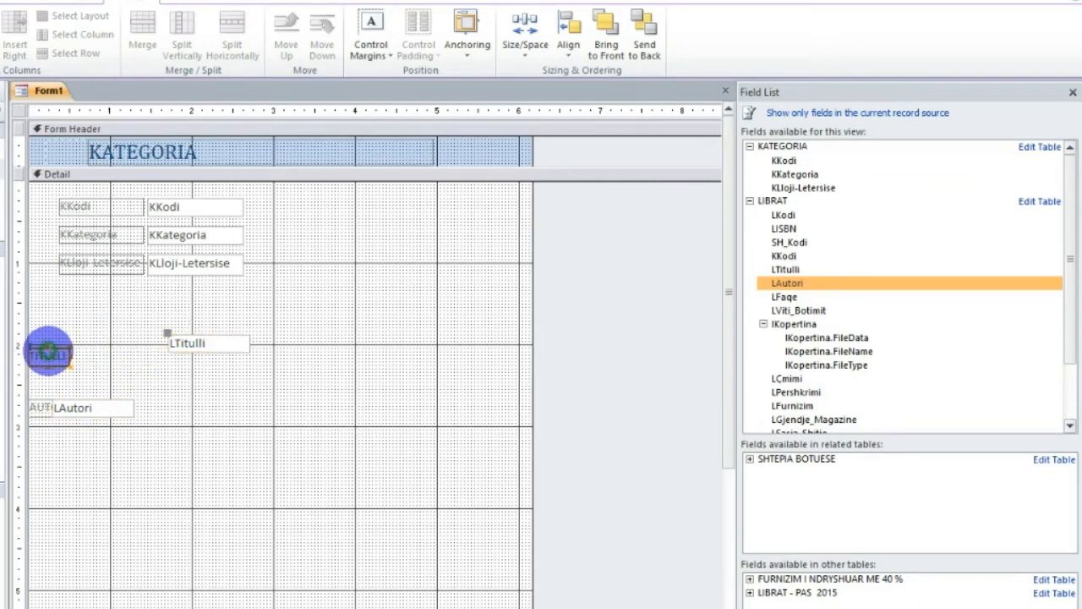
left_click(48, 350)
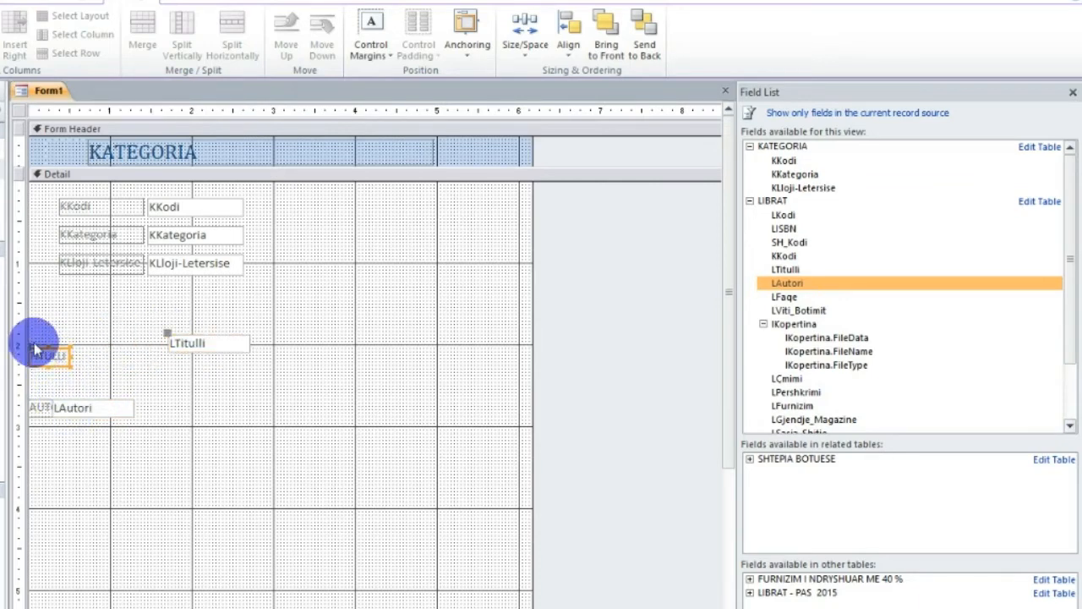
mouse_move(35, 354)
left_mouse_down()
mouse_move(84, 327)
mouse_move(70, 327)
left_mouse_up()
mouse_move(170, 336)
left_mouse_down()
mouse_move(142, 325)
mouse_move(166, 326)
left_mouse_up()
Step: Move the LAutori text box and its AUTORI label directly beneath the LTitulli text box and TITULLI label
left_click(56, 399)
left_click_drag(49, 399, 163, 364)
left_click(41, 406)
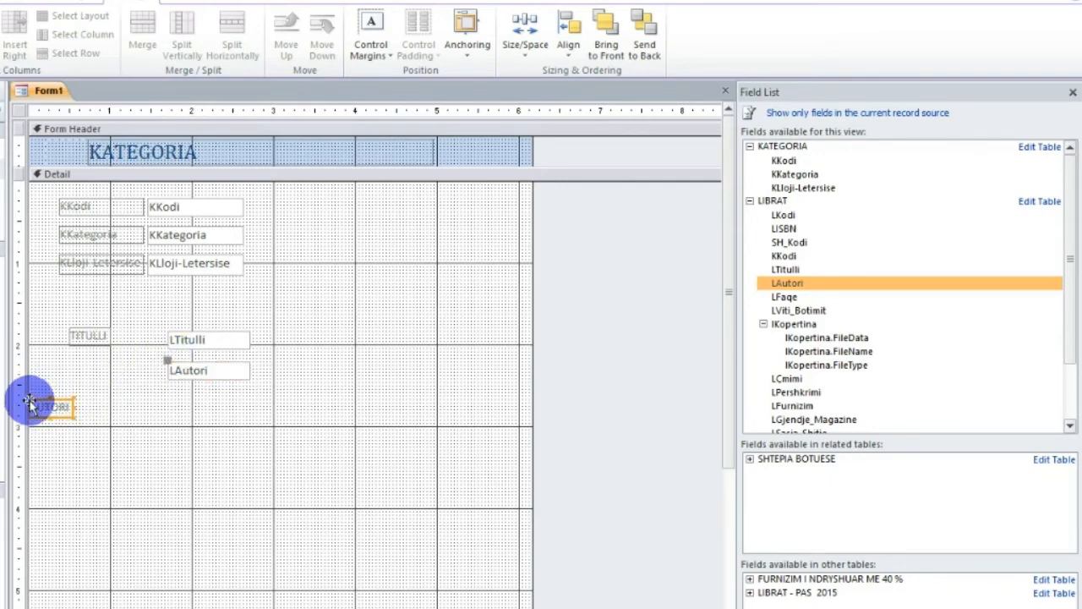
left_click_drag(29, 399, 77, 353)
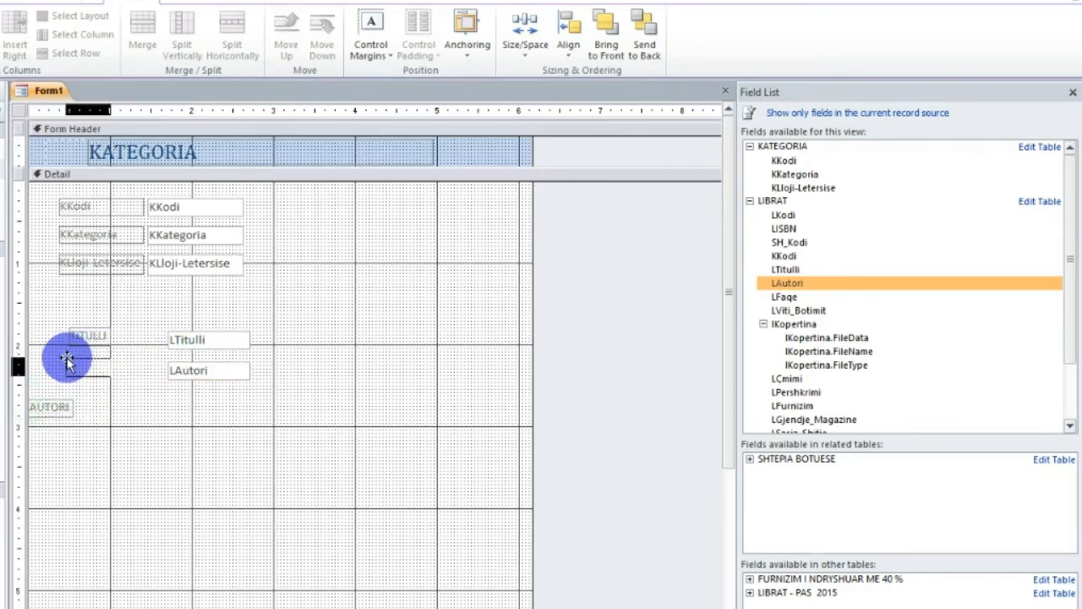
left_click_drag(66, 362, 68, 364)
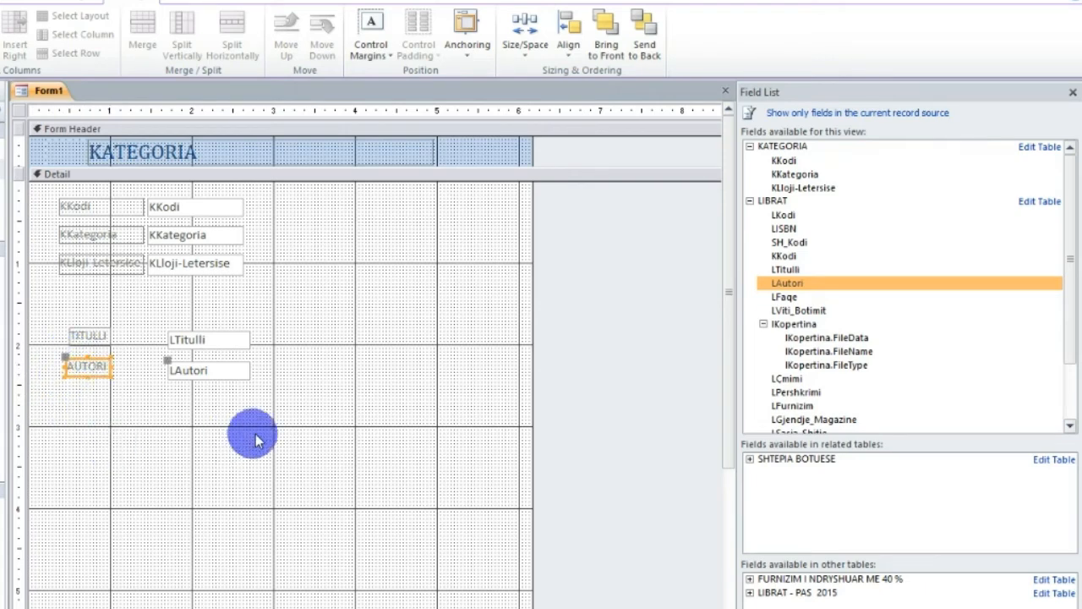
Step: Widen the LTitulli and LAutori text boxes together until both reach about the 3.7 mark on the horizontal ruler
left_click(229, 338)
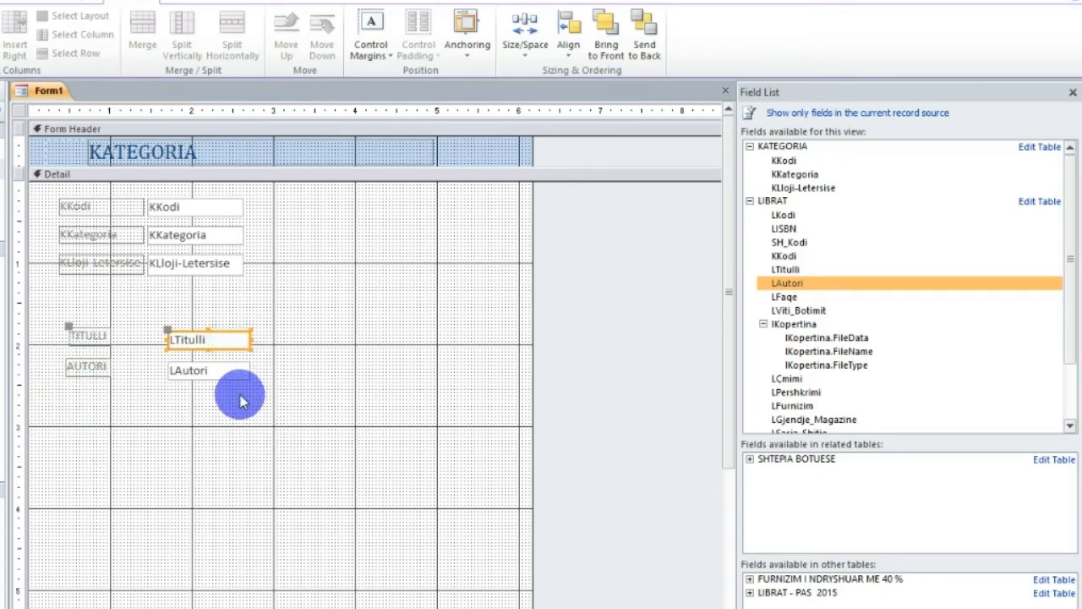
left_click(225, 372, "shift")
left_click_drag(250, 370, 324, 373)
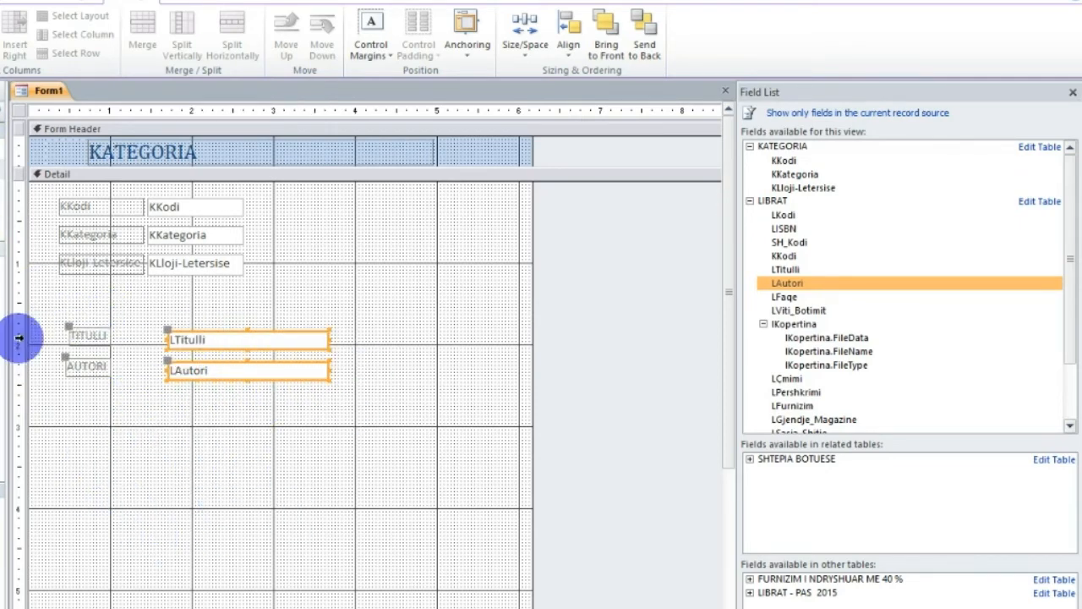
left_click(90, 366)
left_click(87, 333)
left_click(97, 372)
left_click(93, 333)
left_click(96, 378)
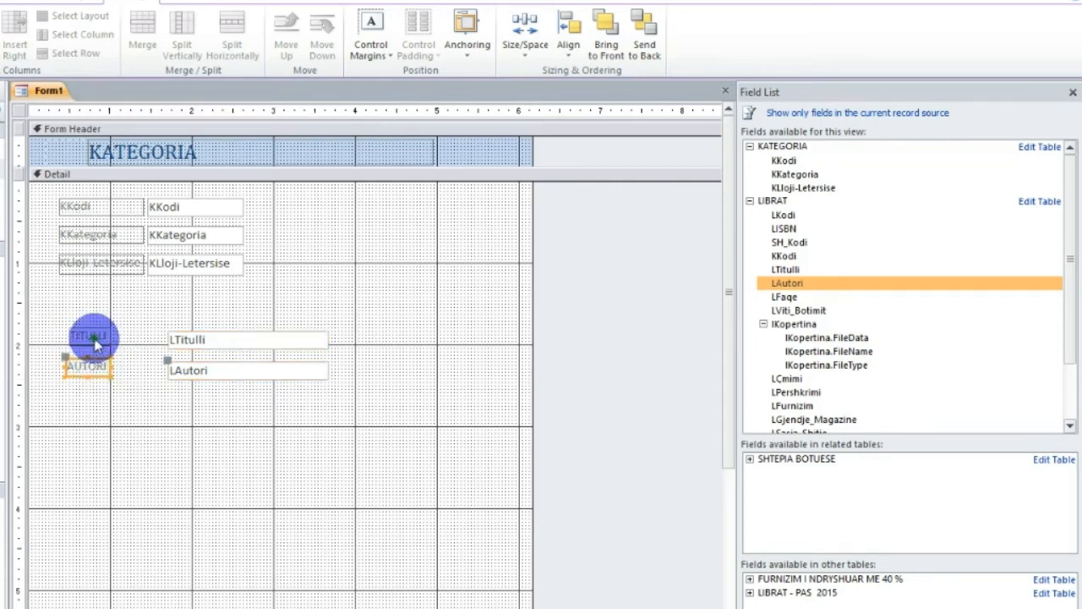
left_click(186, 430)
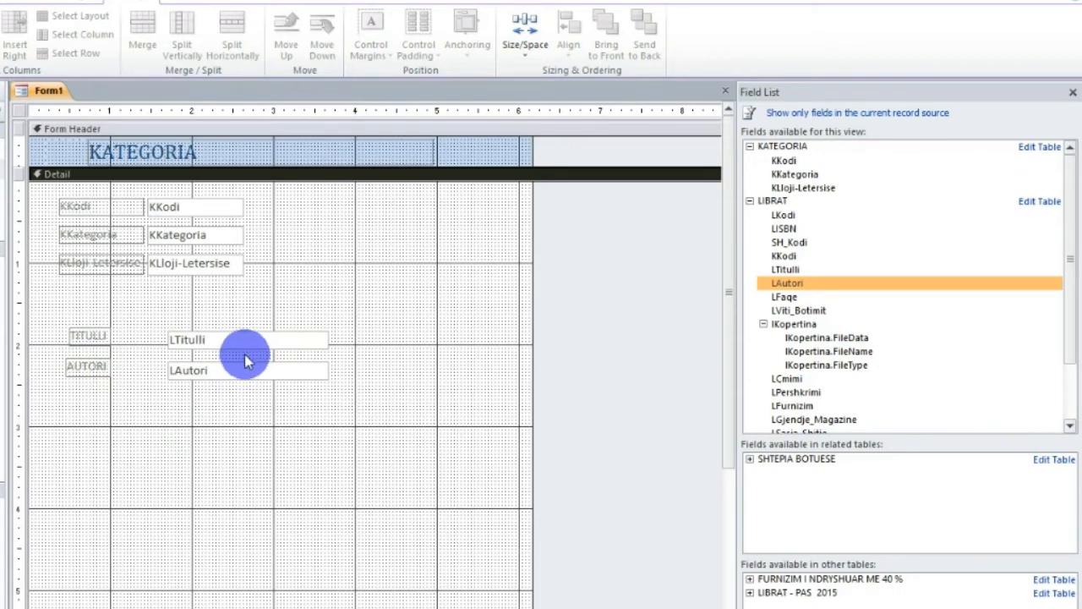
Step: Give the KATEGORIA title in the Form Header a light olive green shape fill
left_click(135, 156)
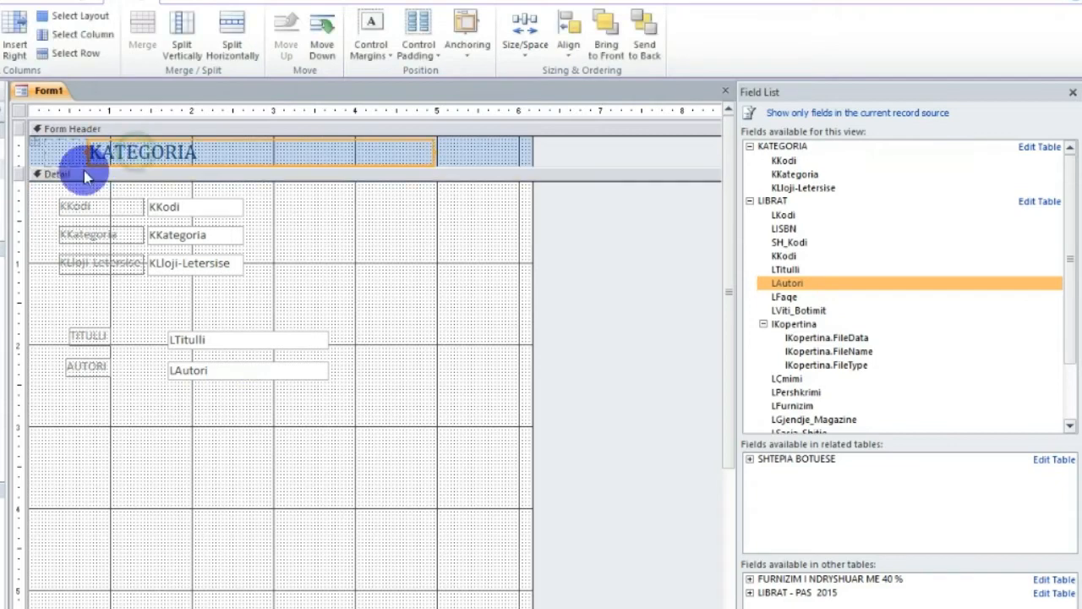
left_click(199, 3)
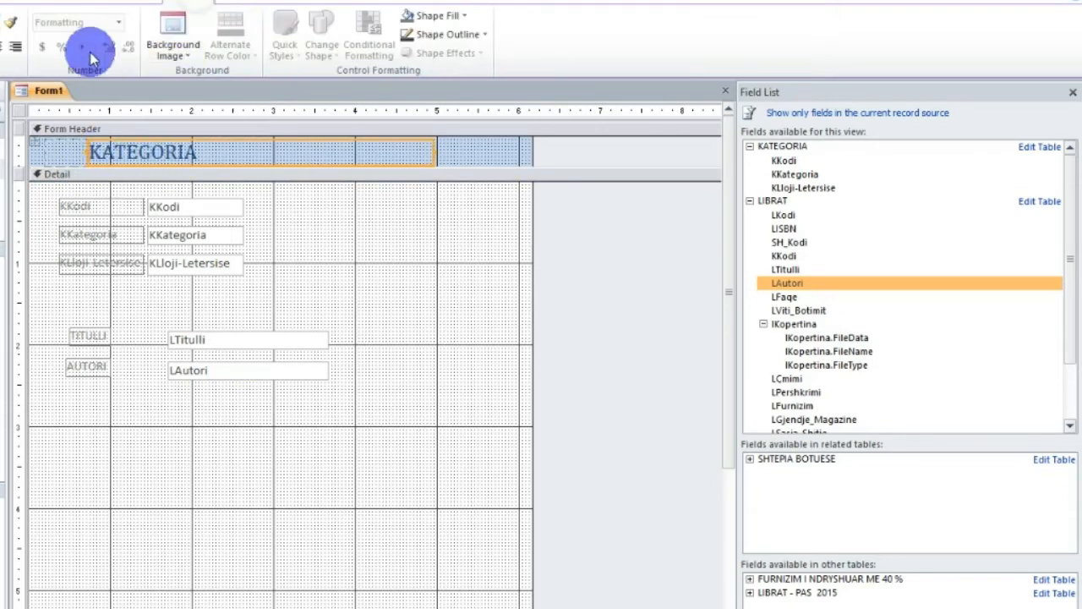
left_click(457, 15)
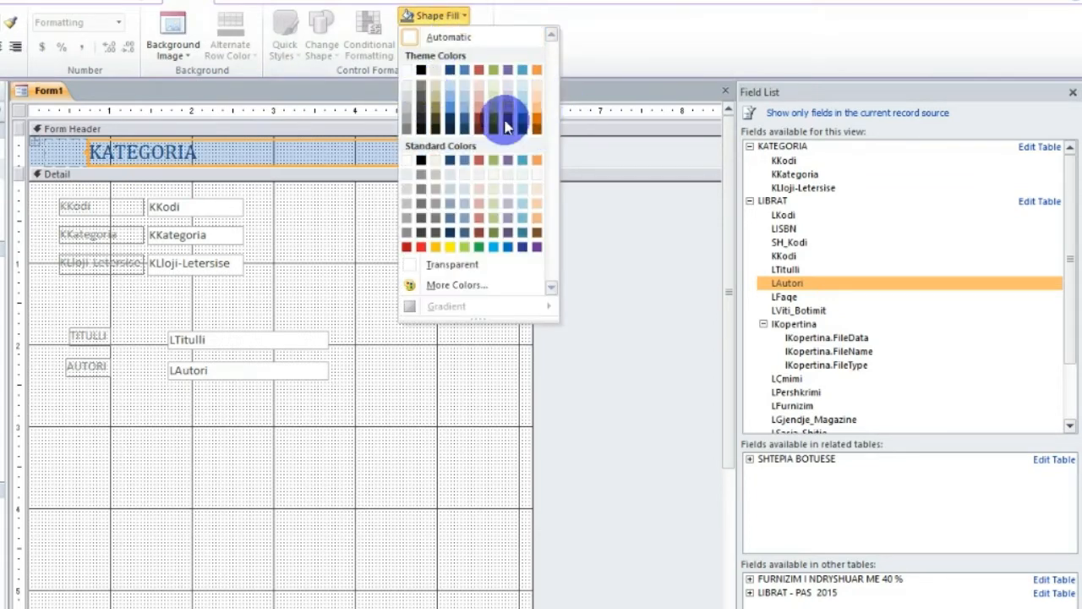
left_click(495, 194)
left_click(330, 235)
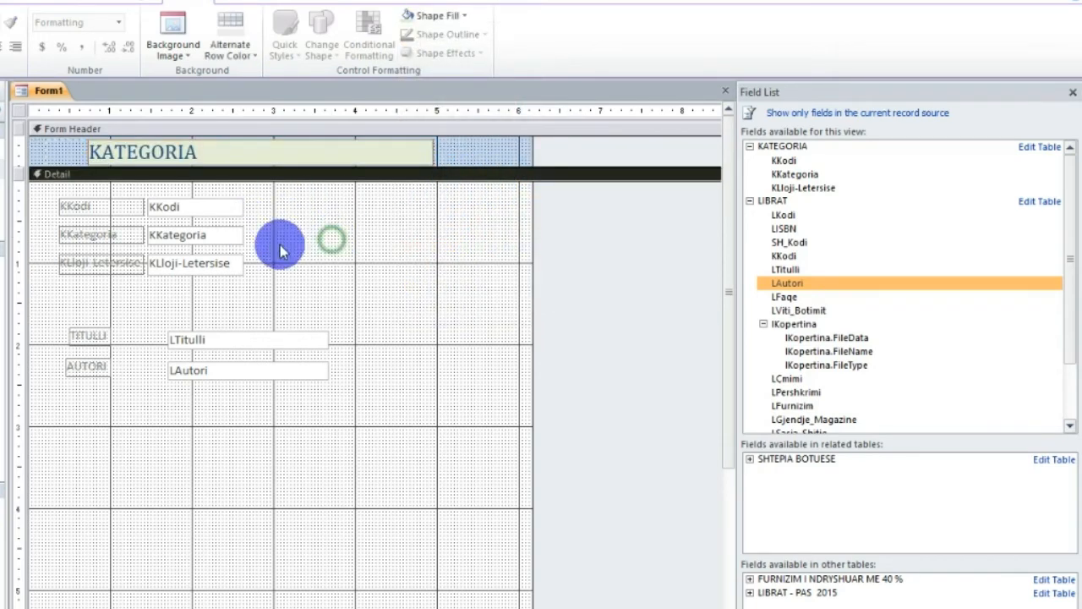
Step: Resize the KATEGORIA title box to span from about the 0.3 mark to just under the 4 mark on the ruler
left_click(93, 140)
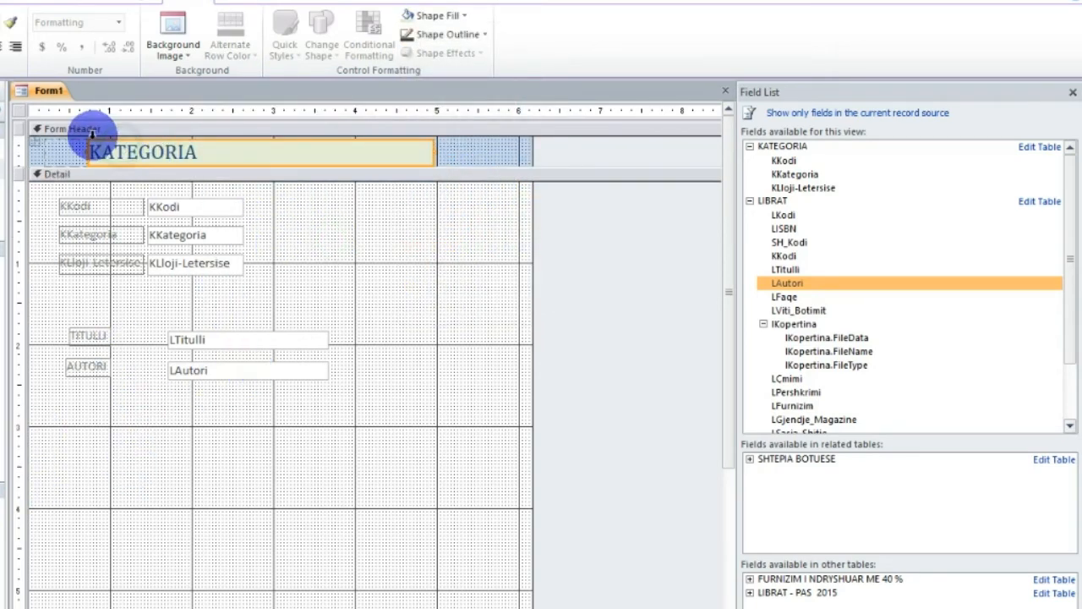
left_click_drag(86, 149, 51, 150)
left_click(298, 267)
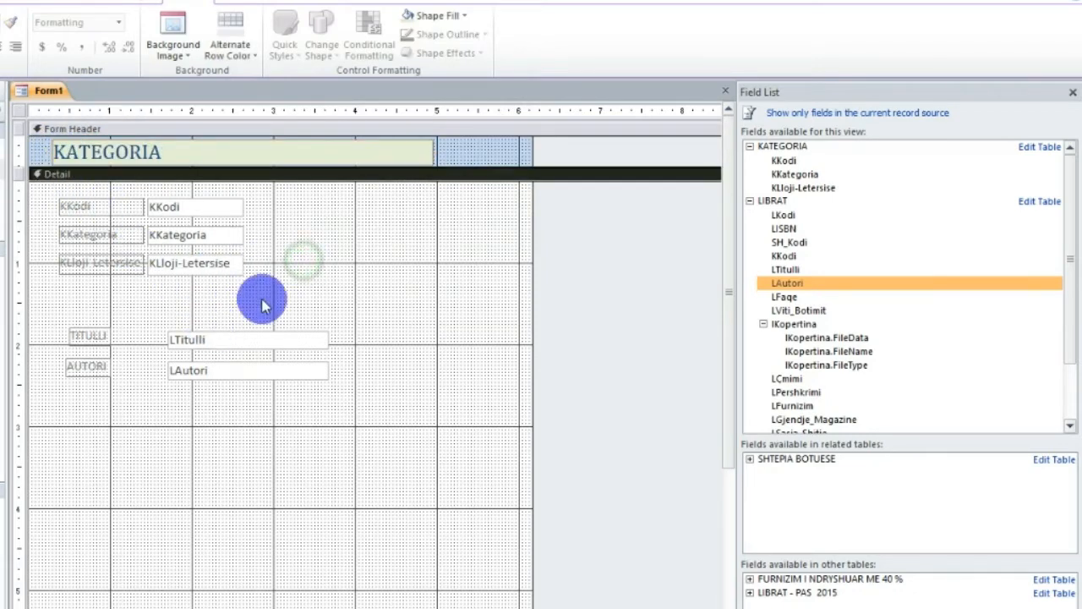
left_click(359, 150)
left_click_drag(433, 152, 351, 162)
left_click(350, 306)
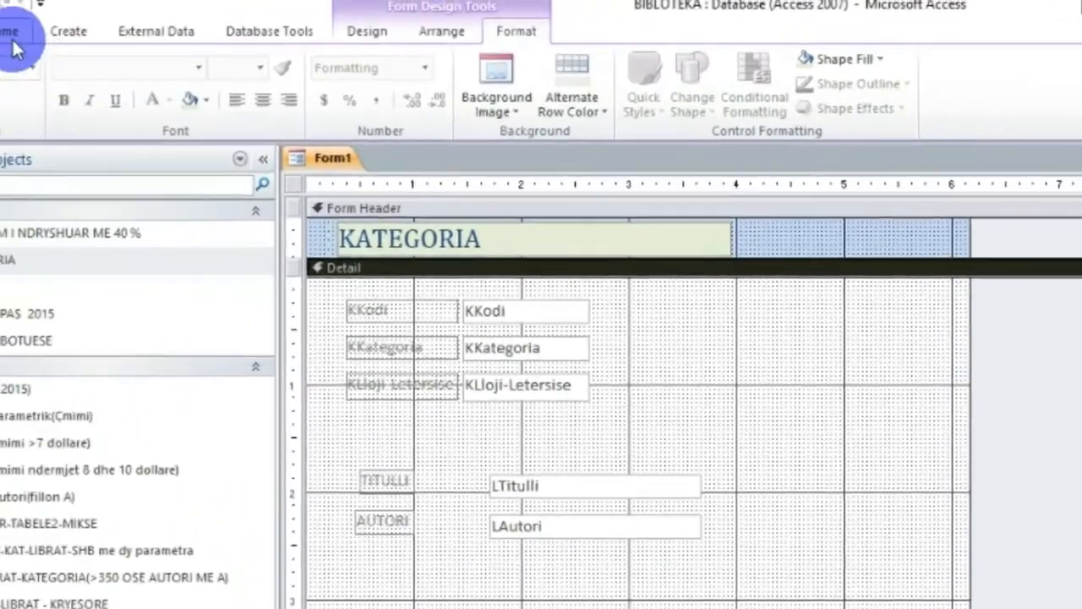
Step: Preview the form's records in Form View, and return to Design View
left_click(87, 50)
left_click(9, 126)
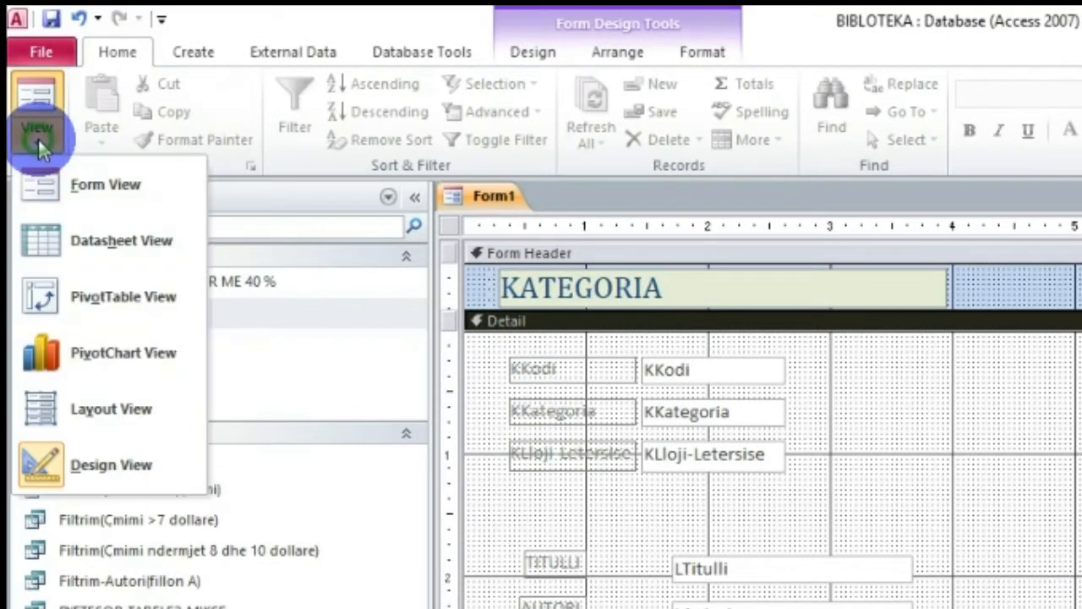
left_click(59, 185)
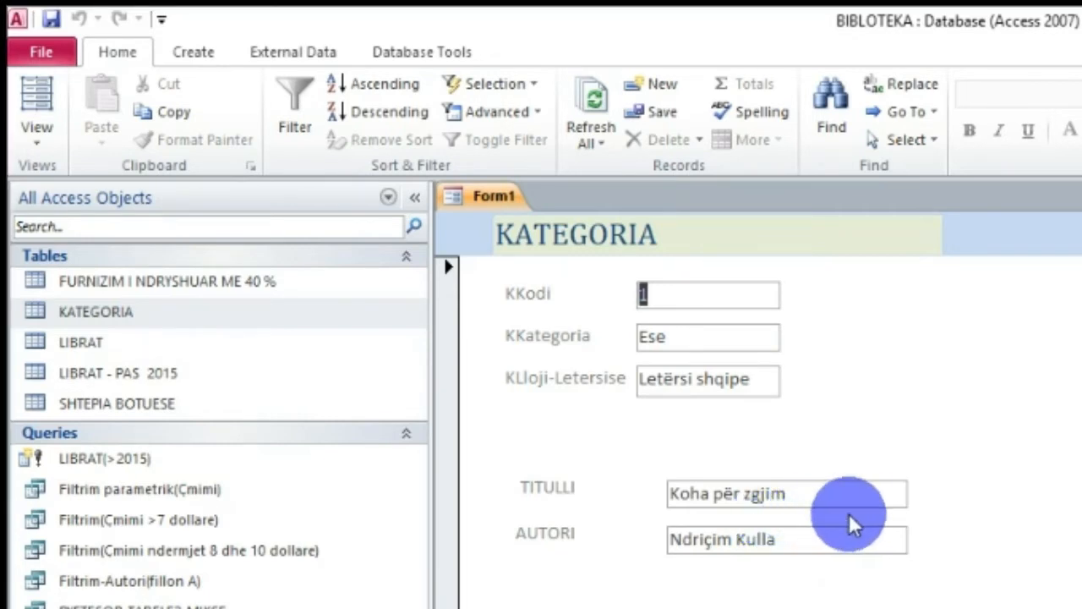
left_click(33, 141)
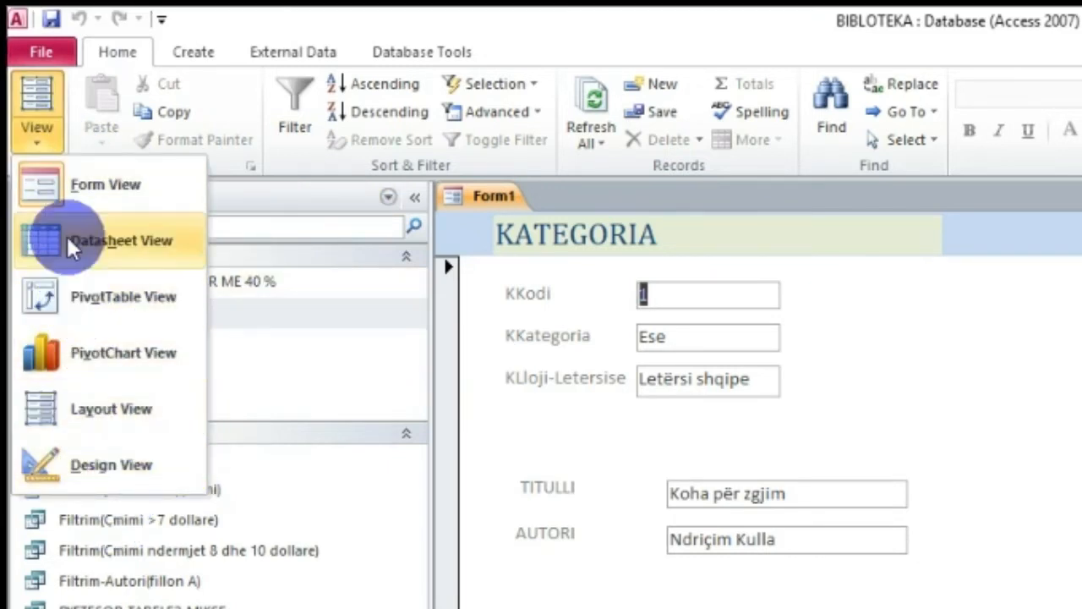
left_click(95, 472)
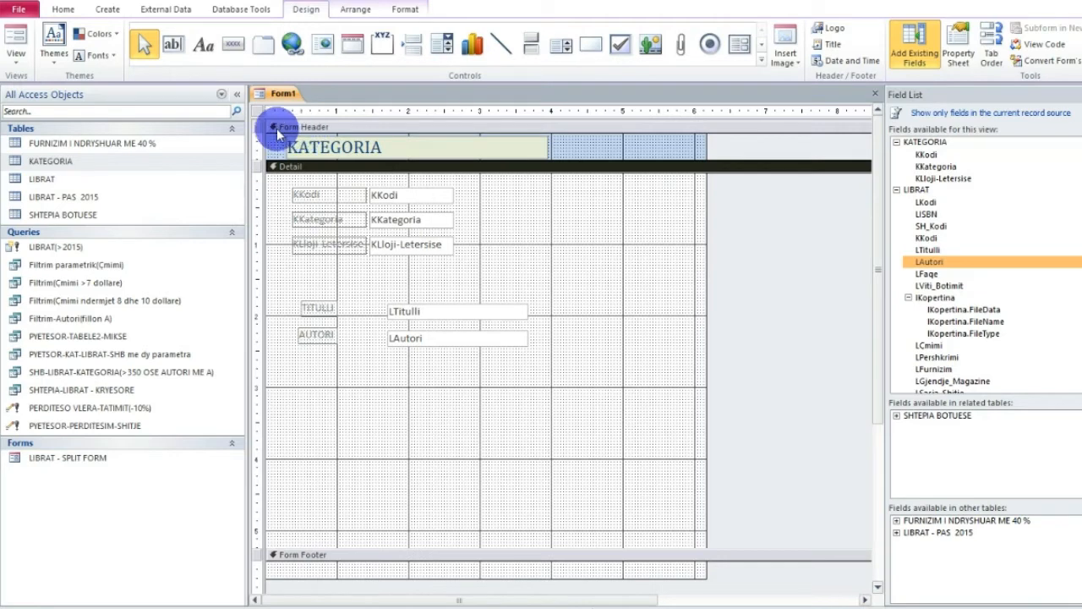
Step: Give the form's Detail section a light aqua shape fill
left_click(275, 128)
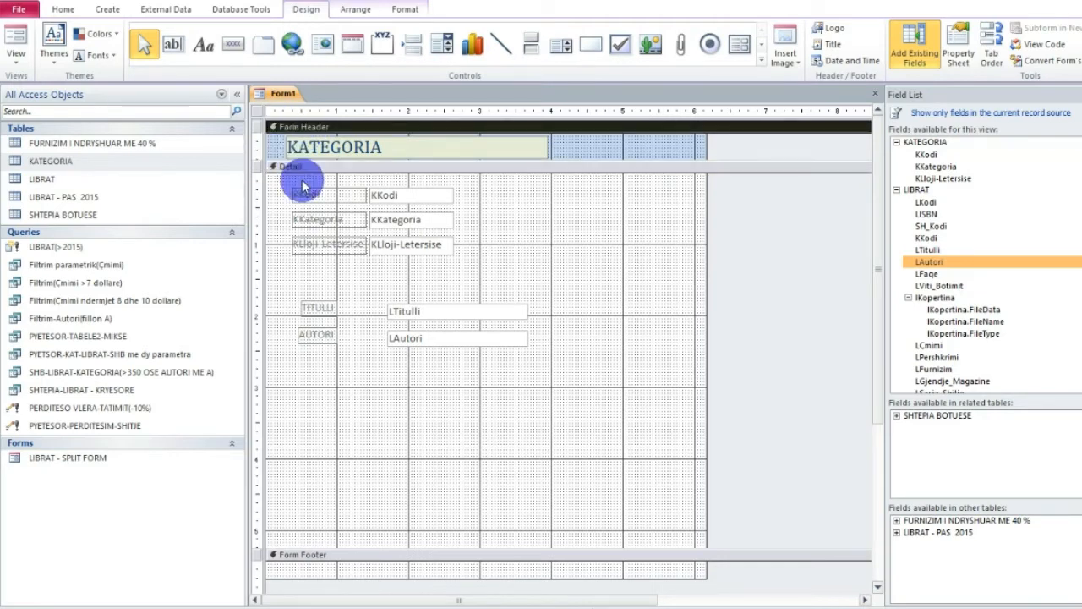
left_click(274, 201)
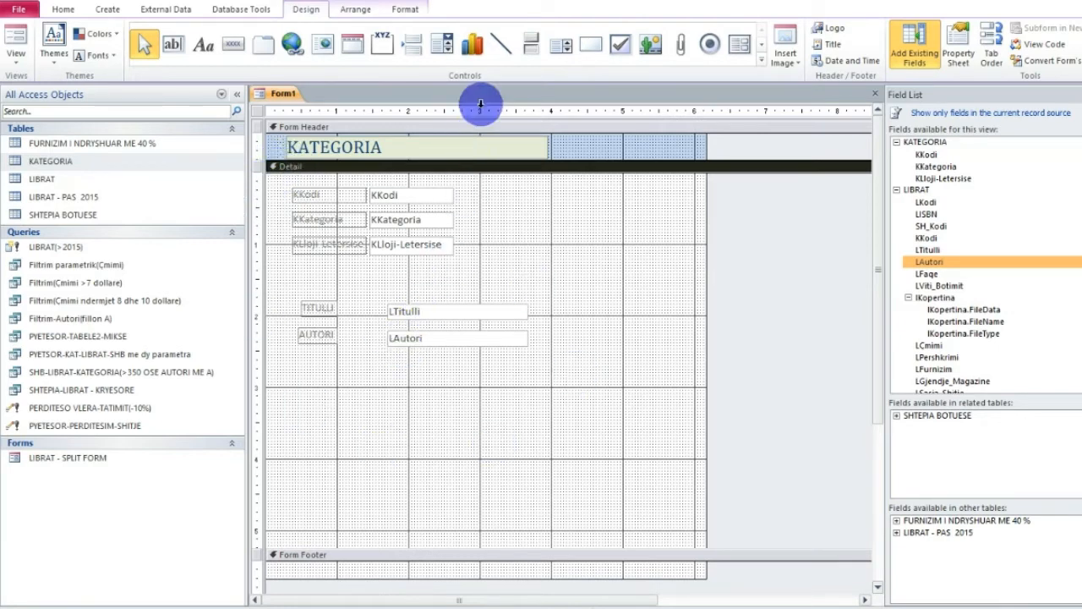
left_click(282, 207)
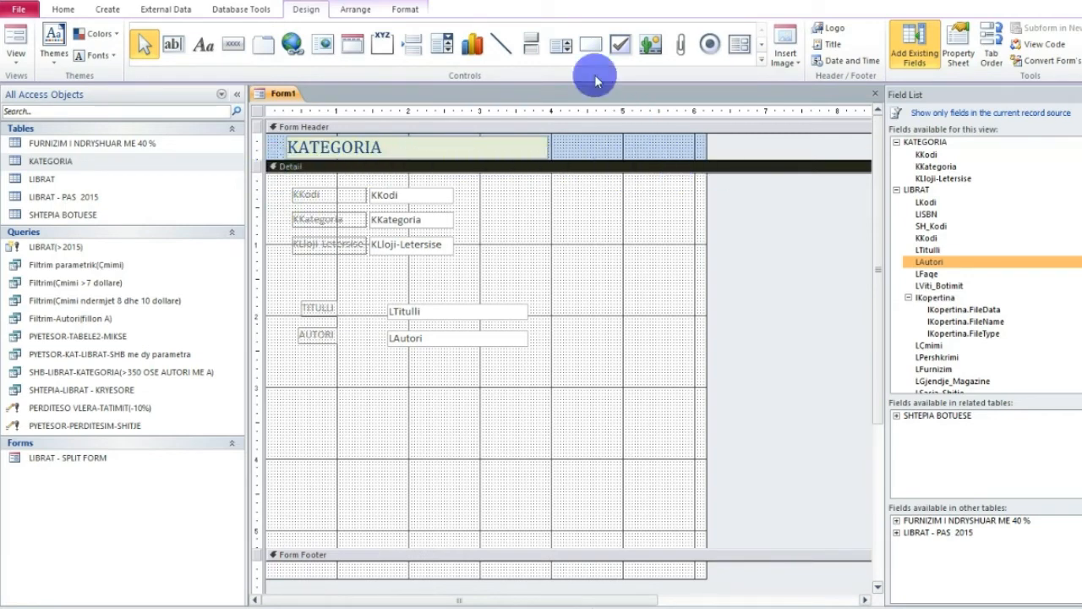
left_click(404, 10)
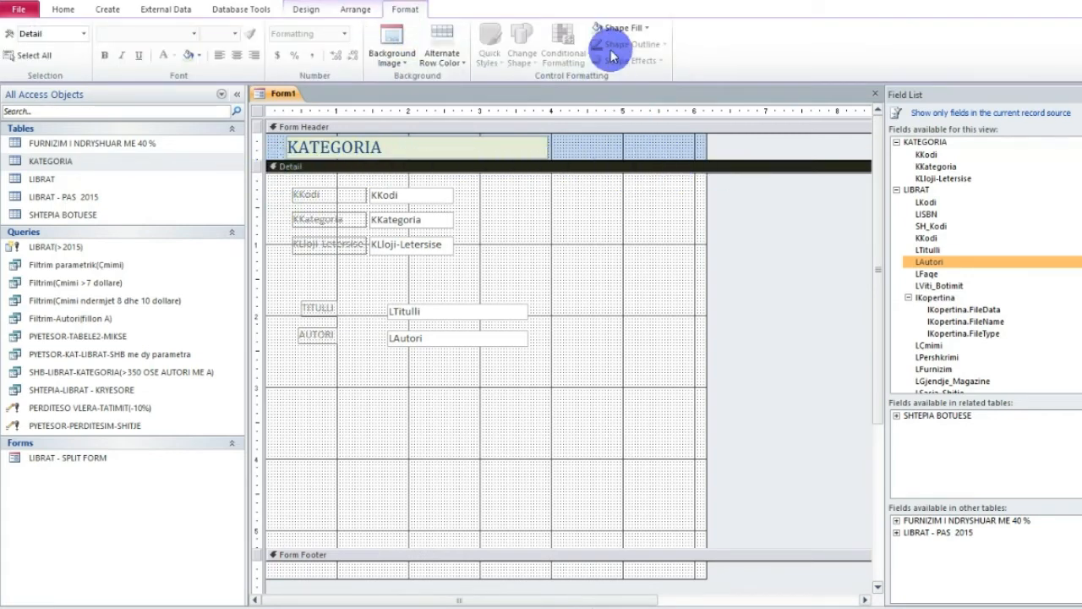
left_click(647, 30)
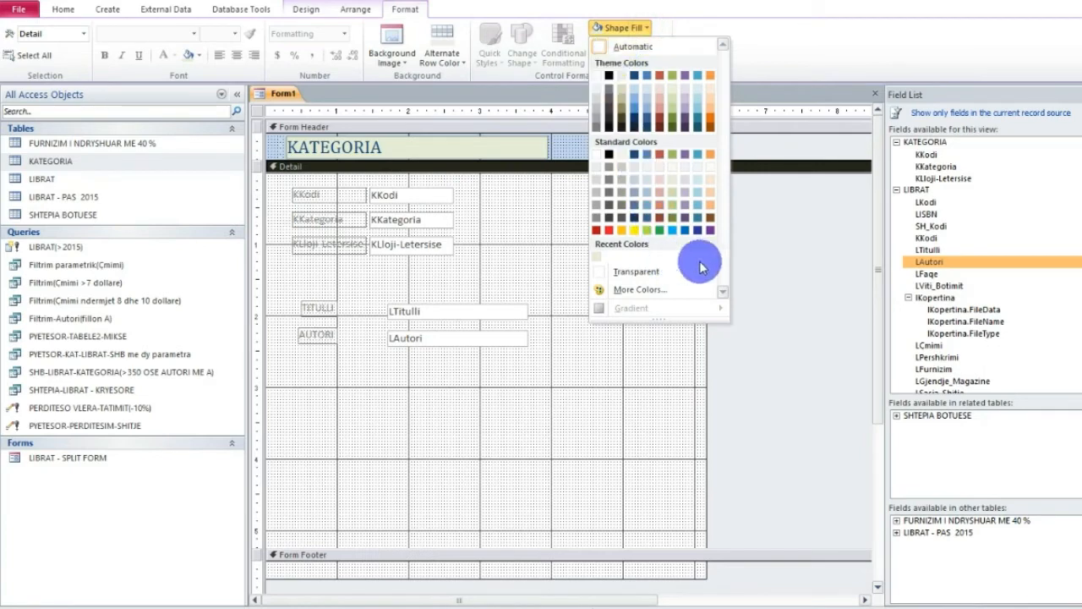
left_click(698, 181)
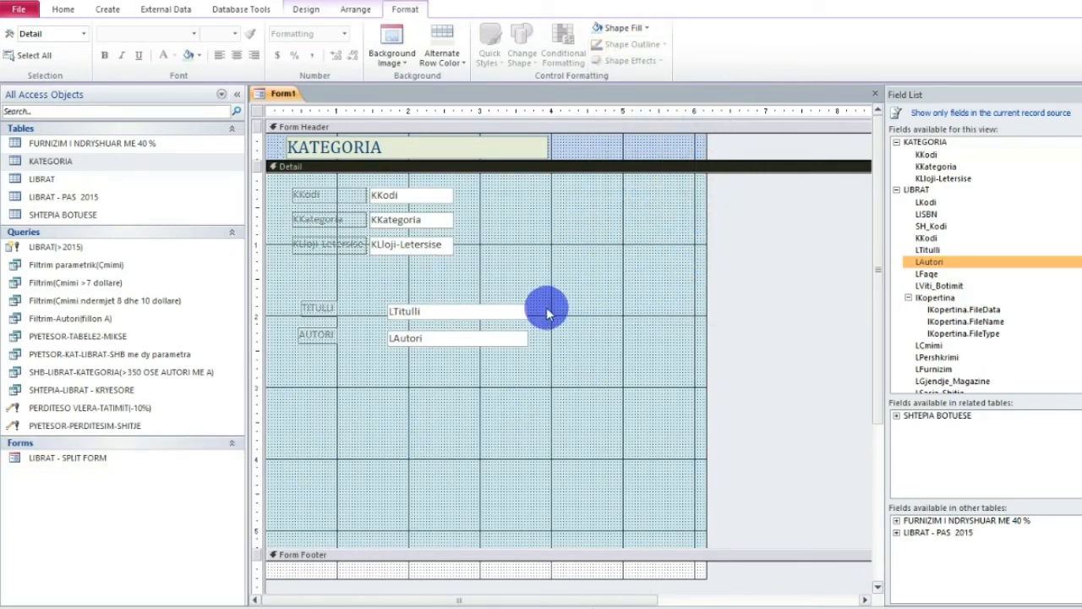
Step: Shrink the Detail section's height to about 3 and the form's width to about 4.3 on the rulers
left_click_drag(484, 548, 487, 386)
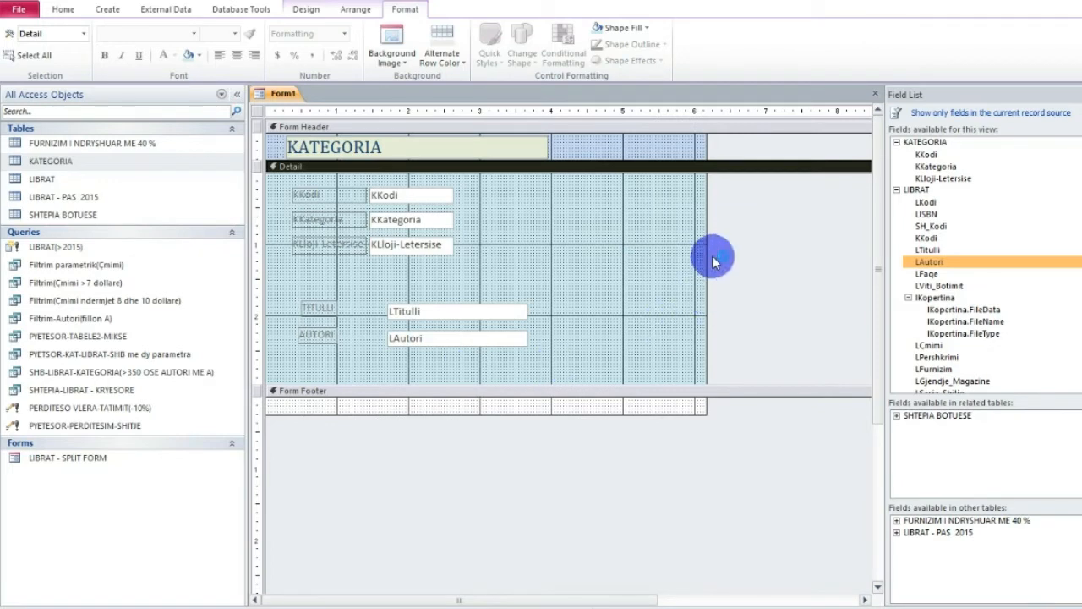
left_click_drag(704, 257, 640, 262)
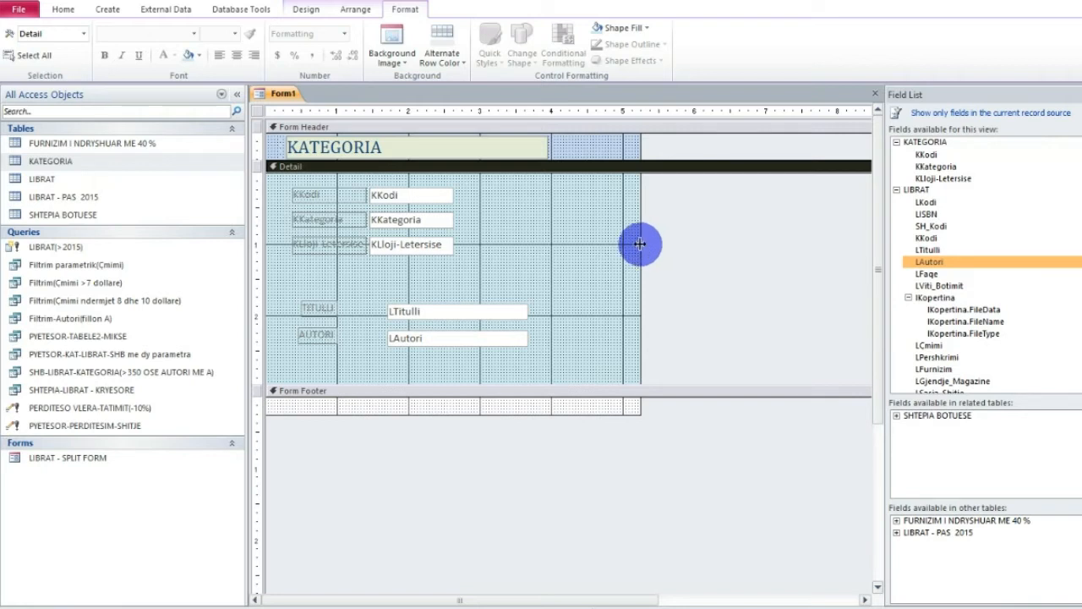
left_click_drag(639, 244, 640, 245)
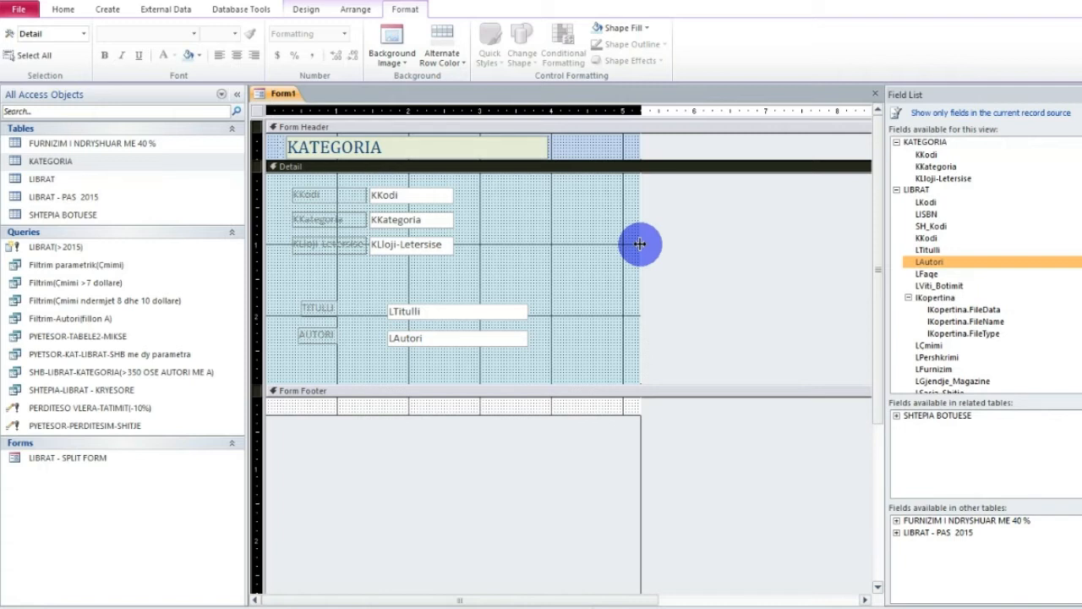
left_click_drag(640, 244, 572, 243)
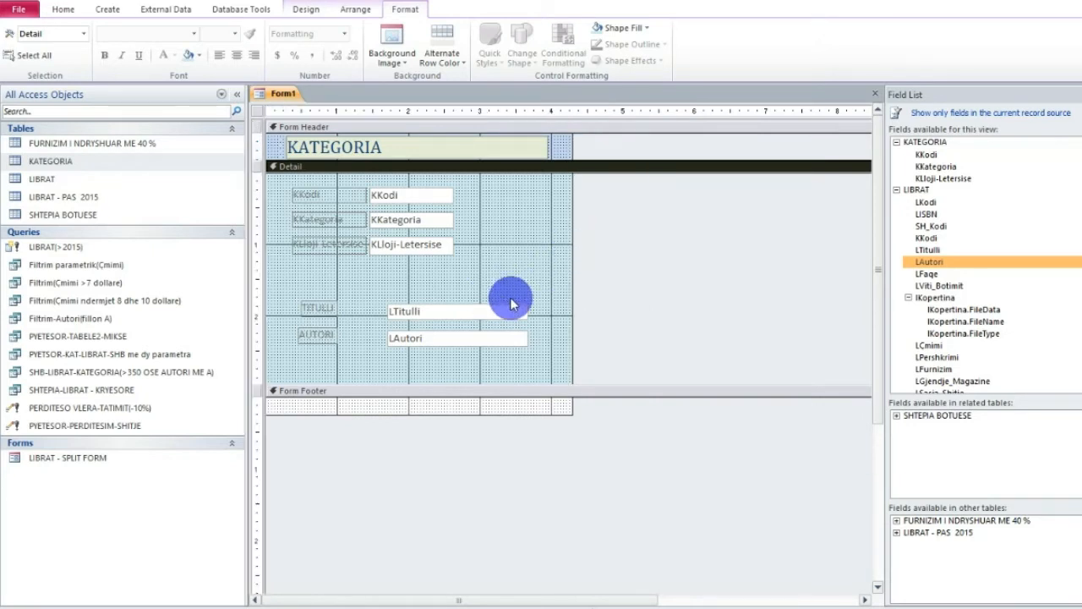
Step: Give the Form Footer section a dark blue theme-color shape fill
left_click(273, 390)
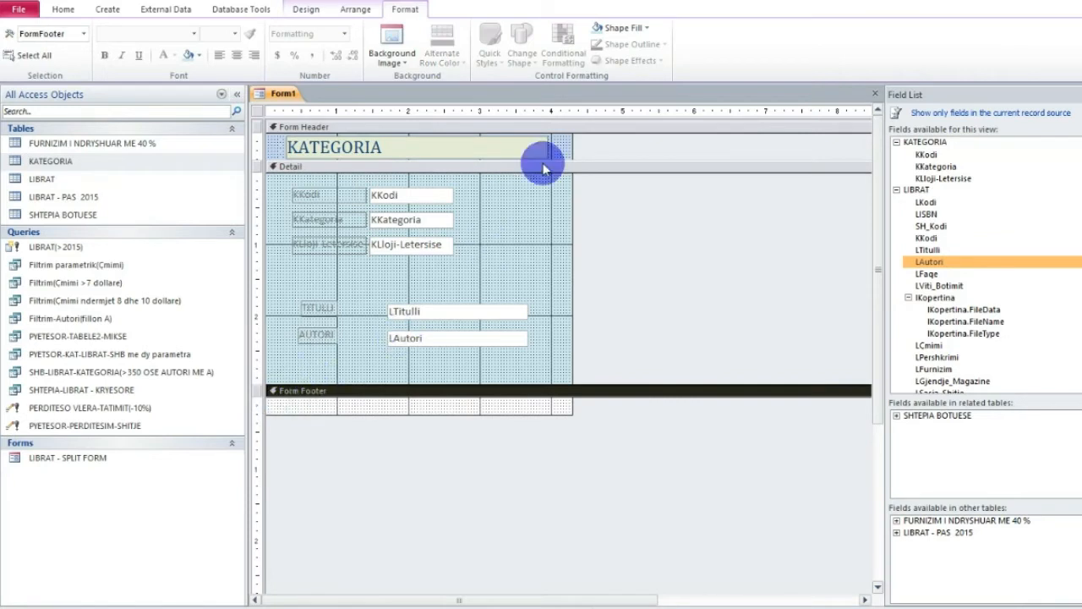
left_click(374, 464)
left_click(281, 393)
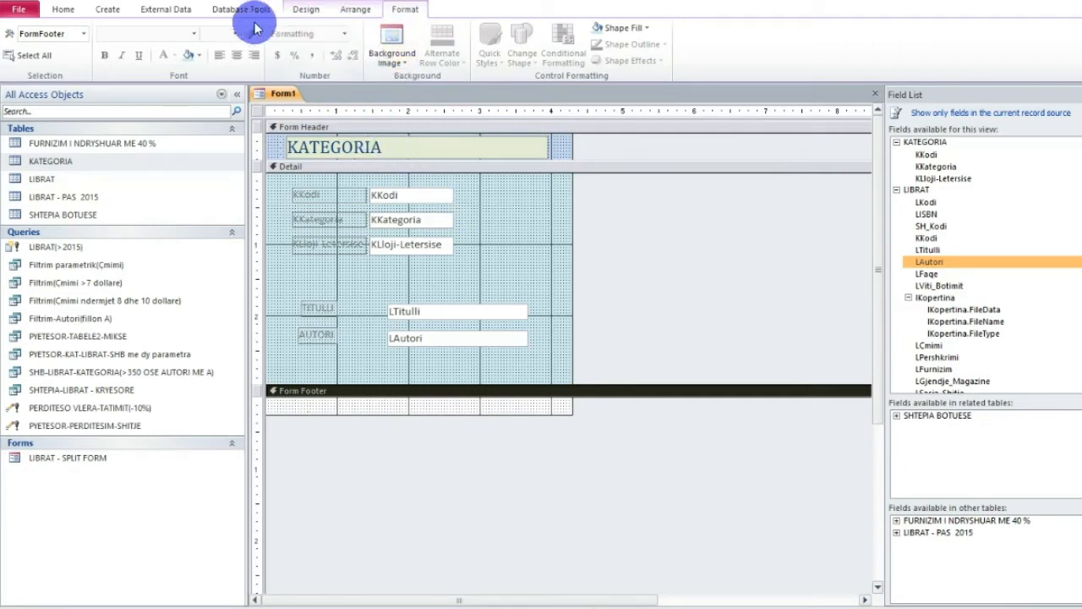
left_click(638, 28)
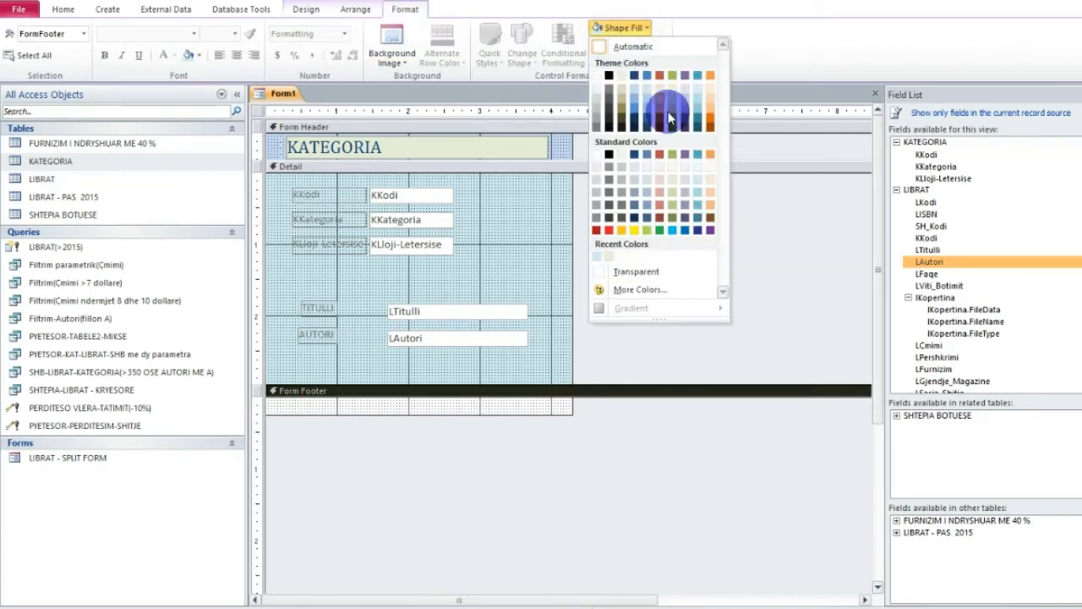
left_click(634, 76)
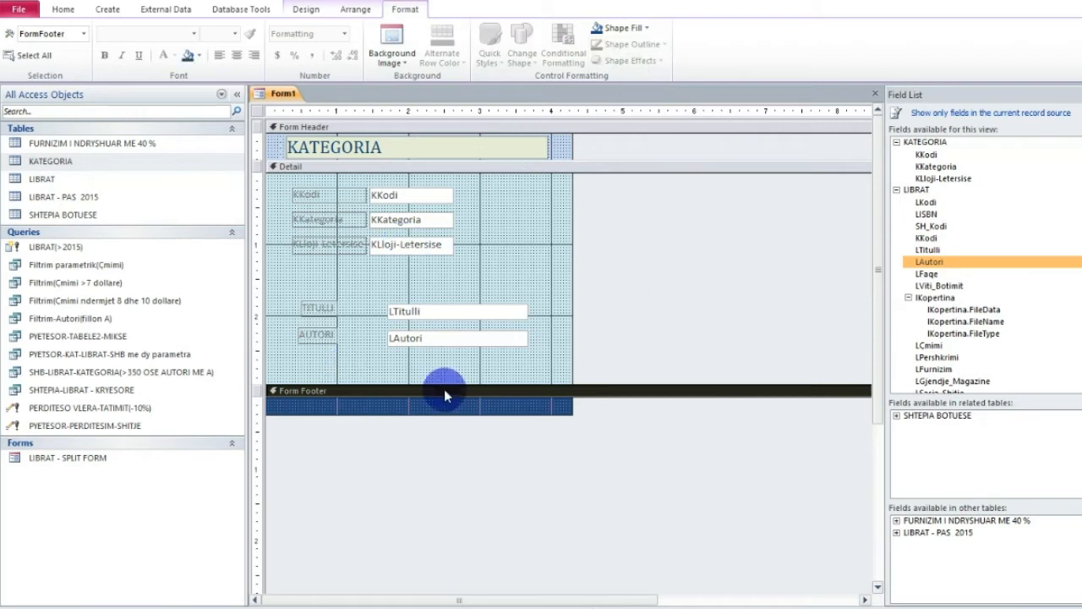
Step: Extend the left edge of the TITULLI label to line up with the AUTORI label below it
left_click(315, 308)
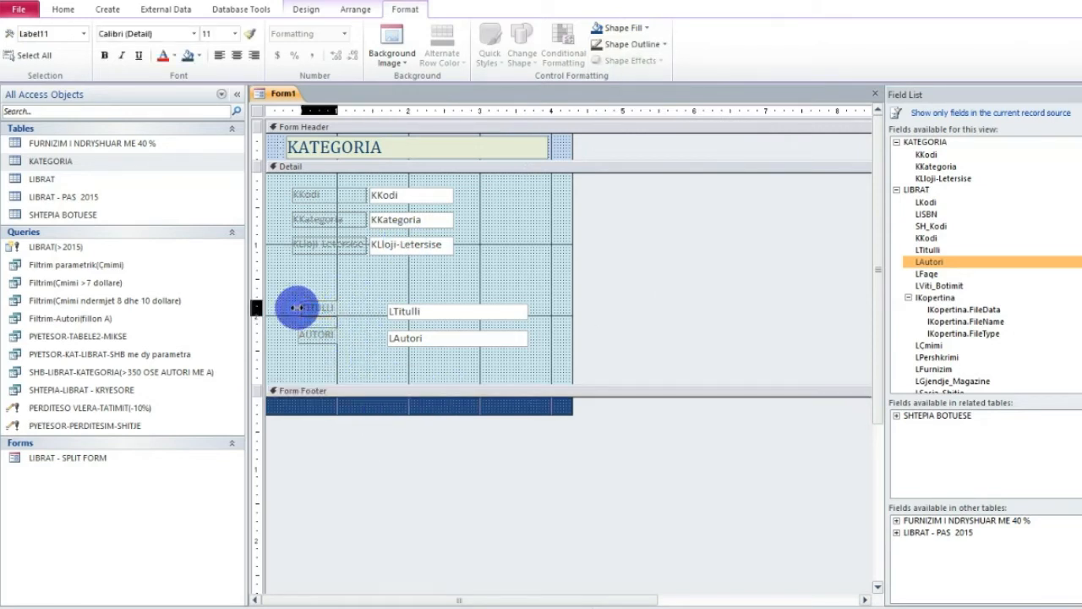
left_click_drag(295, 307, 296, 308)
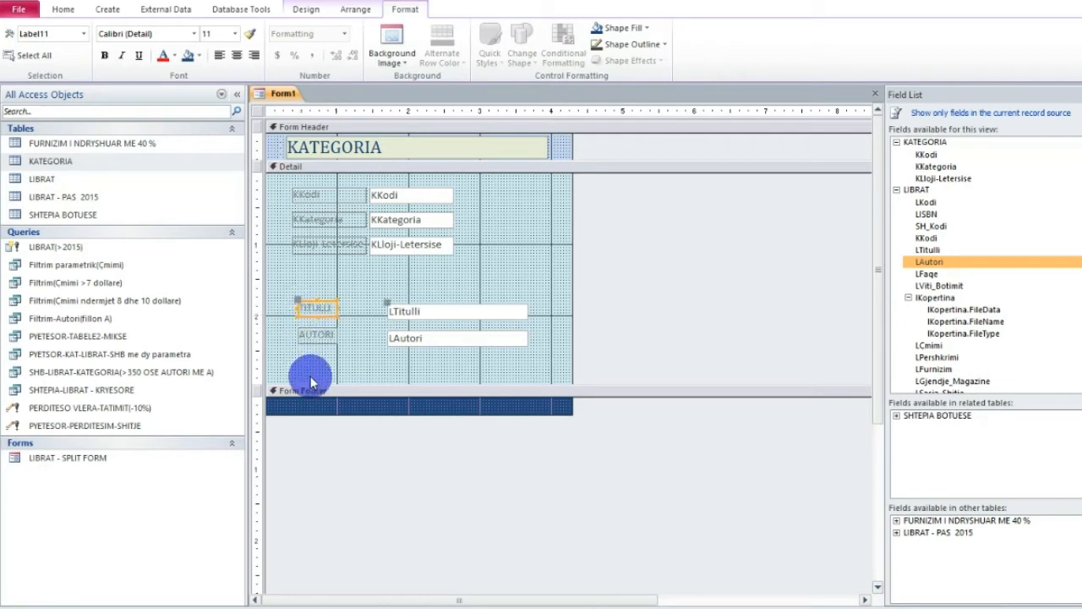
left_click(350, 459)
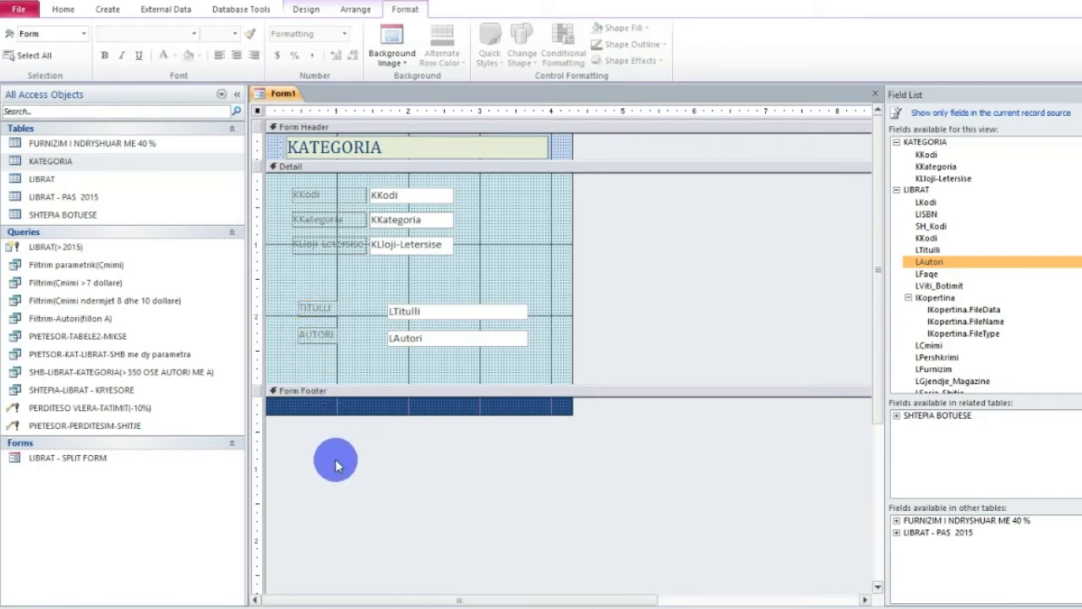
Step: Extend the left edges of the LTitulli and LAutori text boxes to line up with the category text boxes above
left_click(407, 311)
left_click_drag(387, 311, 368, 312)
left_click(390, 338)
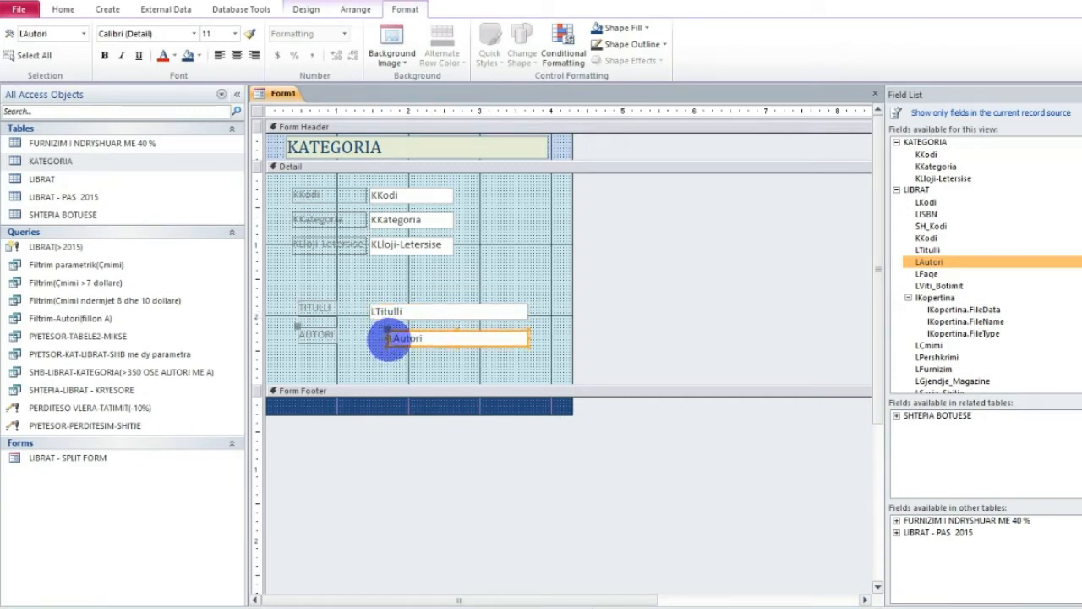
left_click_drag(385, 338, 369, 337)
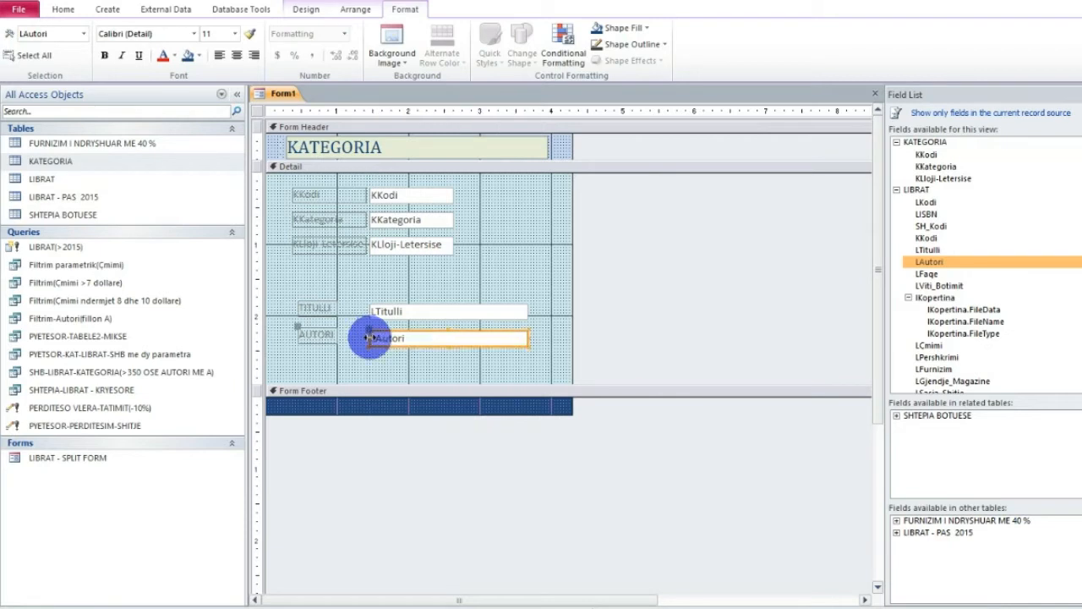
left_click_drag(370, 337, 369, 337)
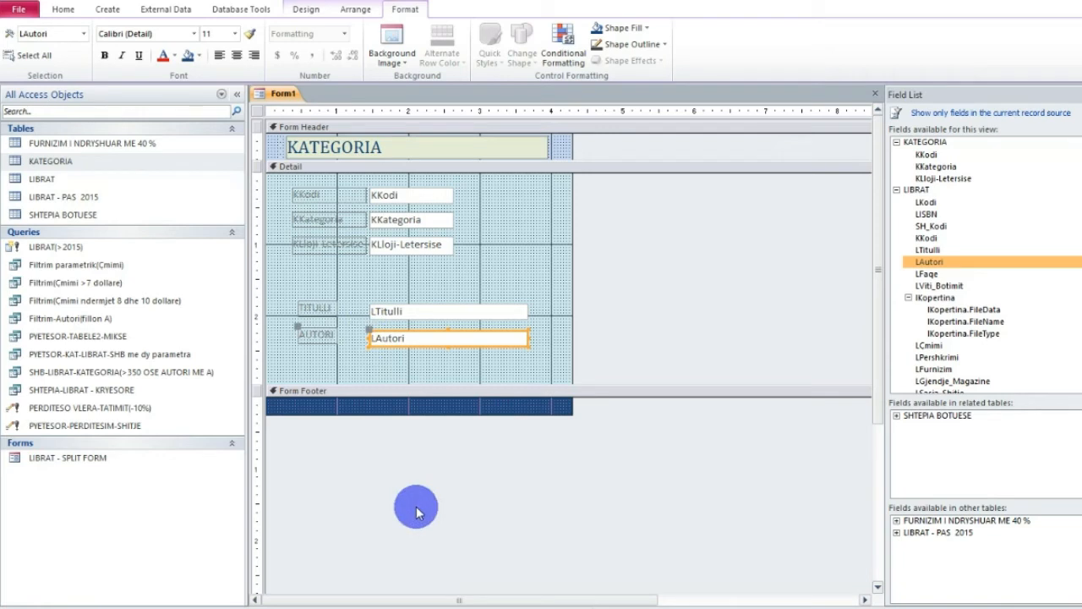
Step: Display the finished form layout in Form View to check it with real records
left_click(320, 308)
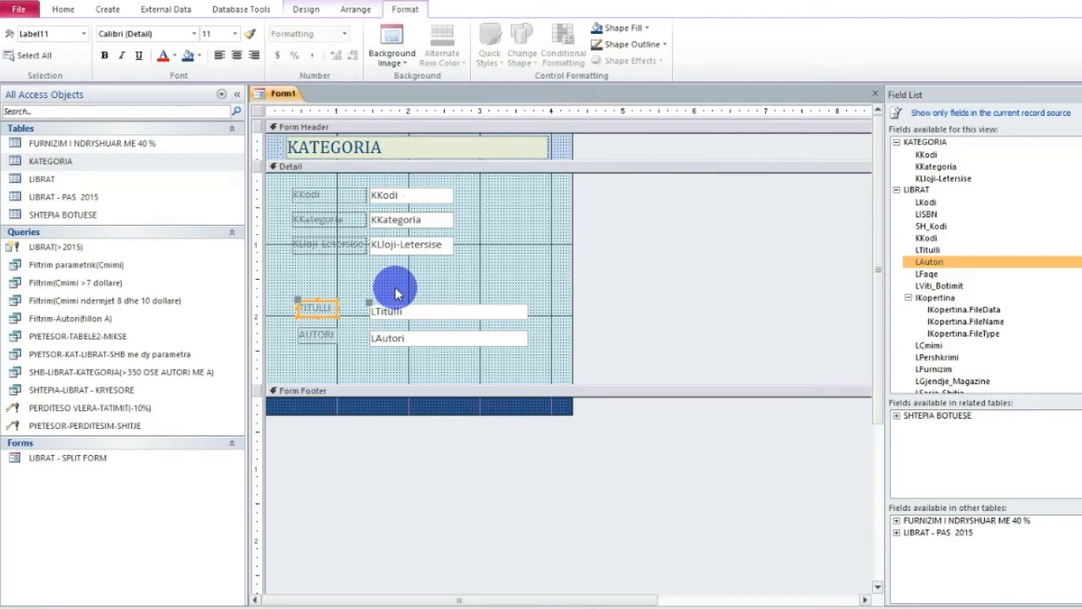
left_click(64, 9)
left_click(15, 41)
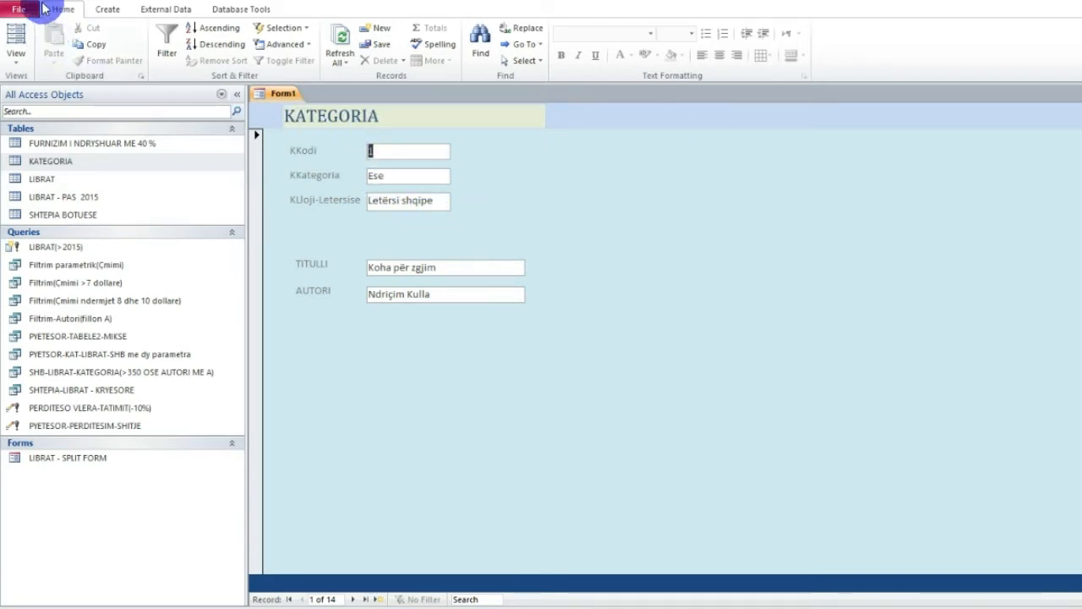
Step: Save the form under the name KATEGORIA-LIBRAT
key("ctrl+s")
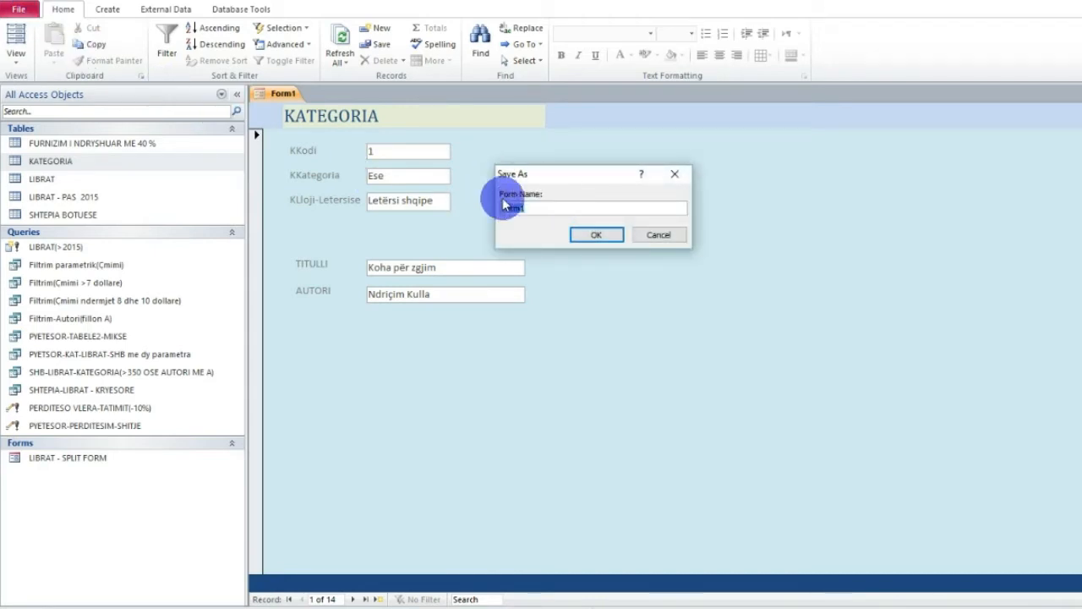
left_click_drag(570, 170, 611, 180)
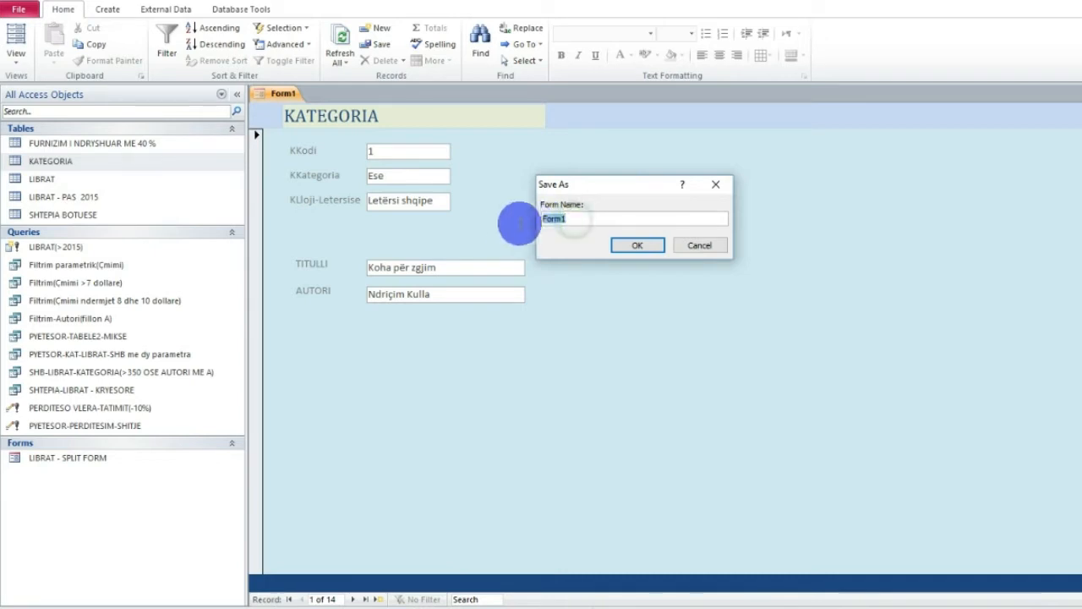
key("BackSpace")
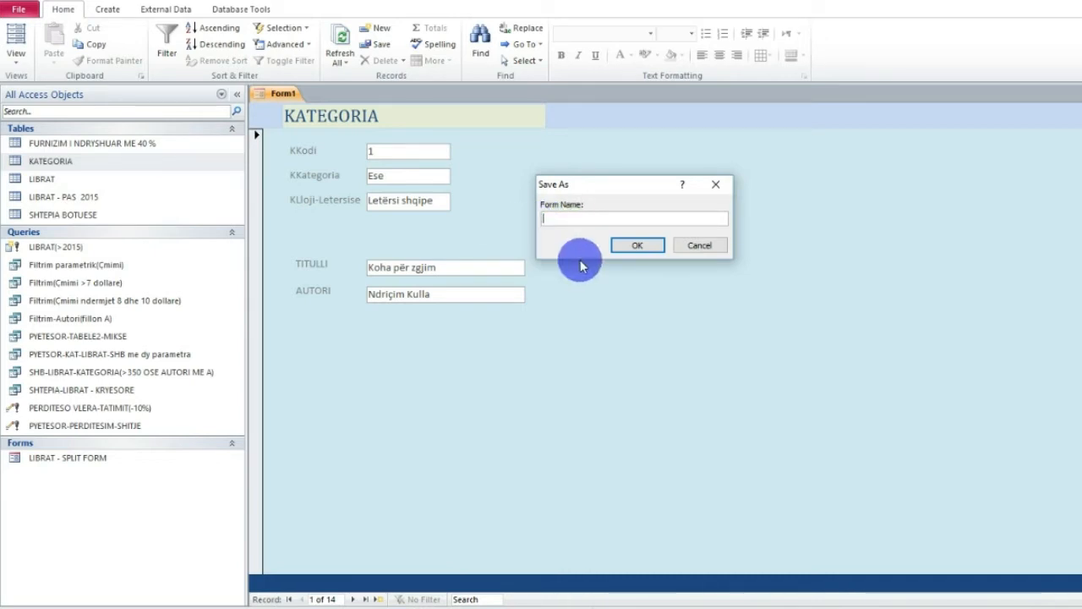
type("k")
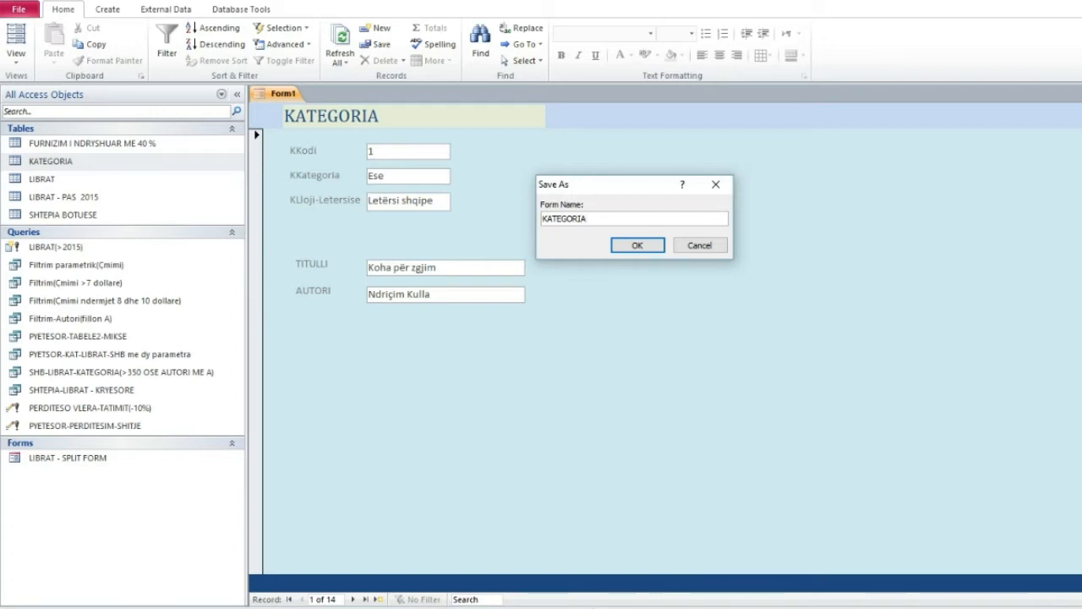
type("-LIBRAT")
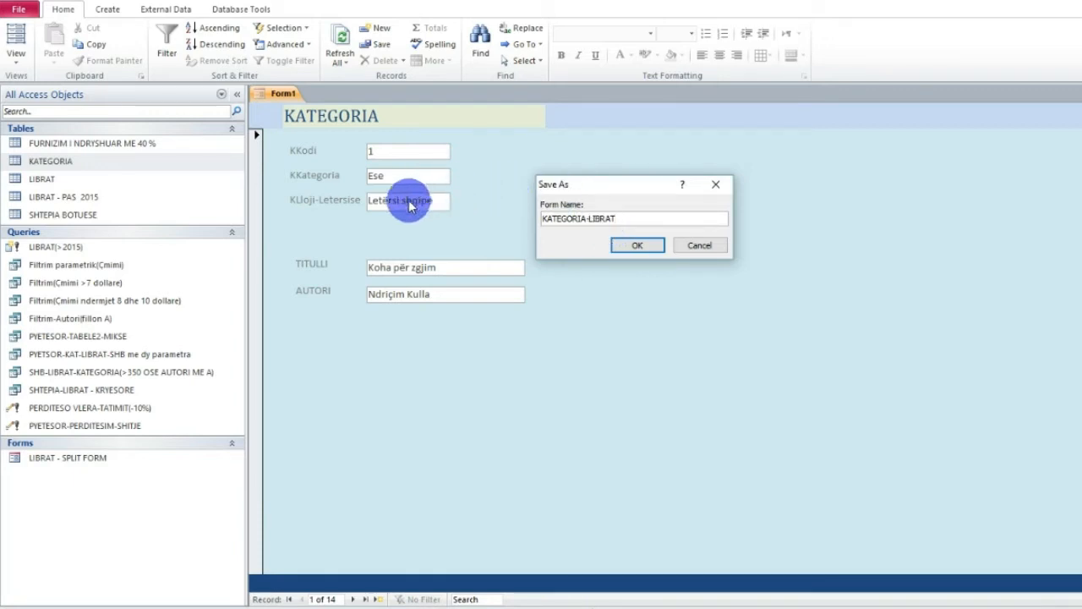
left_click(636, 246)
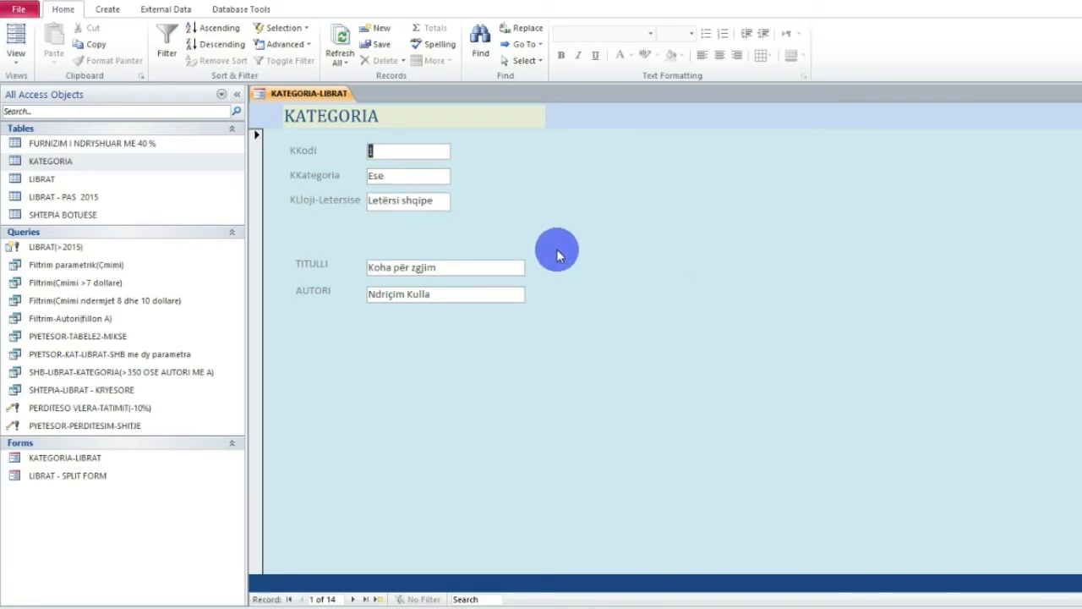
Step: Browse forward through the form's records from the first one to record 12
left_click(14, 67)
left_click(14, 67)
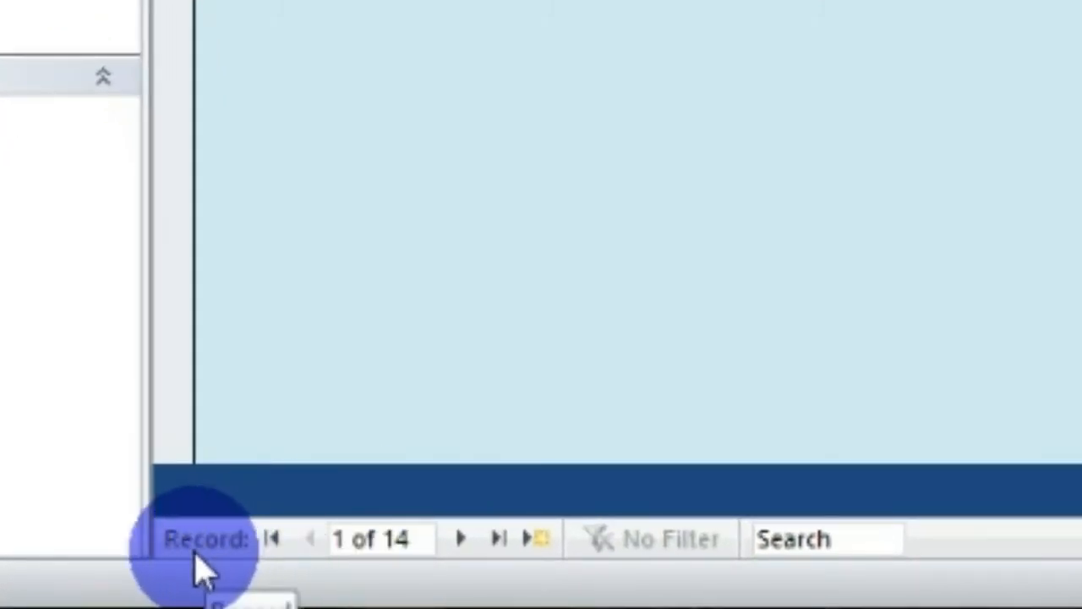
left_click(355, 539)
left_click(966, 326)
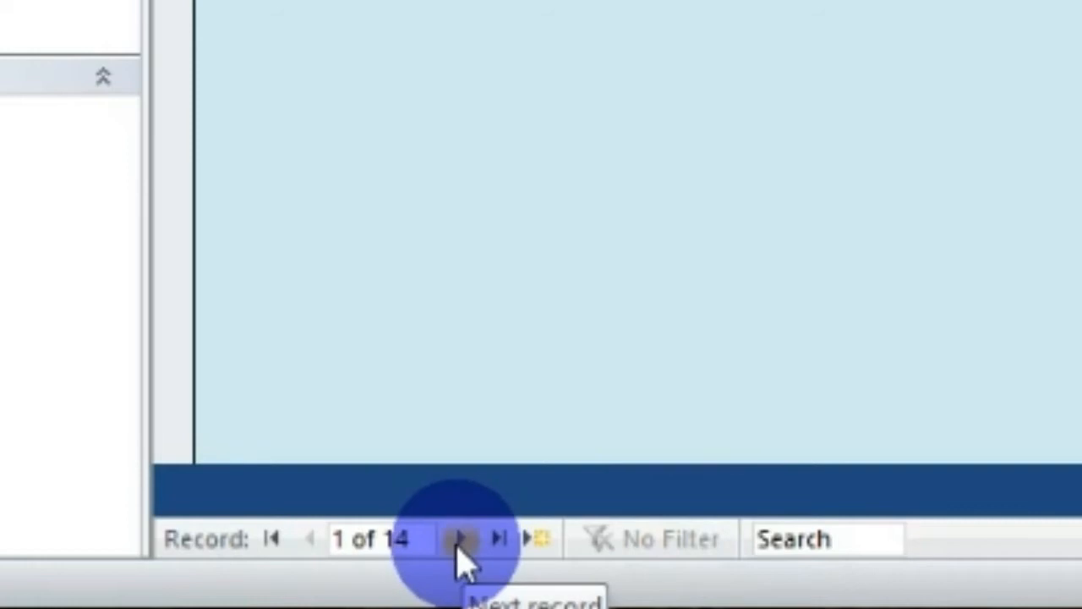
left_click(461, 546)
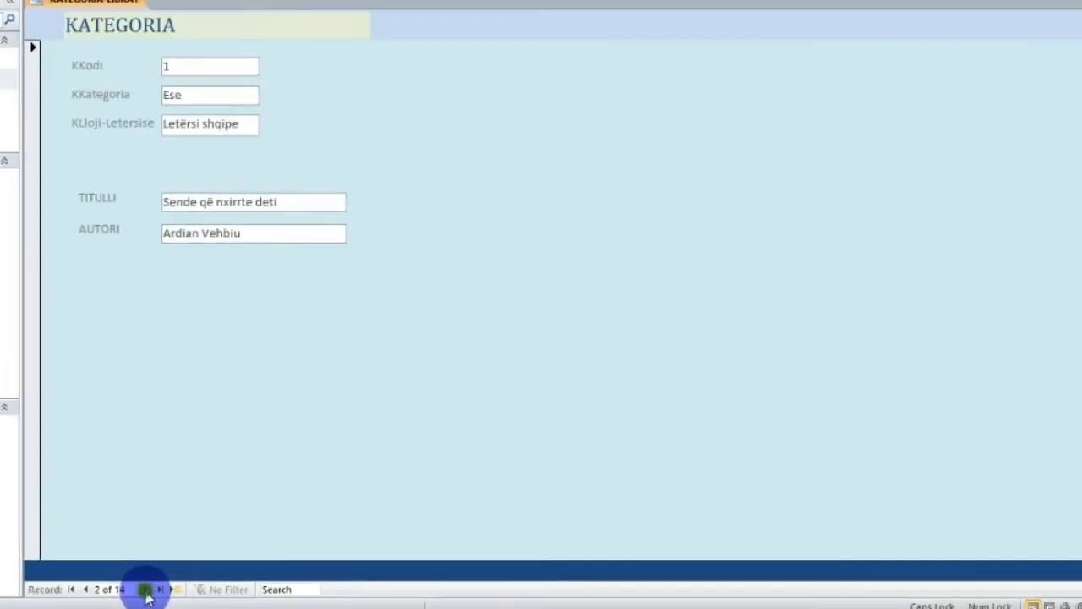
left_click(146, 591)
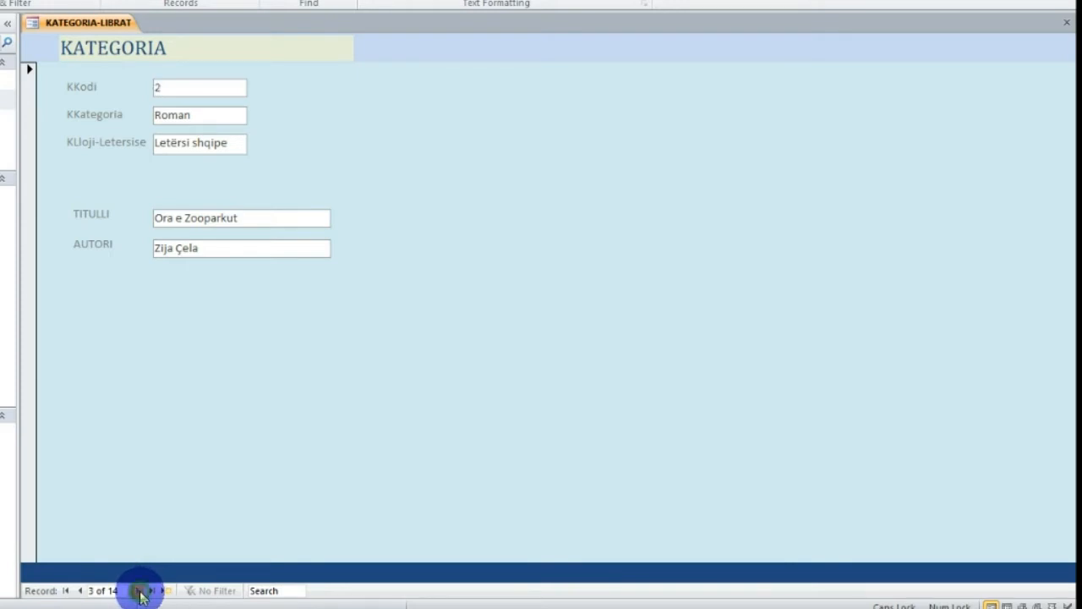
left_click(140, 591)
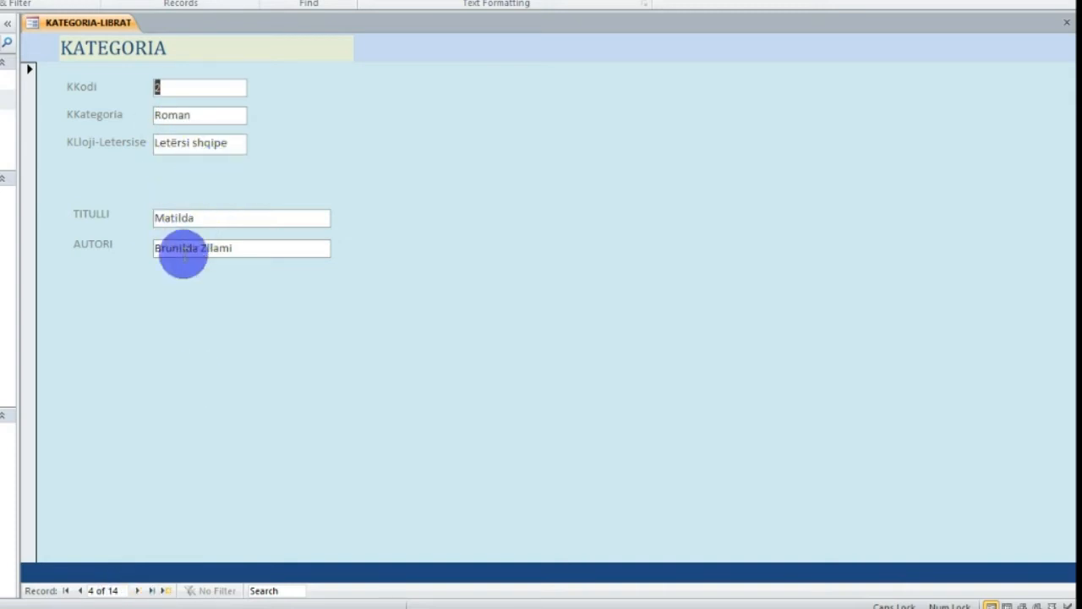
left_click(139, 592)
left_click(138, 592)
left_click(139, 592)
left_click(139, 592)
left_click(139, 592)
left_click(138, 592)
left_click(139, 592)
left_click(138, 592)
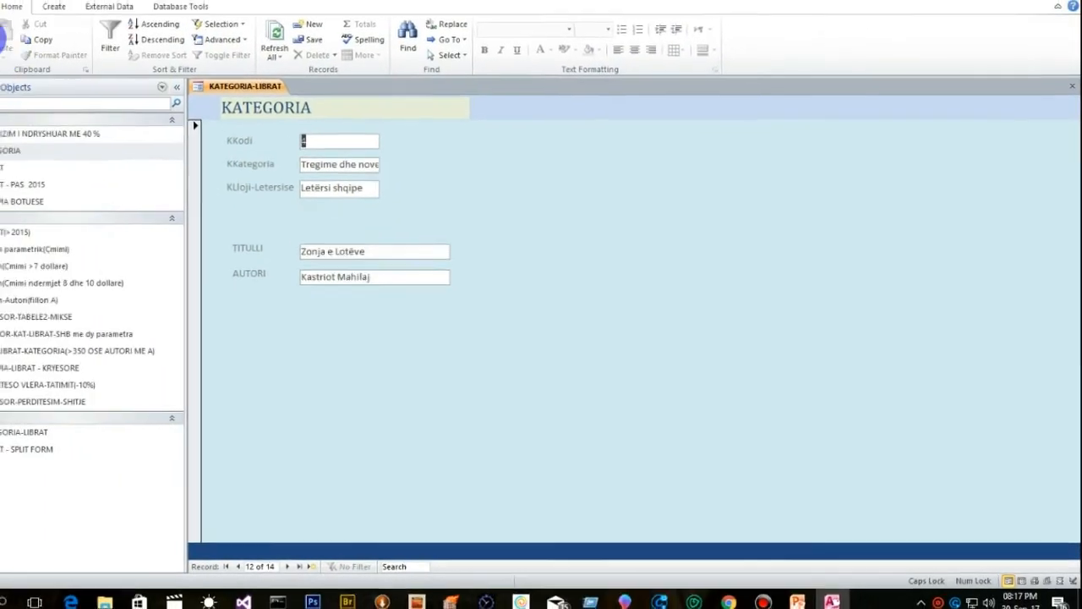
Step: Return to Design View and make the KKodi, KKategoria, KLloji-Letersise, TITULLI and AUTORI labels bold
left_click(14, 50)
left_click(63, 241)
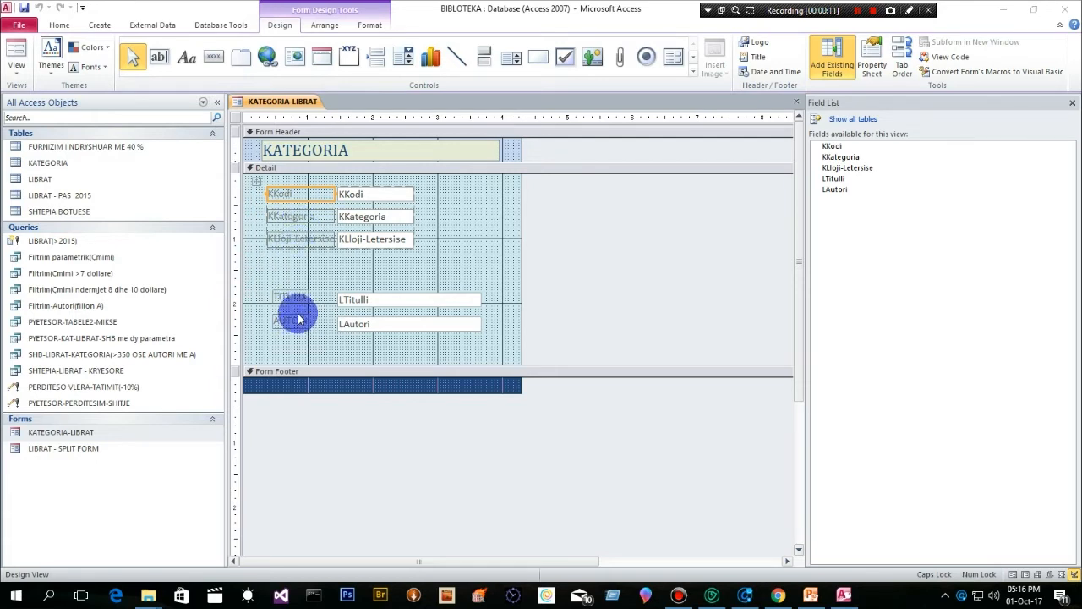
left_click(295, 217)
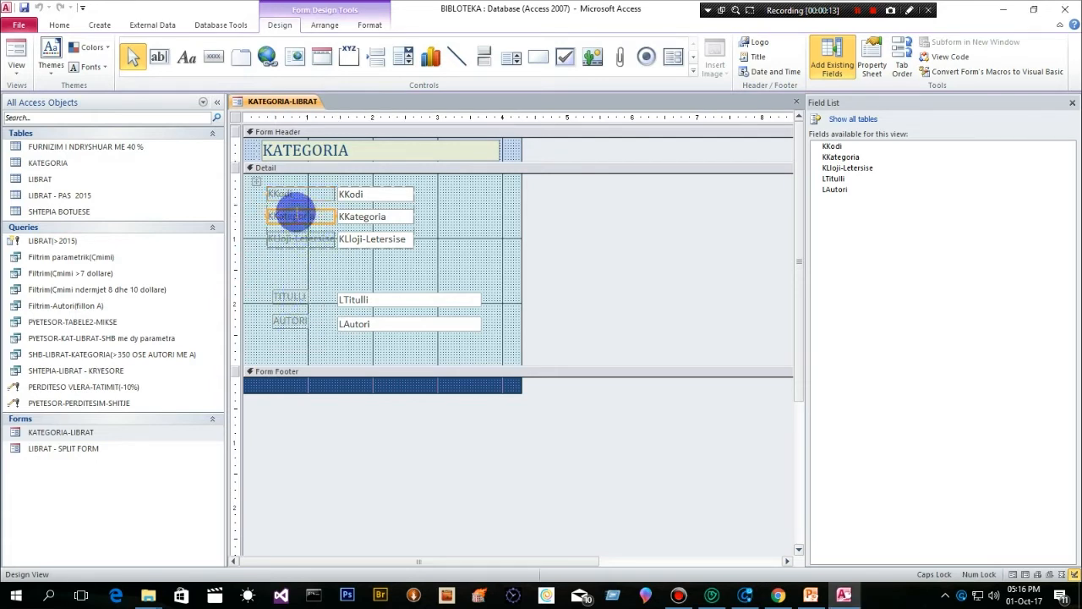
left_click(295, 220, "shift")
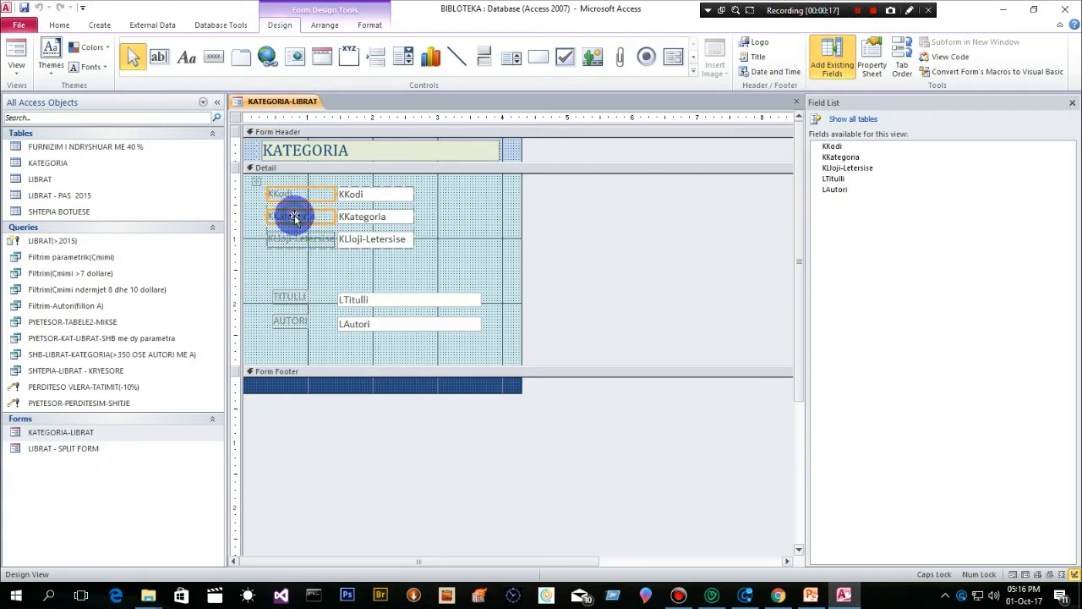
left_click(295, 238, "shift")
left_click(294, 300, "shift")
left_click(293, 322, "shift")
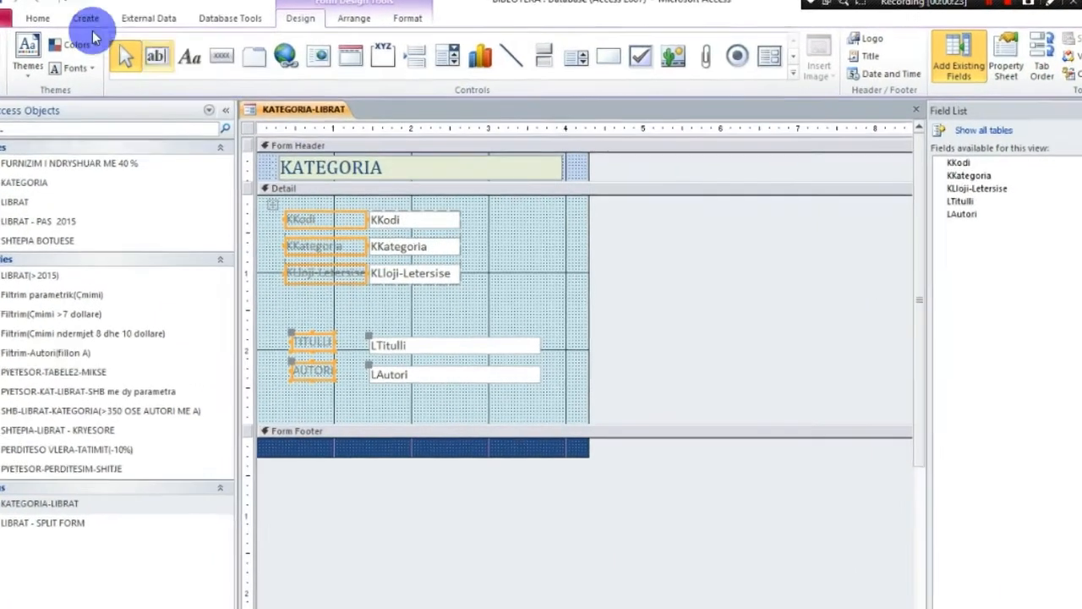
left_click(37, 17)
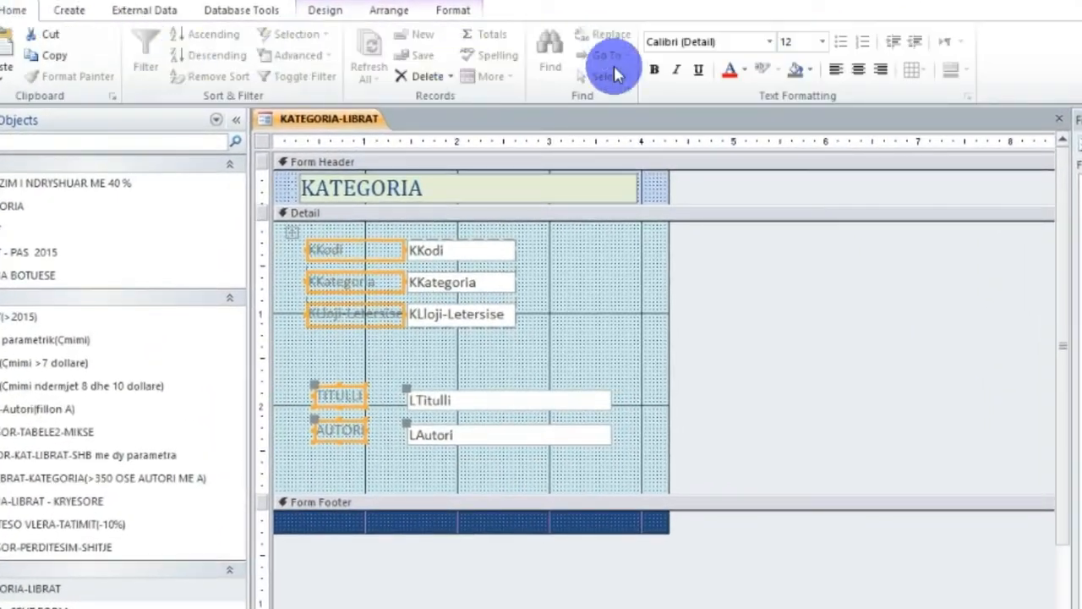
left_click(653, 69)
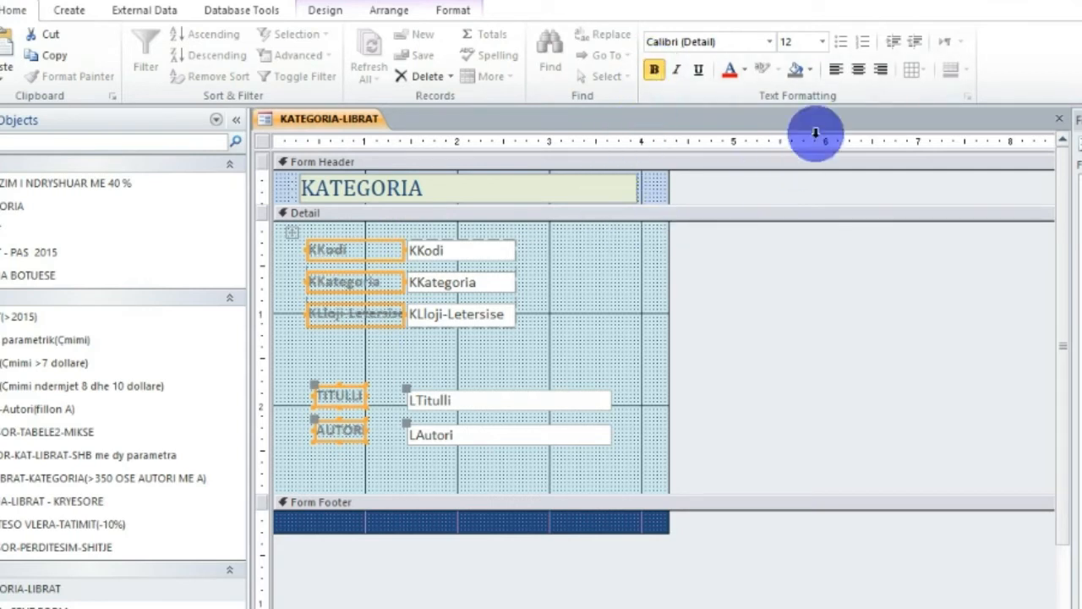
Step: Try font size 11 on the five selected labels and set it back to 12
left_click(824, 42)
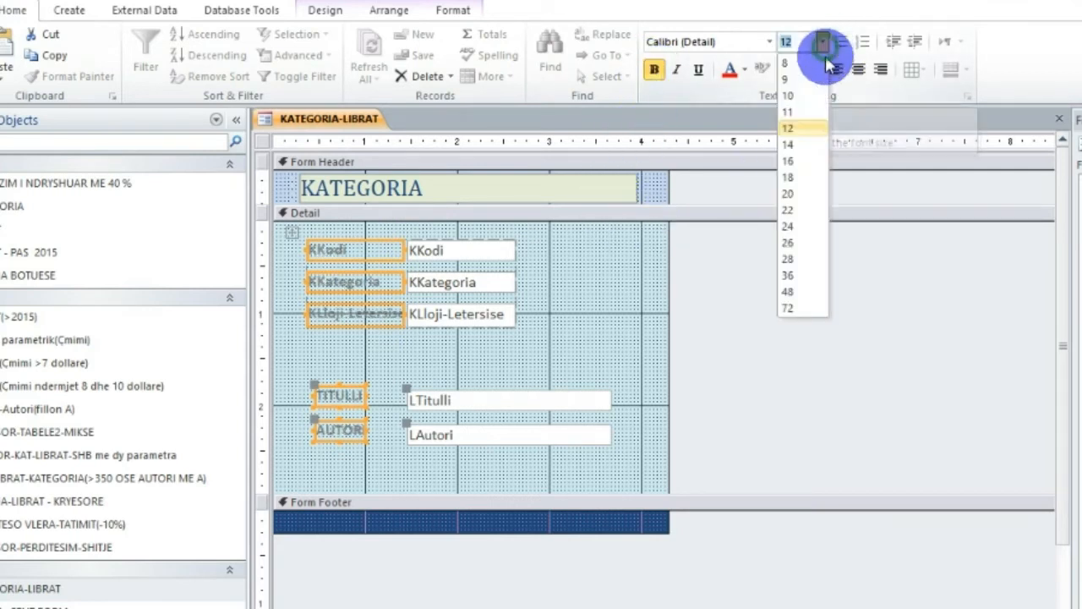
left_click(797, 113)
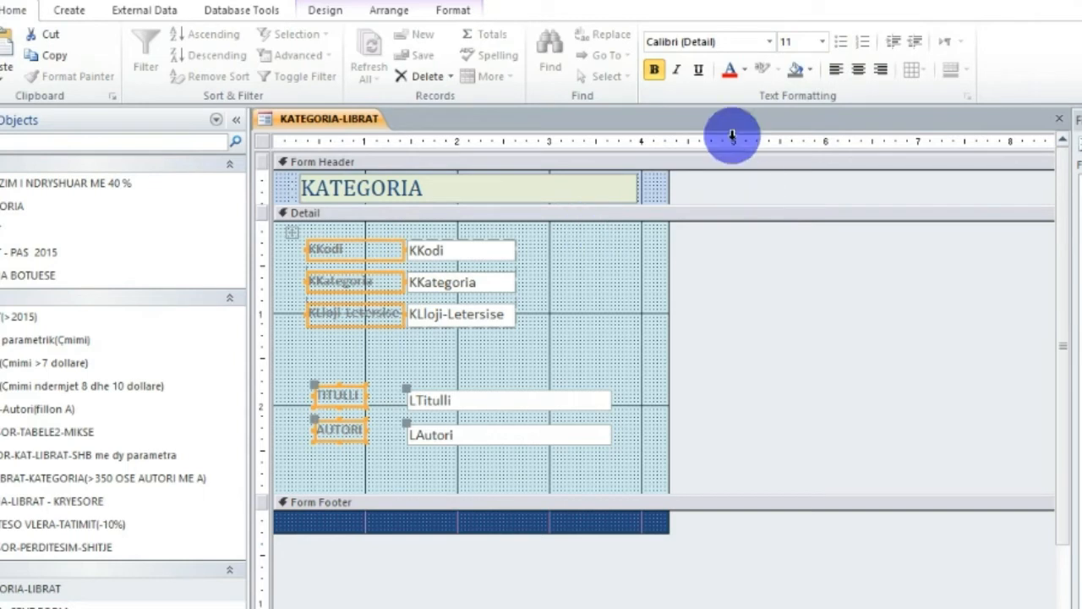
left_click(820, 41)
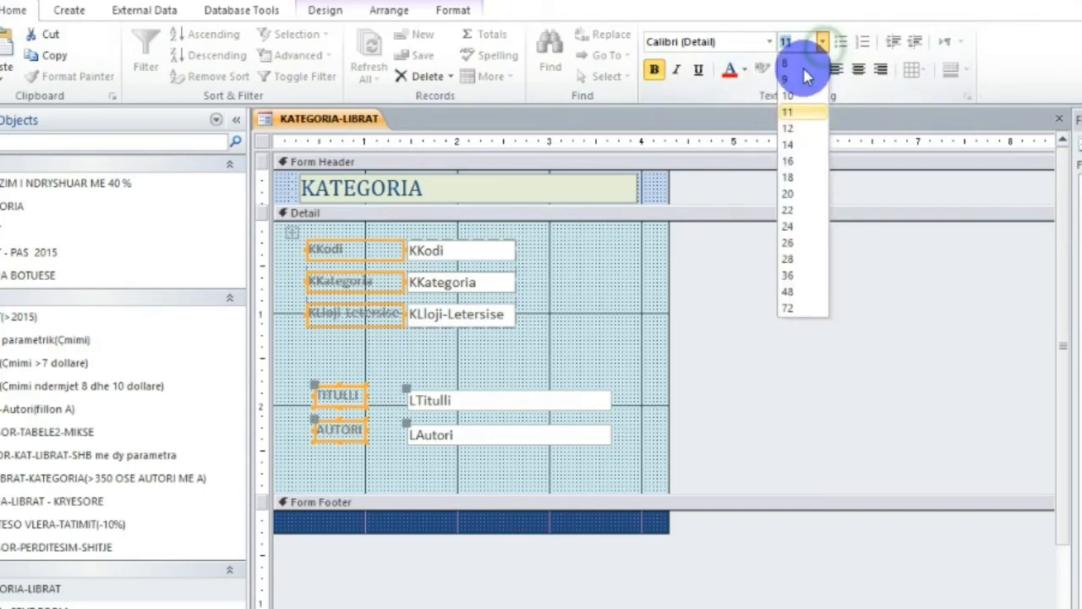
left_click(801, 131)
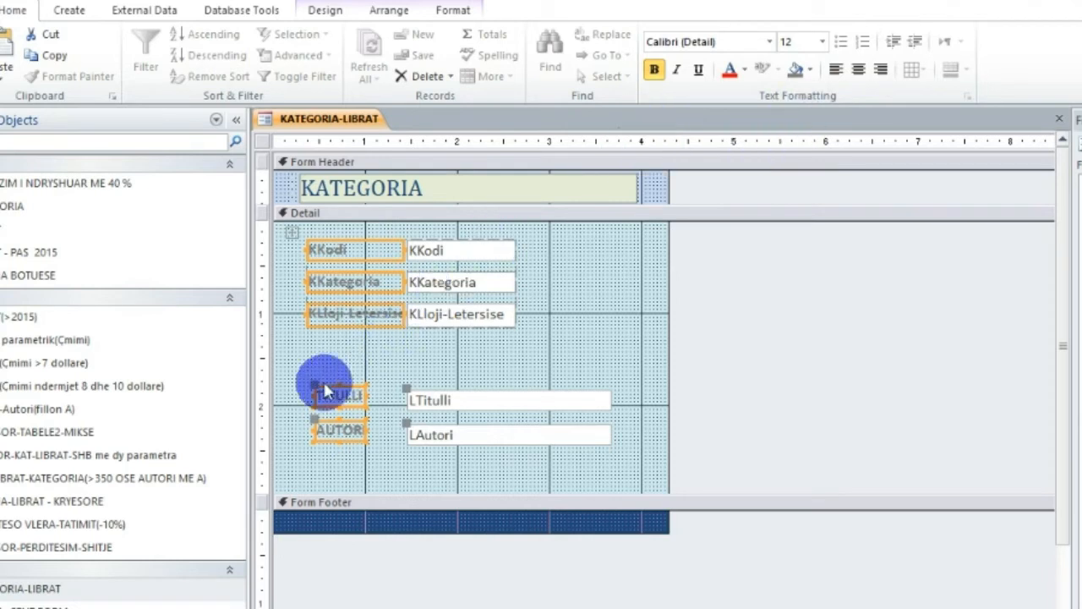
Step: Extend the left edges of the five selected labels slightly outward so their bold text fits
left_click_drag(313, 395, 309, 400)
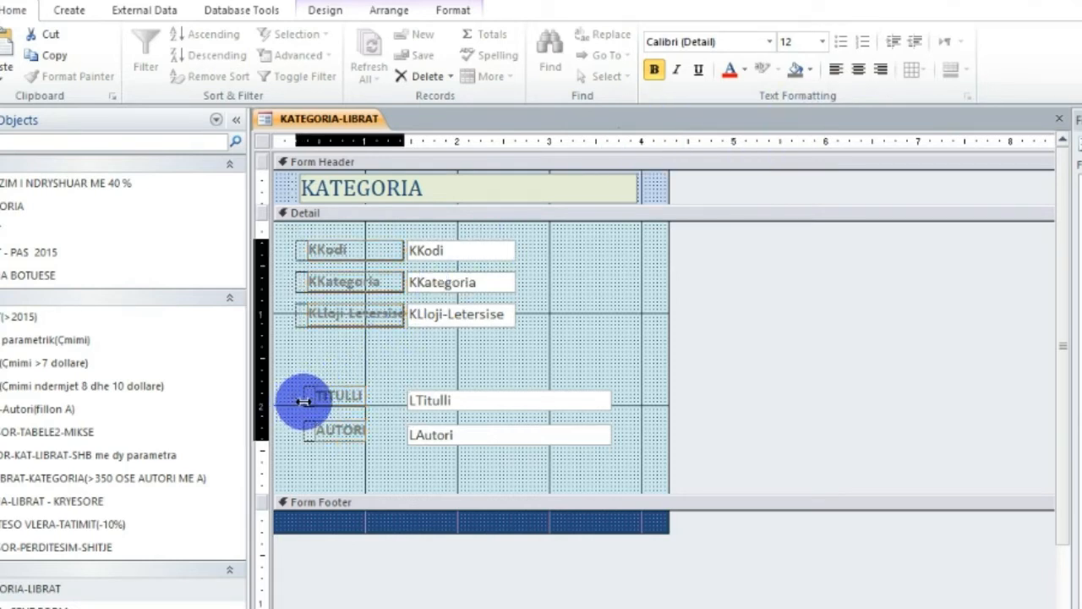
left_click_drag(303, 401, 306, 405)
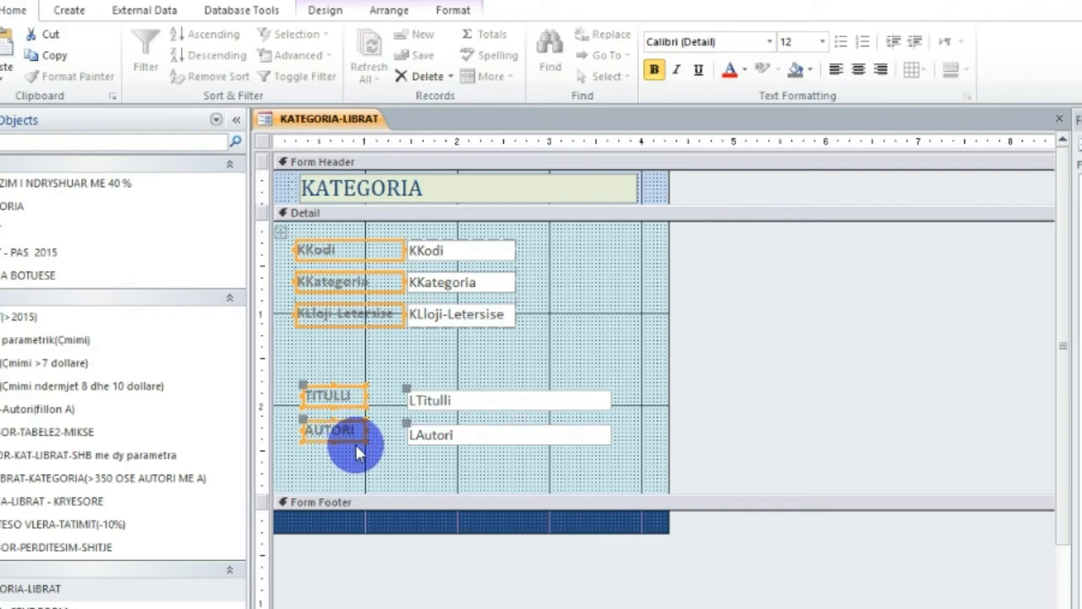
Step: Give the five selected labels a light gray theme-color background and a dark blue standard font color
left_click(809, 70)
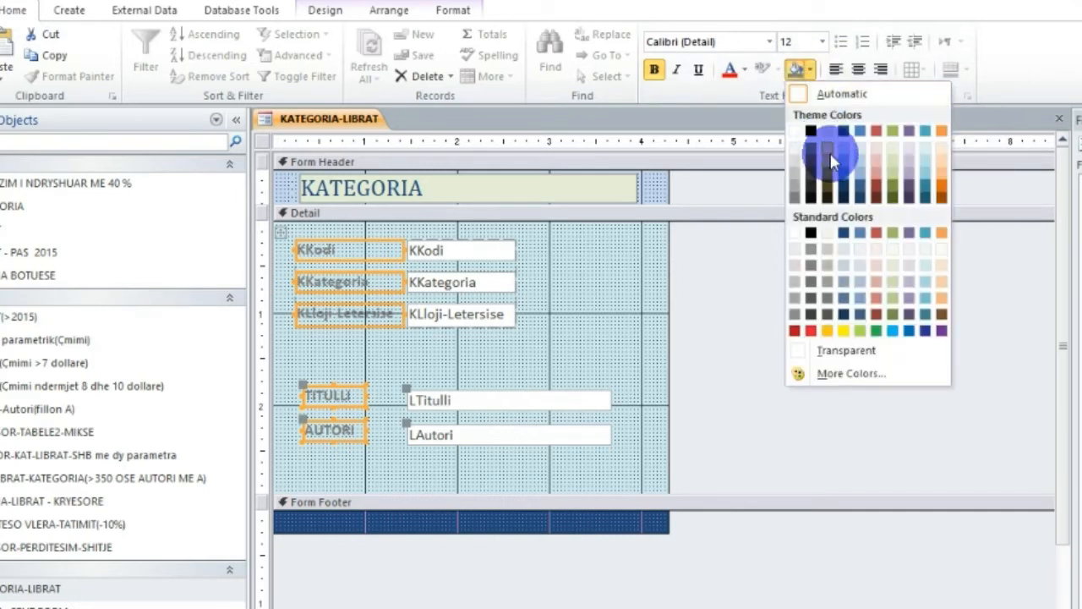
left_click(794, 146)
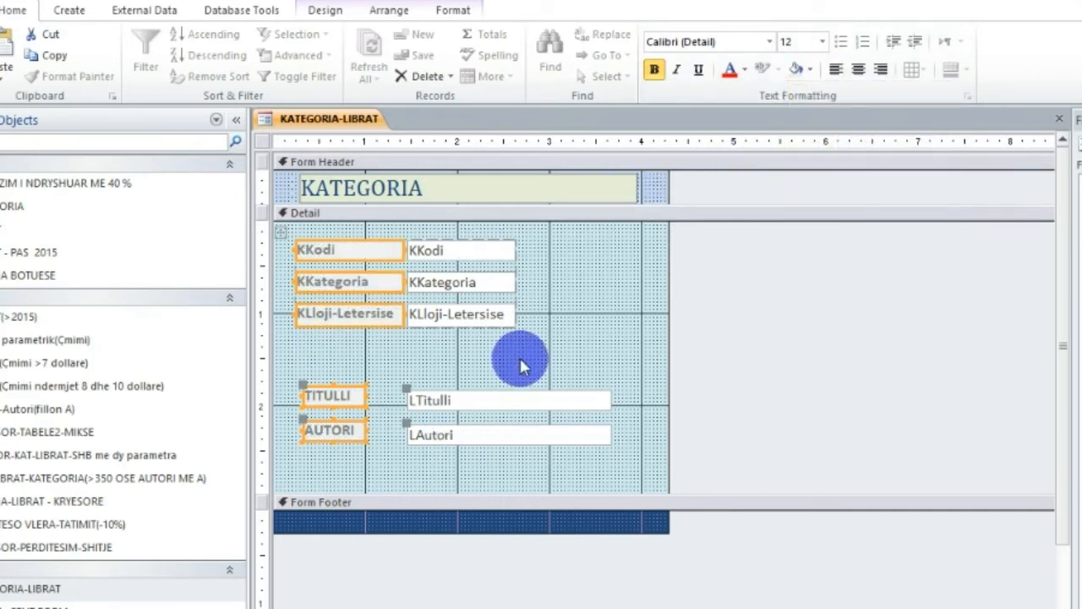
left_click(745, 71)
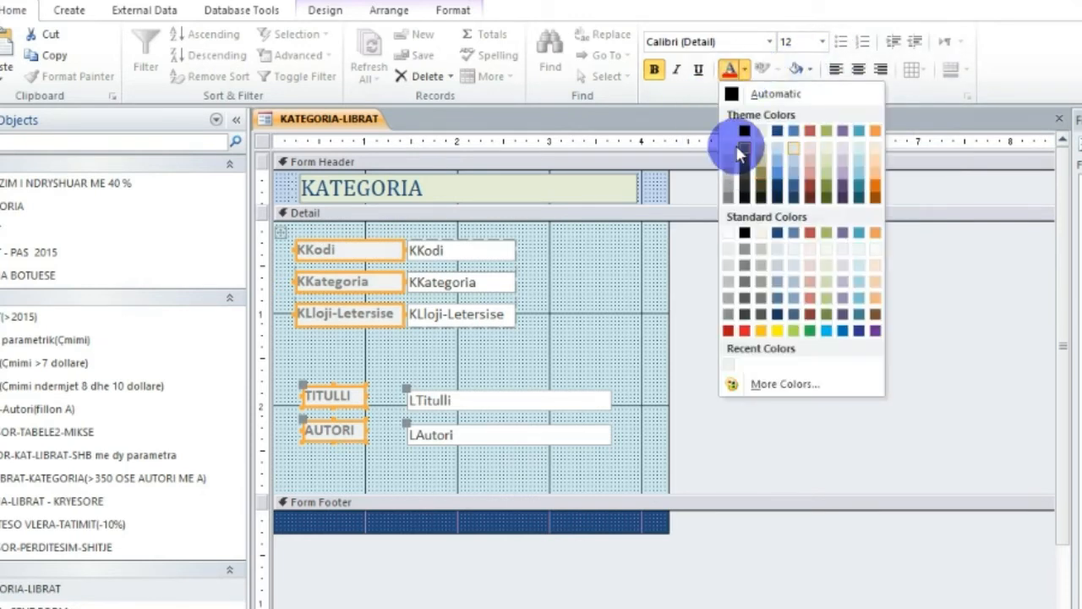
left_click(775, 315)
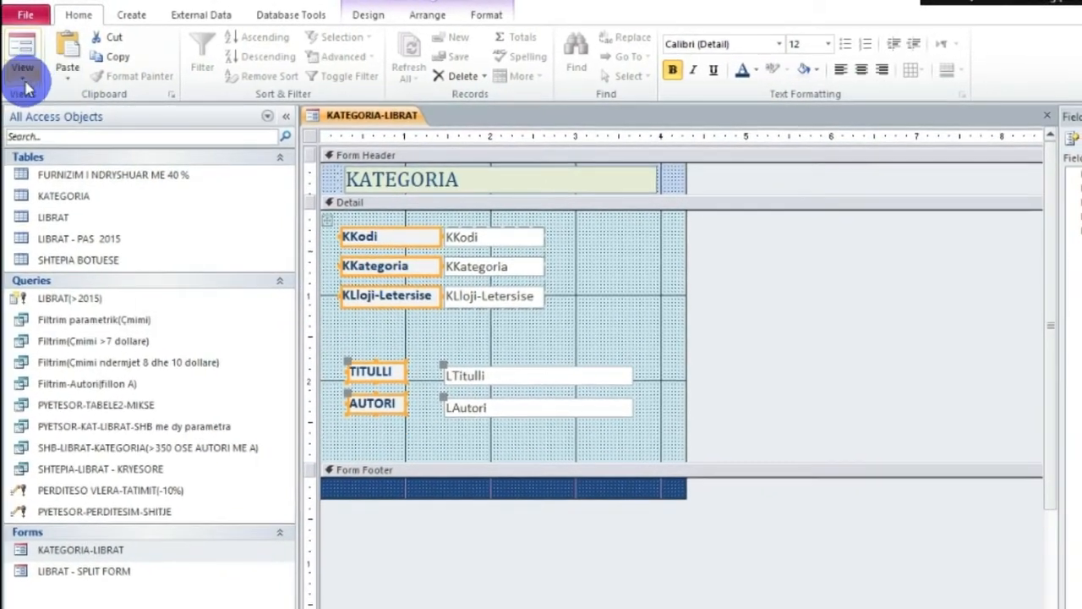
Step: Display the KATEGORIA-LIBRAT form in Form View and close it, saving its design changes
left_click(25, 89)
left_click(68, 106)
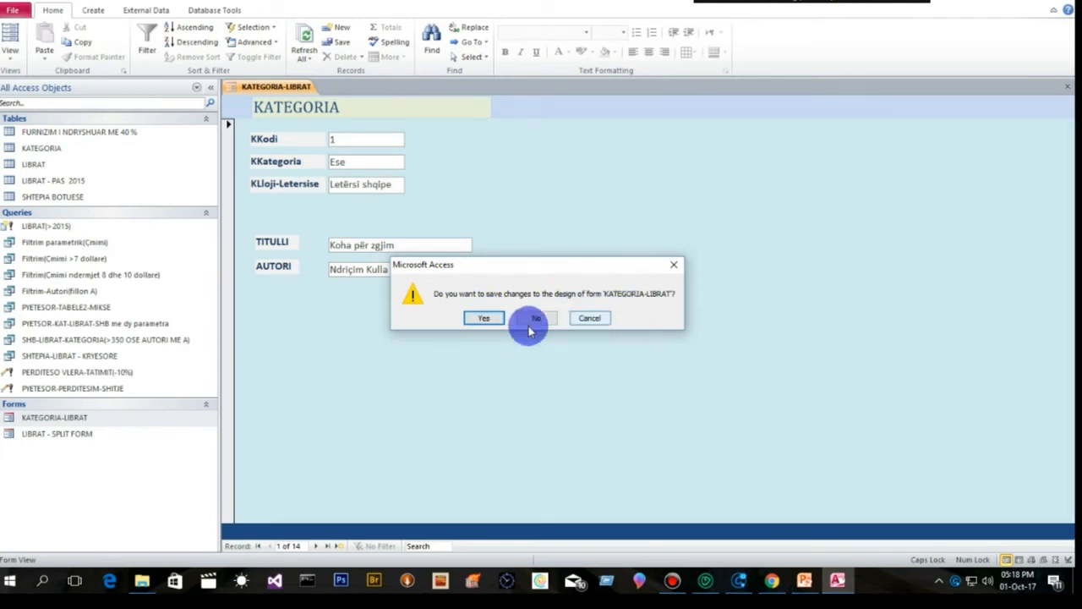
left_click(483, 319)
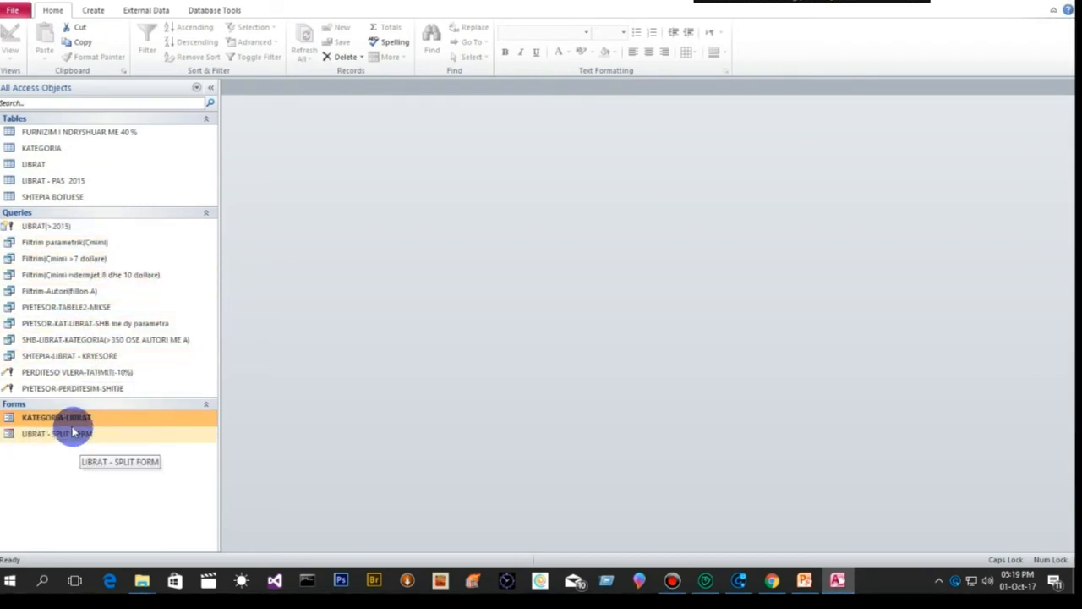
Step: Create a new blank form in the database
left_click(90, 10)
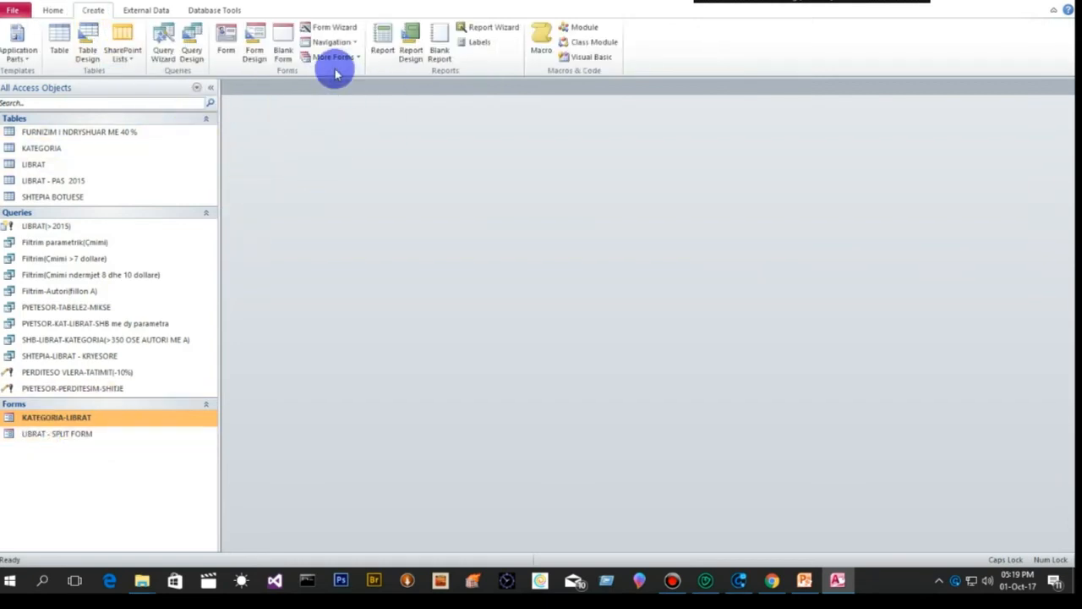
left_click(283, 42)
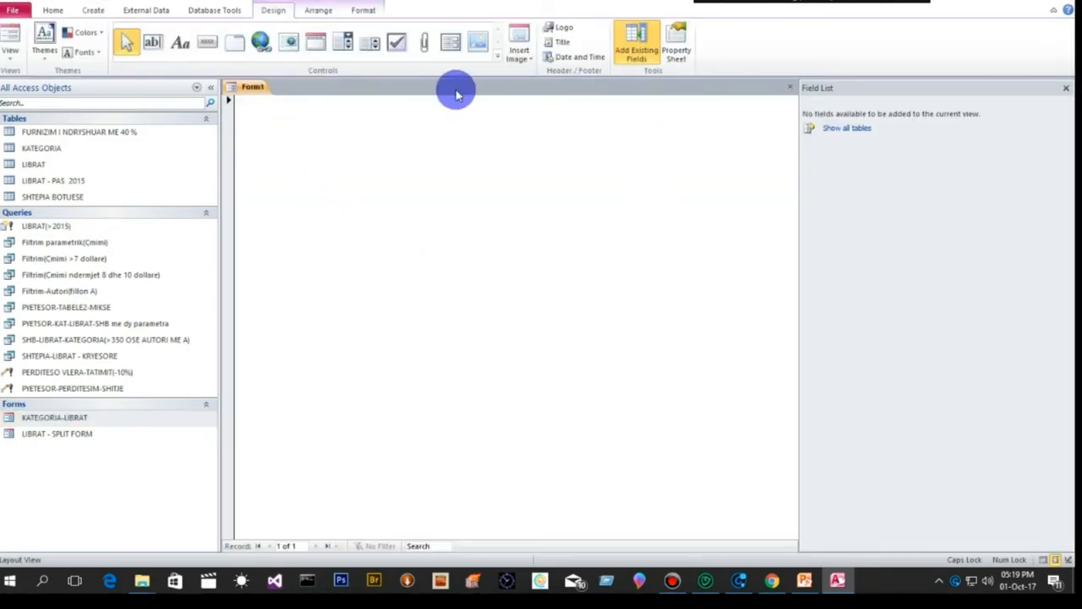
left_click(97, 10)
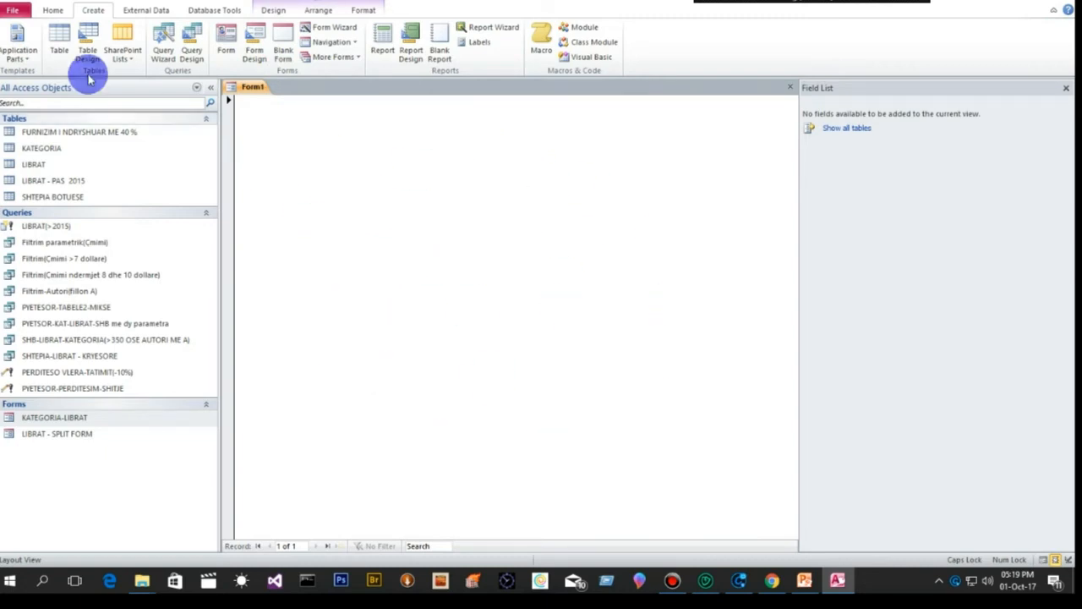
Step: Switch the blank form to Design View and close it without saving
left_click(49, 11)
left_click(21, 59)
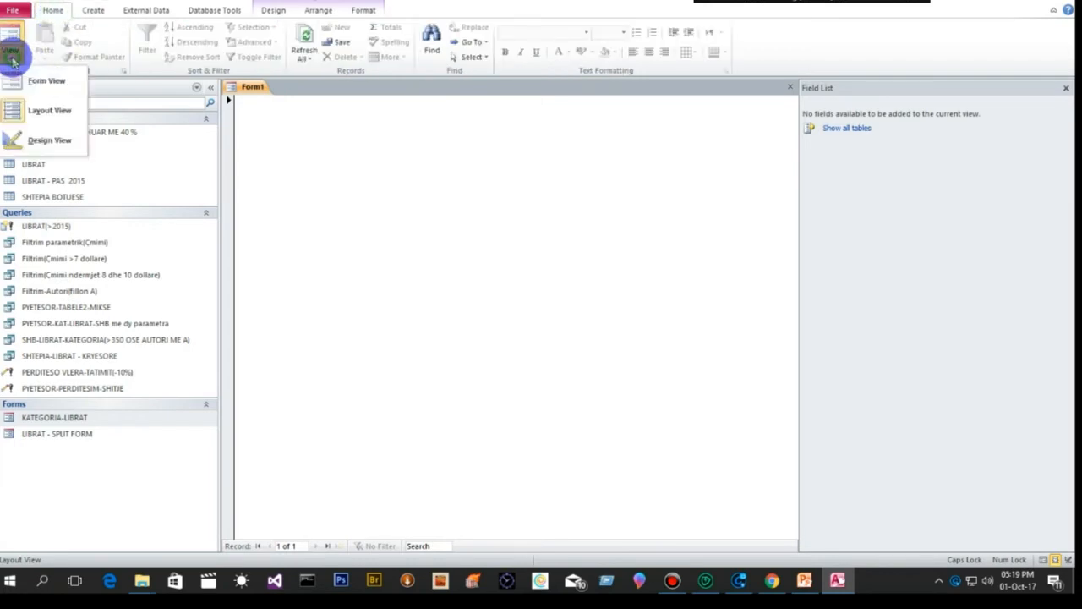
left_click(39, 138)
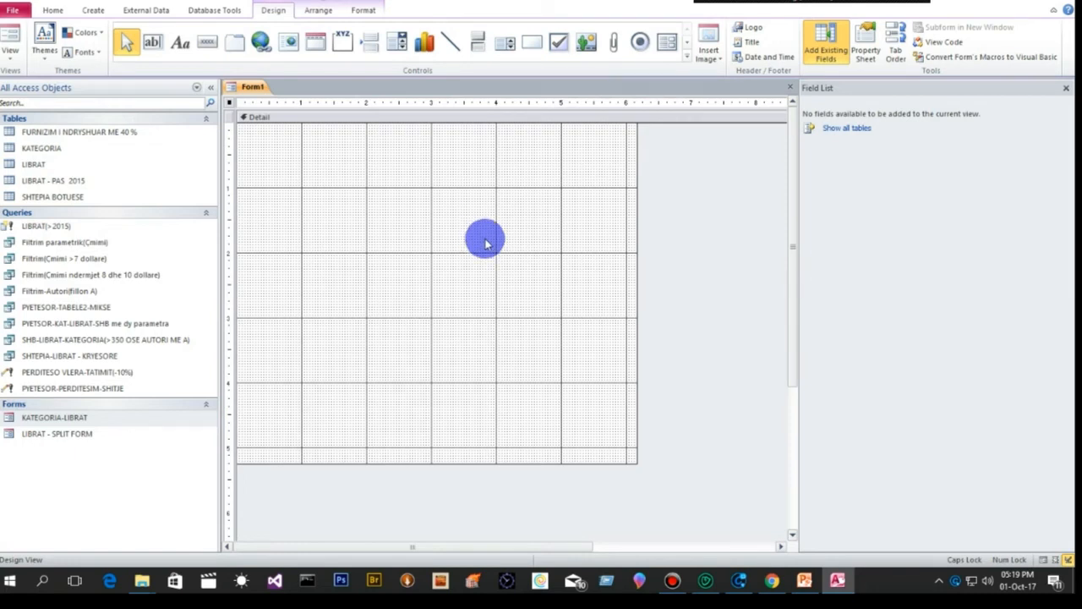
left_click(12, 59)
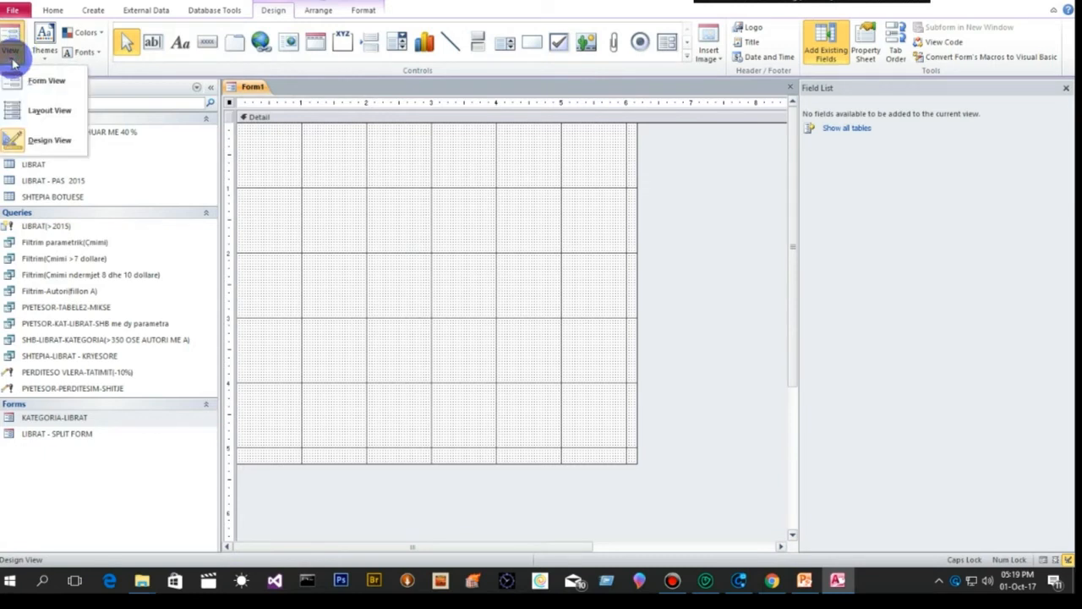
left_click(160, 9)
left_click(92, 10)
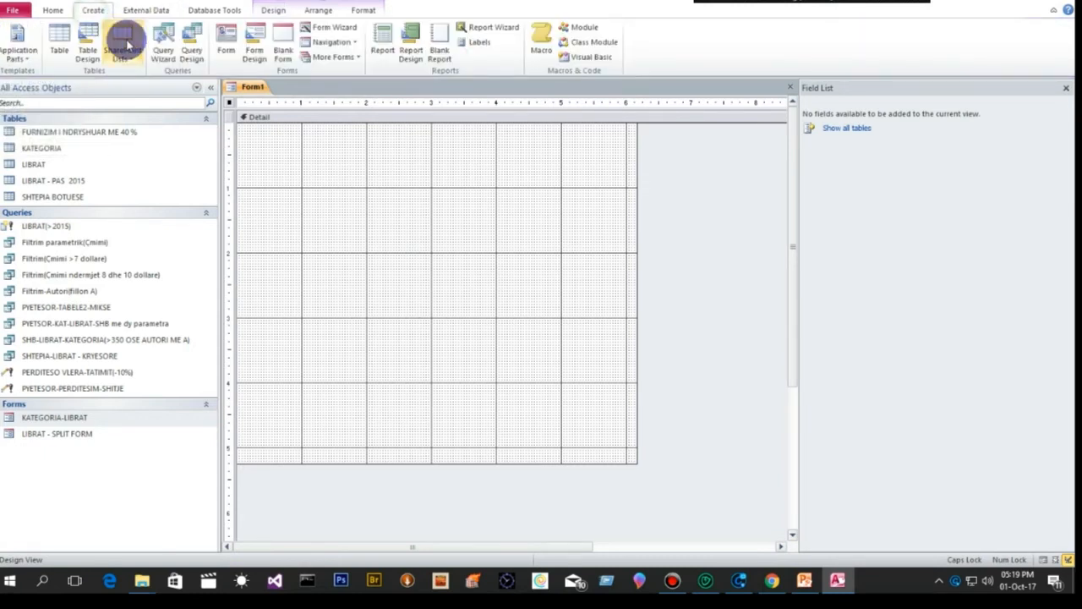
left_click(263, 36)
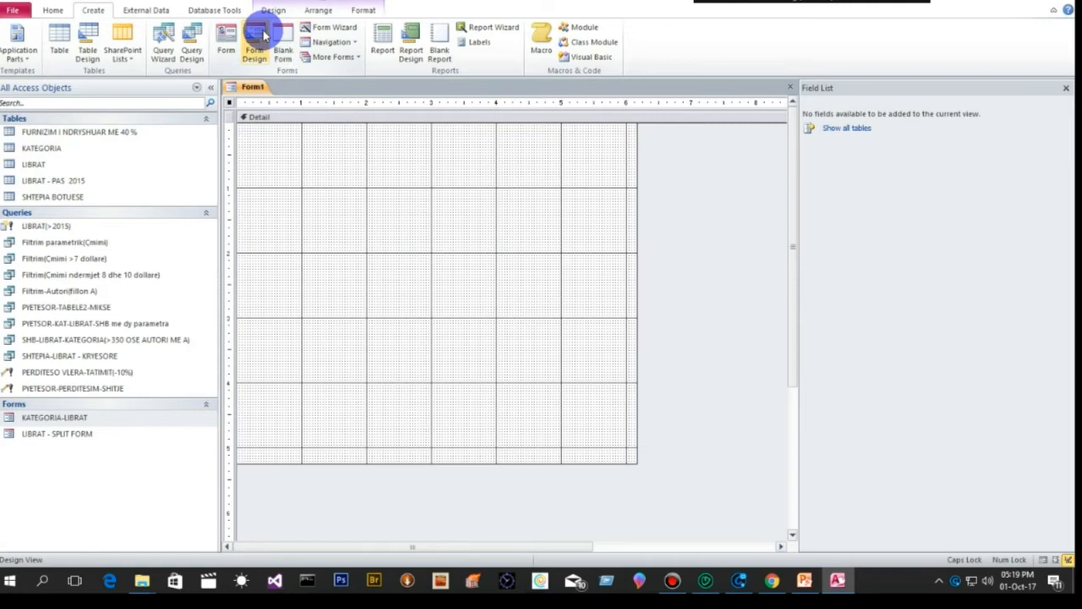
left_click(791, 88)
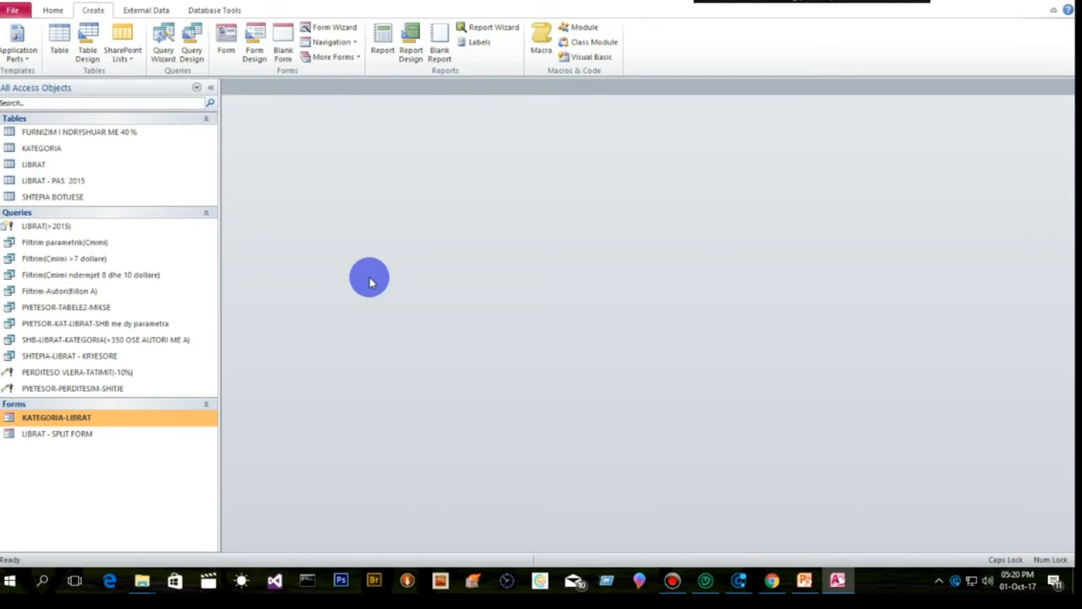
Step: Start the Form Wizard and choose the KATEGORIA table as the field source
left_click(327, 28)
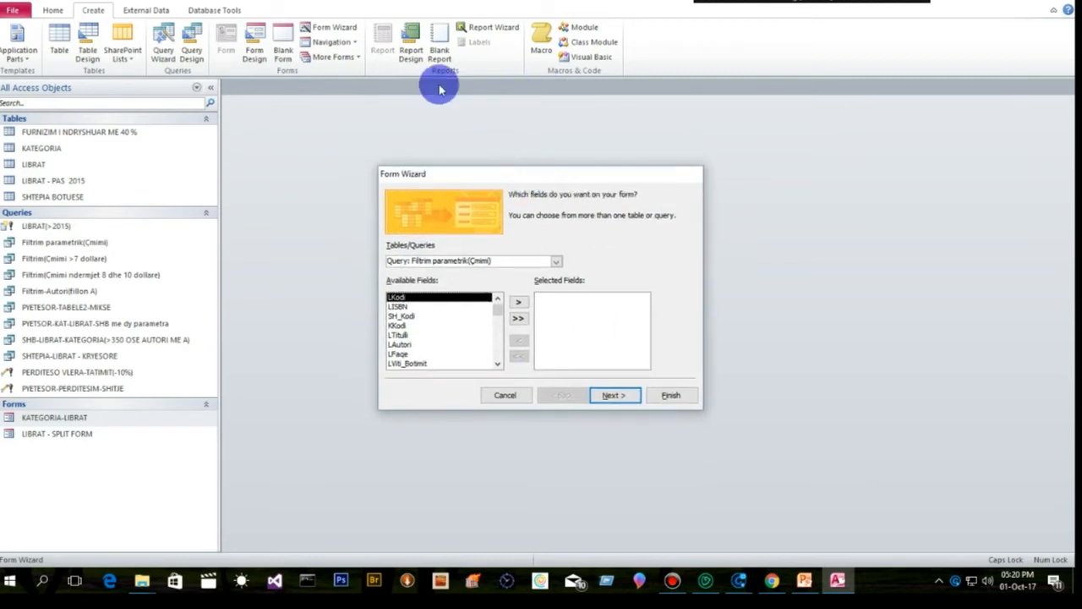
left_click_drag(502, 174, 497, 153)
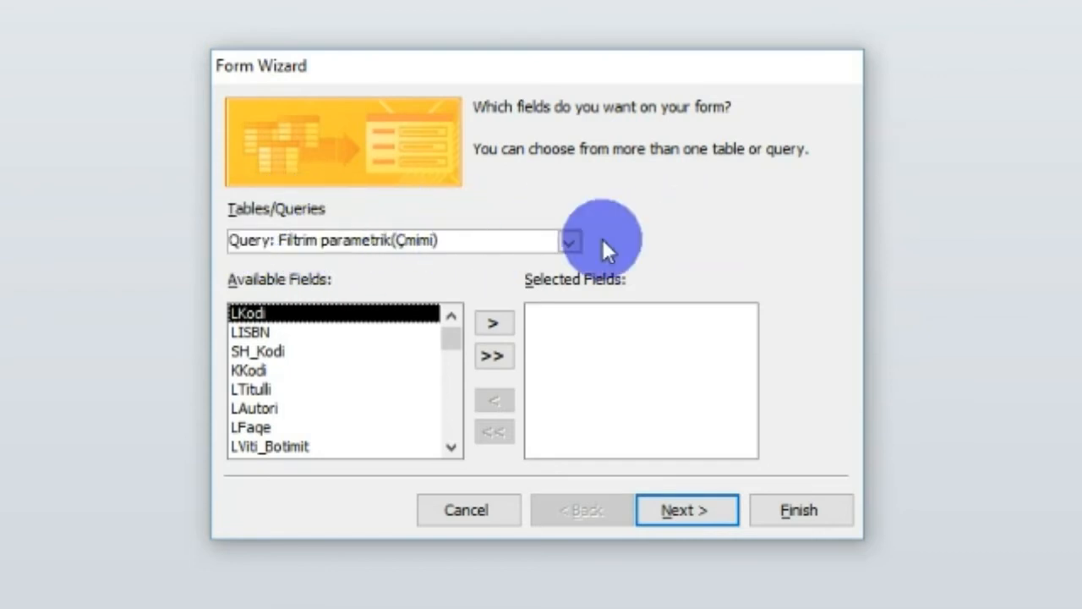
left_click(569, 243)
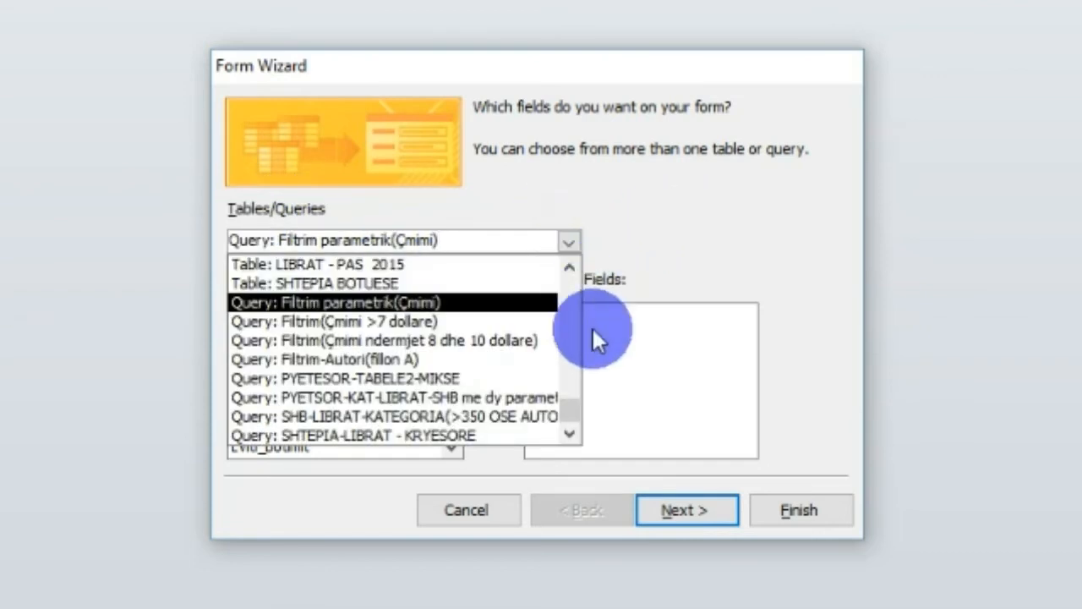
left_click_drag(575, 406, 575, 437)
left_click(570, 246)
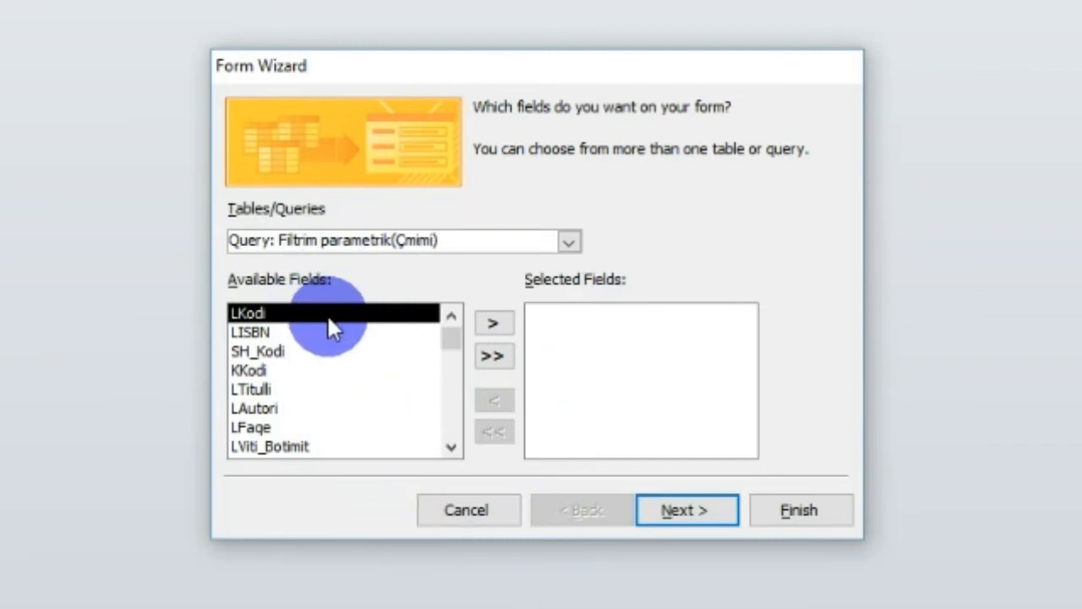
left_click(569, 241)
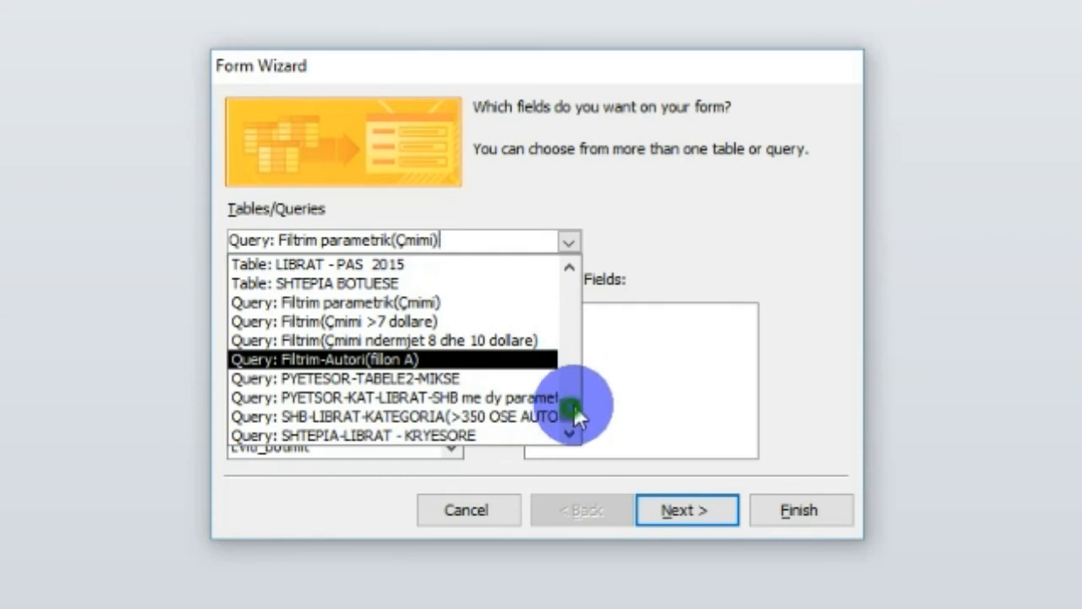
left_click_drag(574, 405, 598, 273)
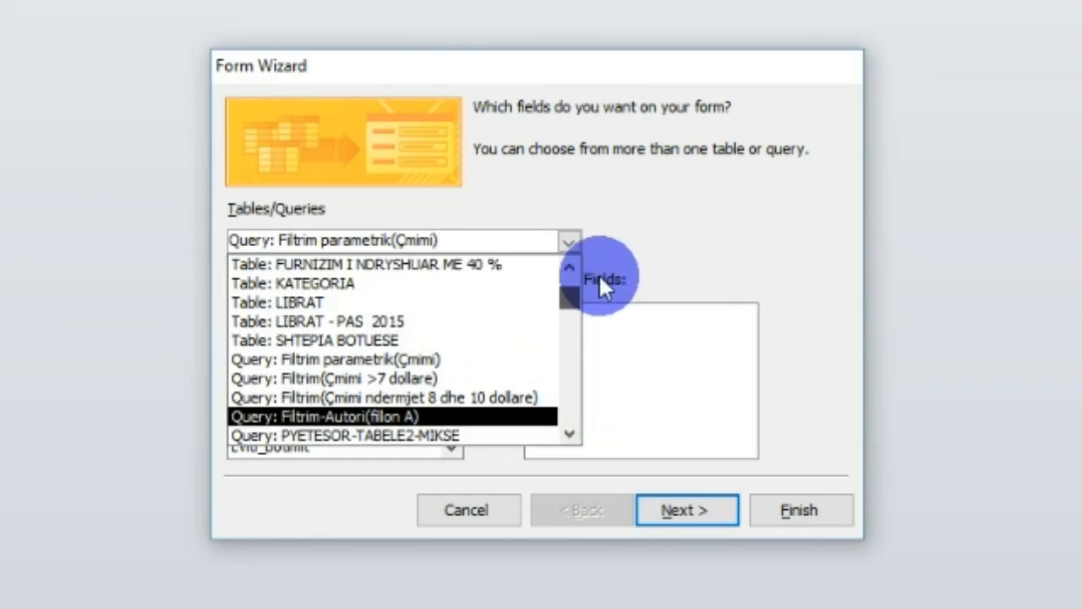
left_click(330, 284)
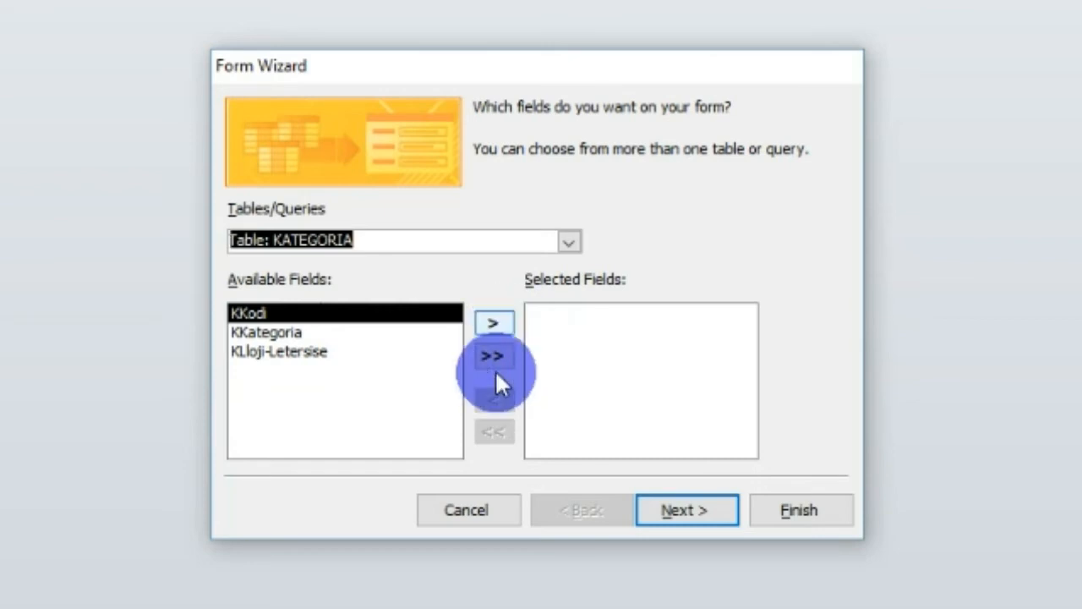
Step: Try adding the KATEGORIA fields one by one and all at once, clearing the selected fields each time
left_click(493, 322)
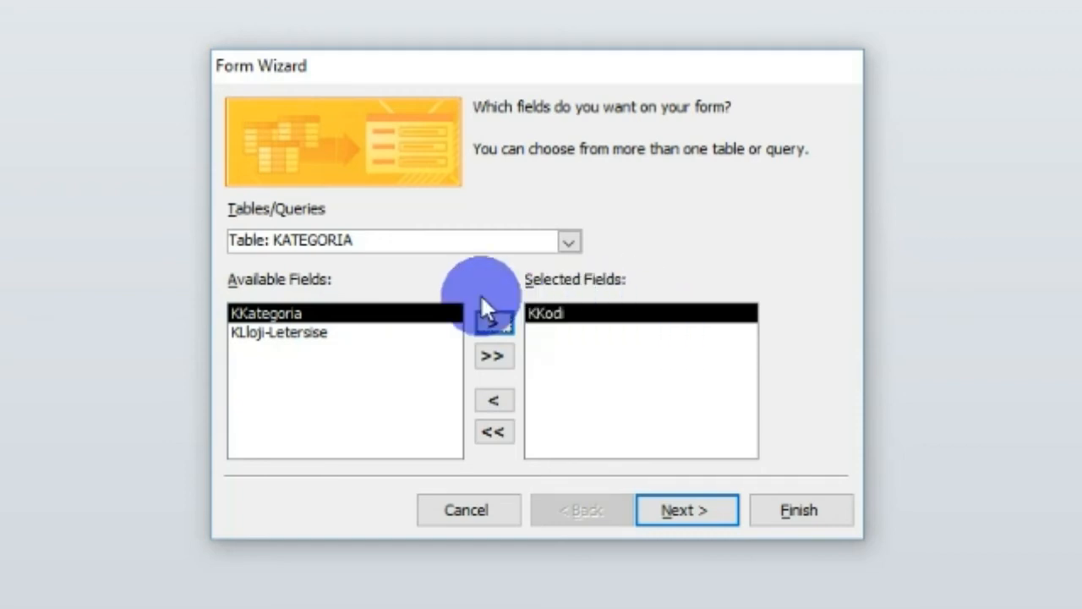
left_click(254, 332)
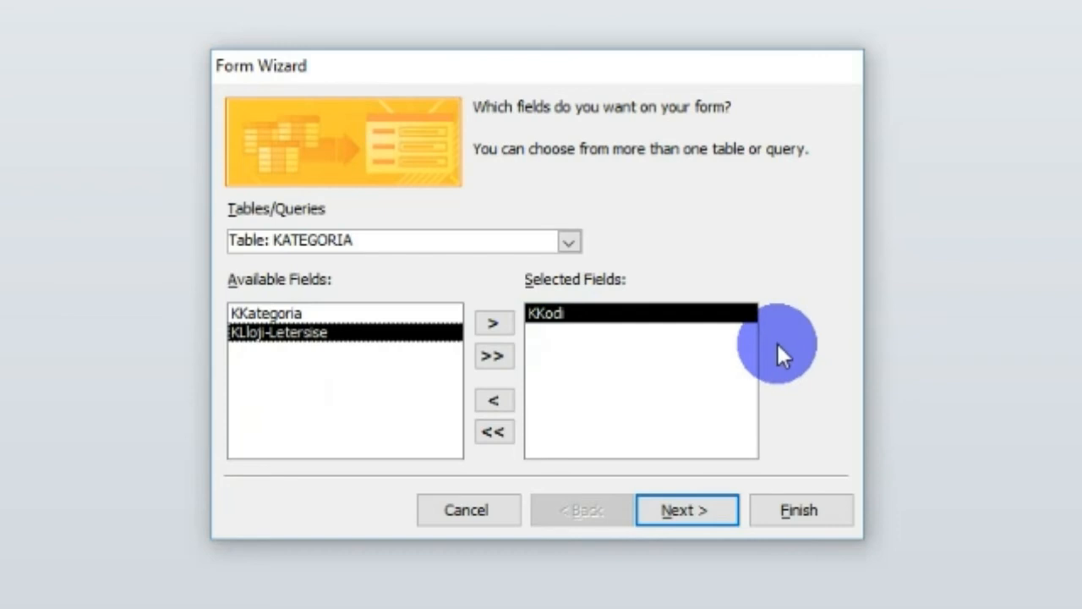
left_click(240, 312)
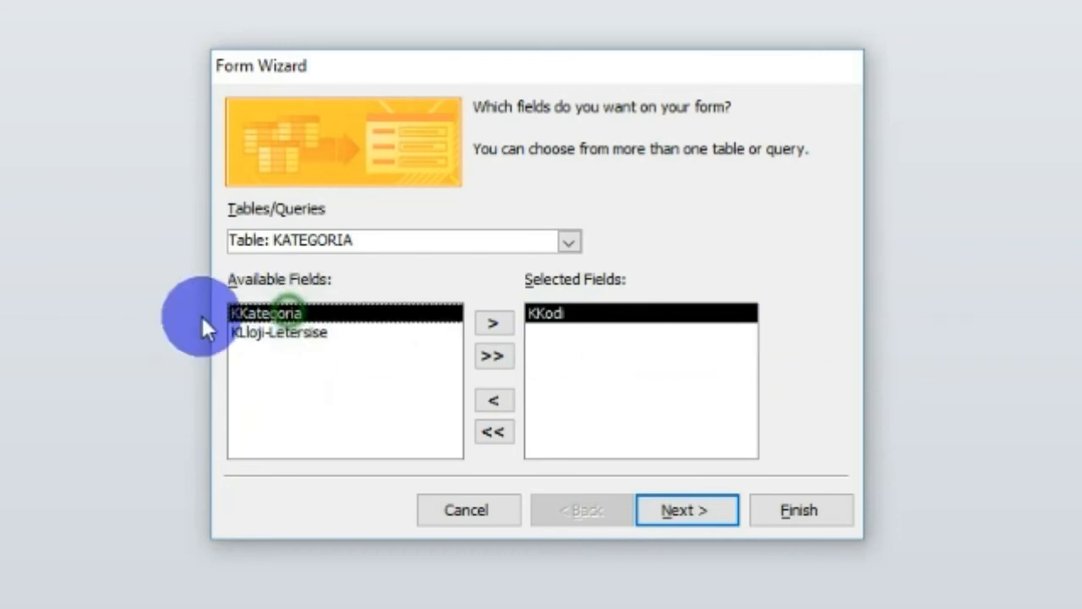
left_click(496, 322)
left_click(493, 323)
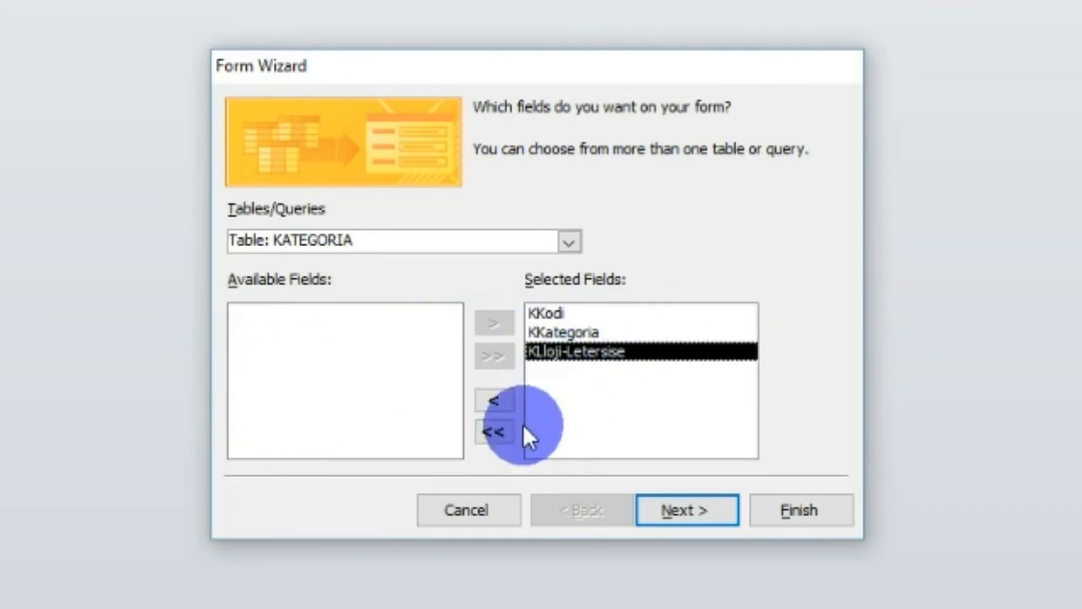
left_click(493, 431)
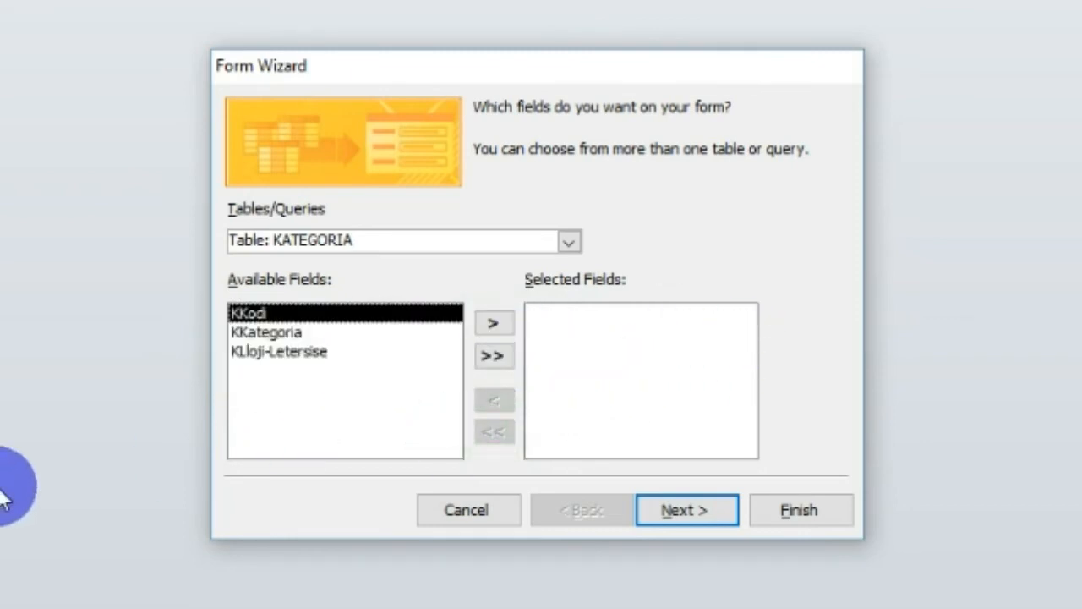
left_click(491, 356)
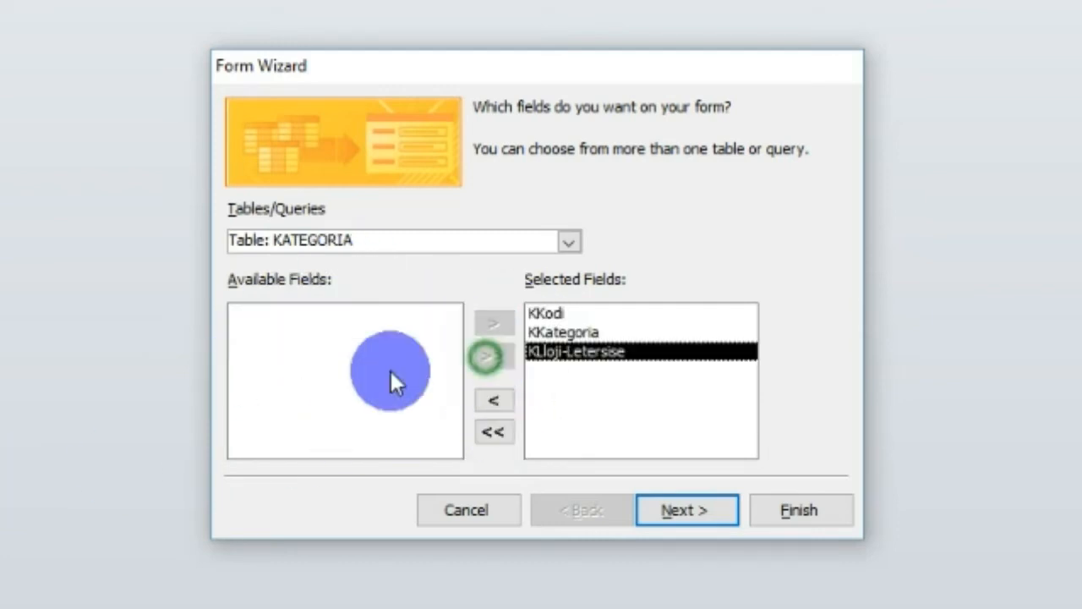
left_click(495, 432)
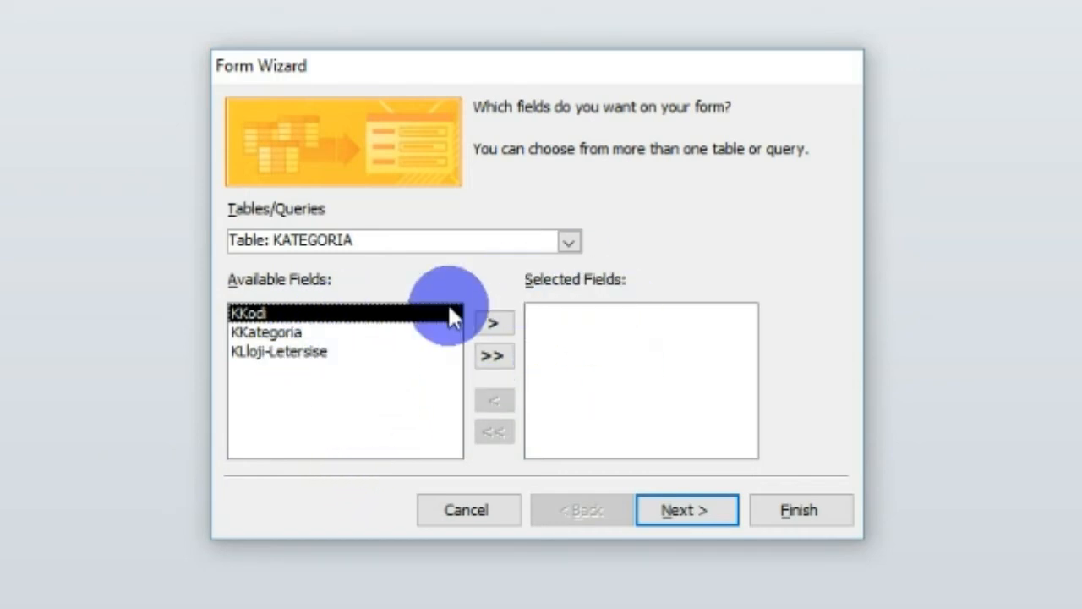
Step: Add all KATEGORIA fields plus LTitulli and LAutori from the LIBRAT table to the form's selected fields
left_click(497, 355)
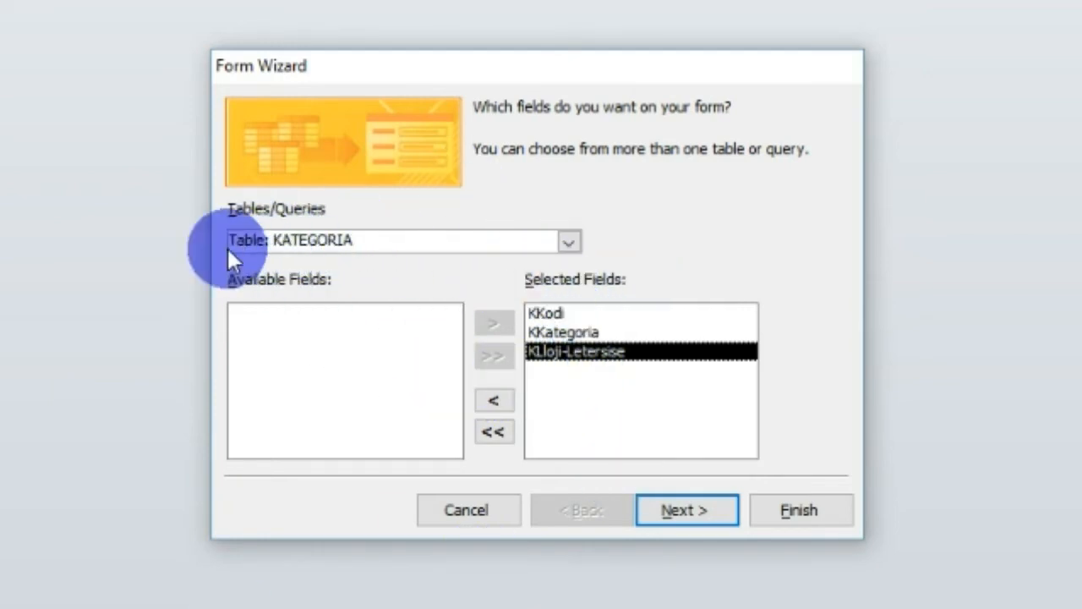
left_click(569, 245)
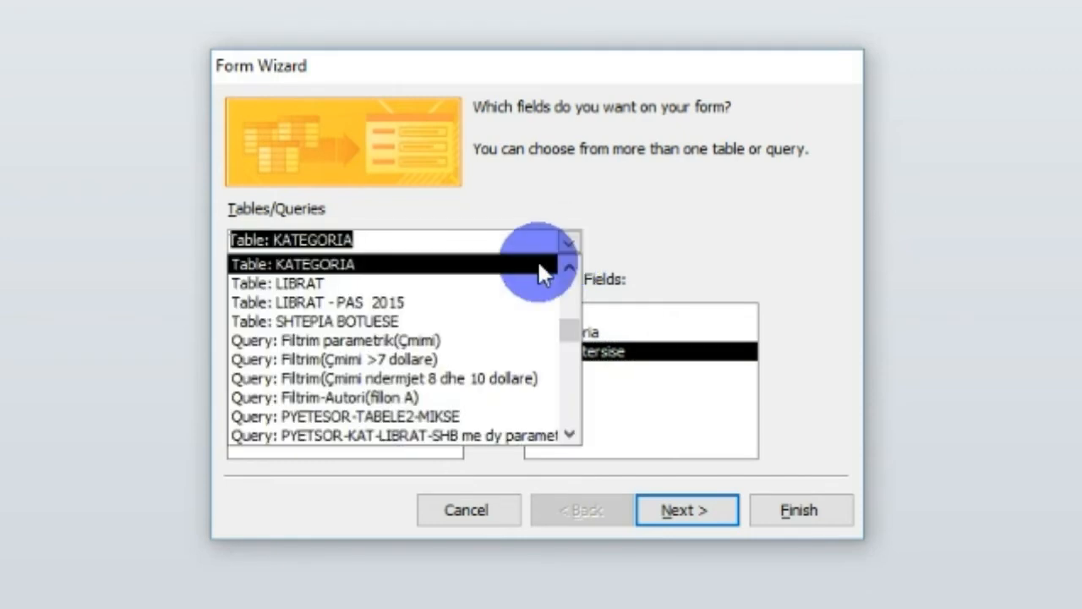
left_click(303, 282)
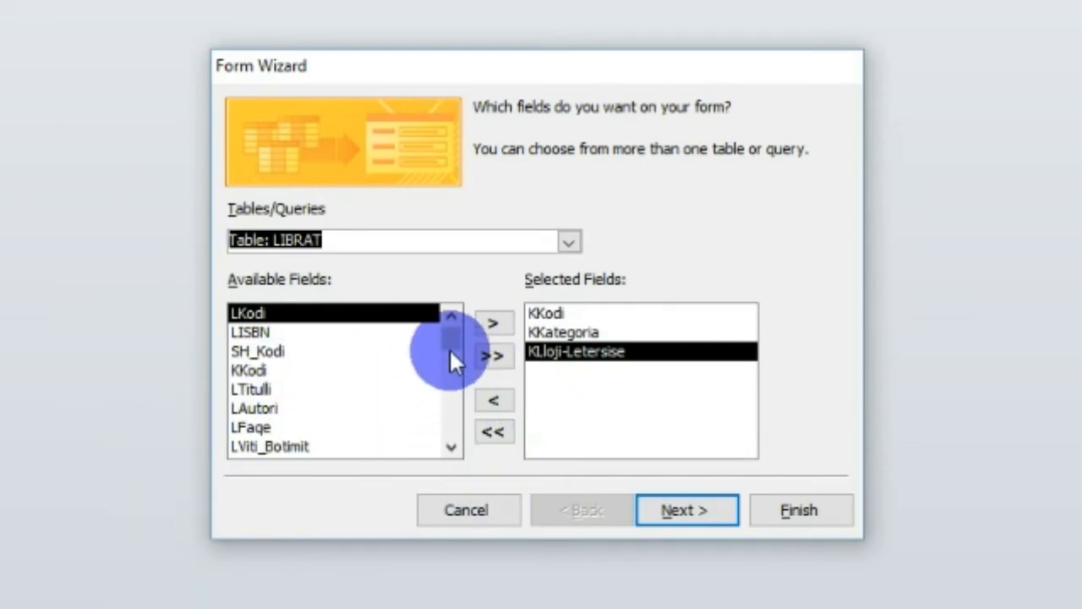
mouse_move(453, 329)
left_mouse_down()
mouse_move(453, 343)
mouse_move(453, 327)
left_mouse_up()
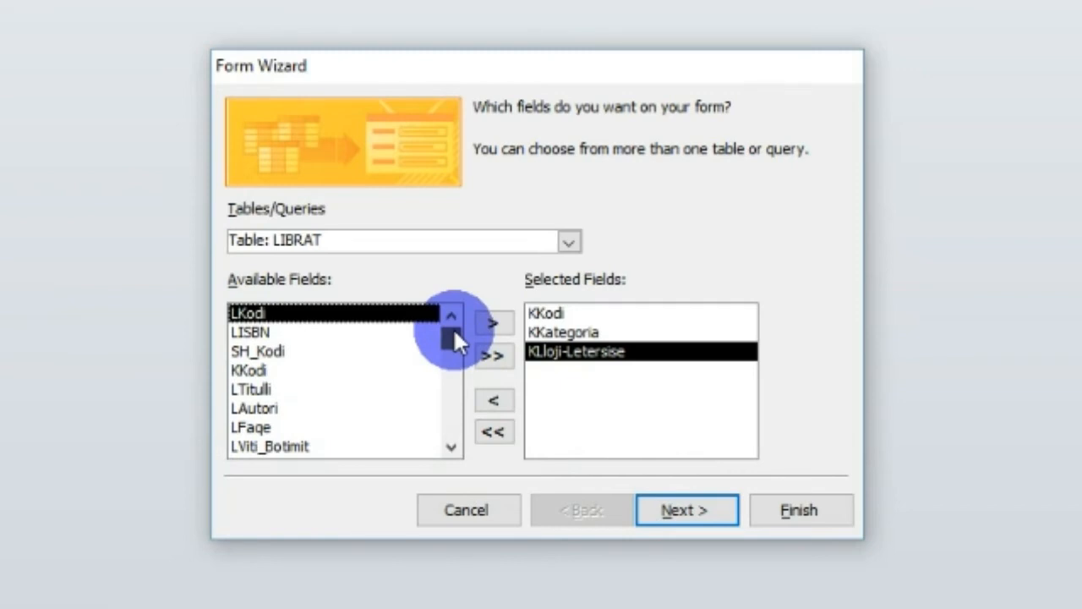
left_click(239, 390)
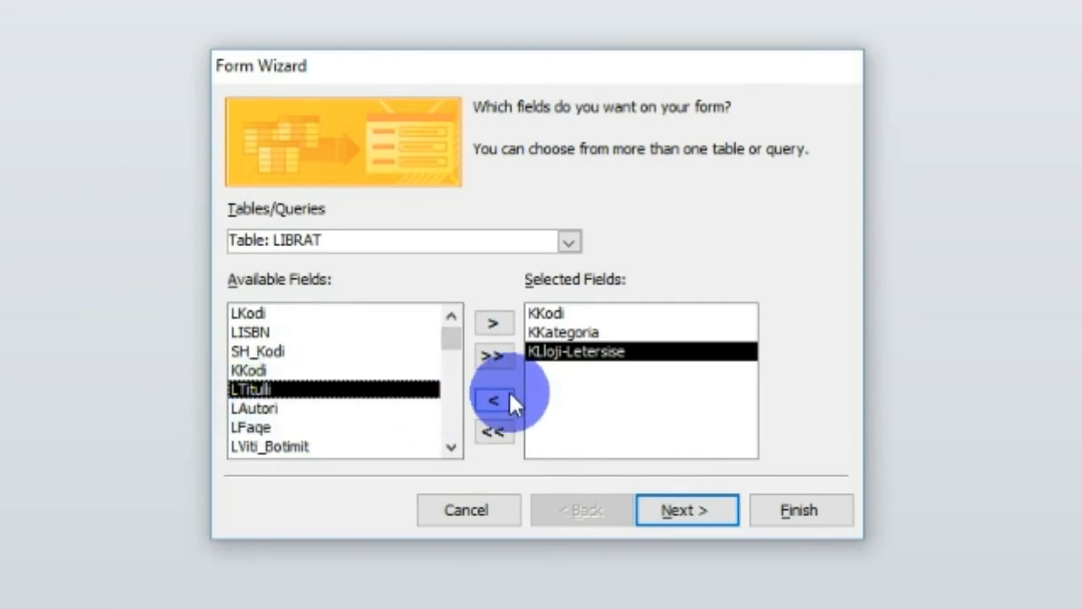
left_click(493, 321)
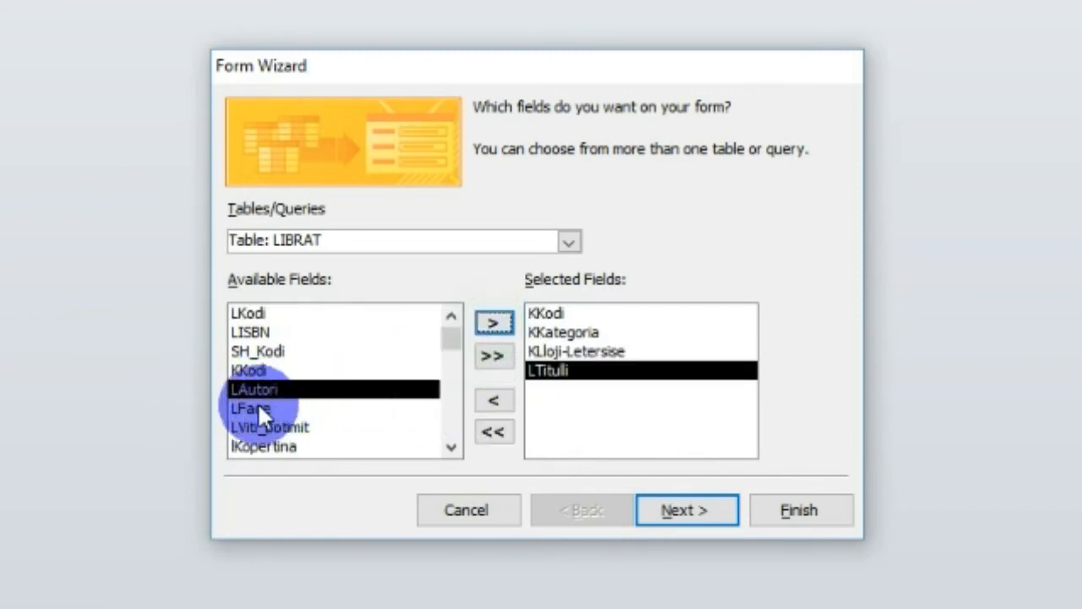
left_click(491, 321)
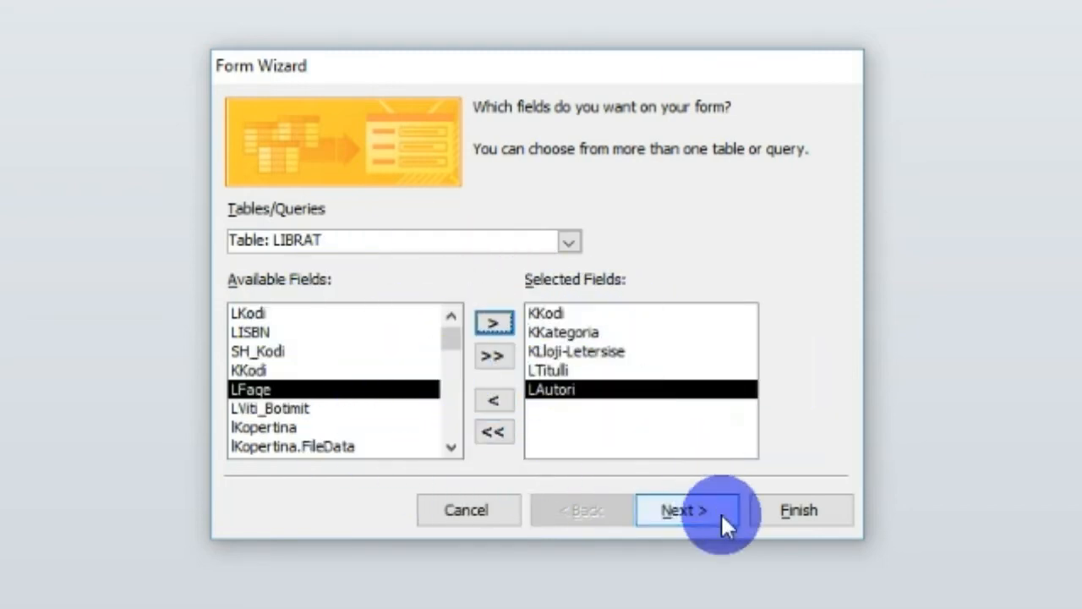
Step: Set the data to be viewed by KATEGORIA as a form with subform, accepting the Datasheet subform layout
left_click(698, 514)
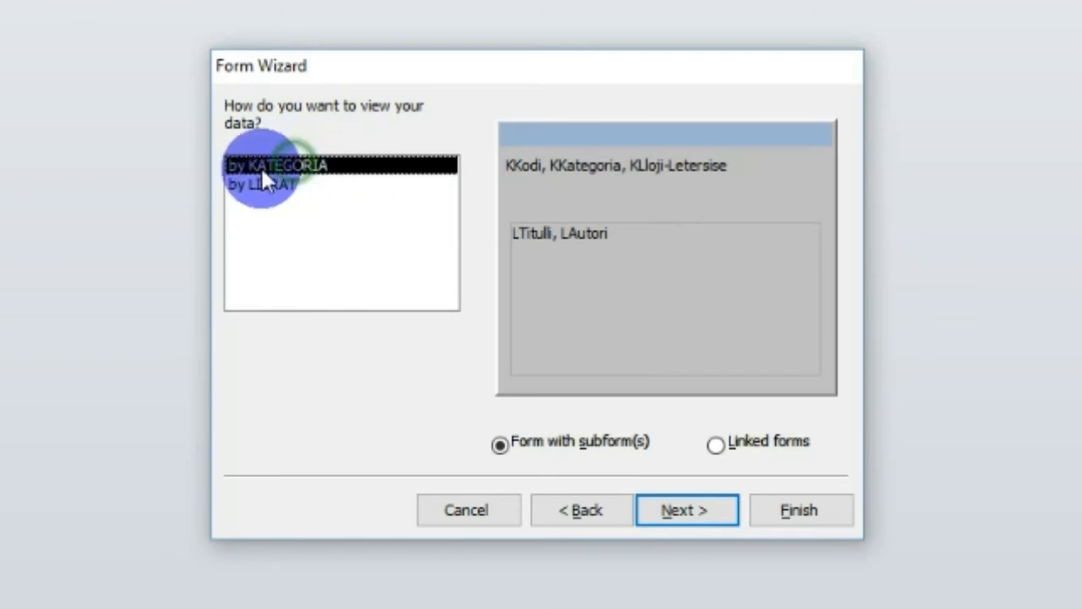
left_click(281, 187)
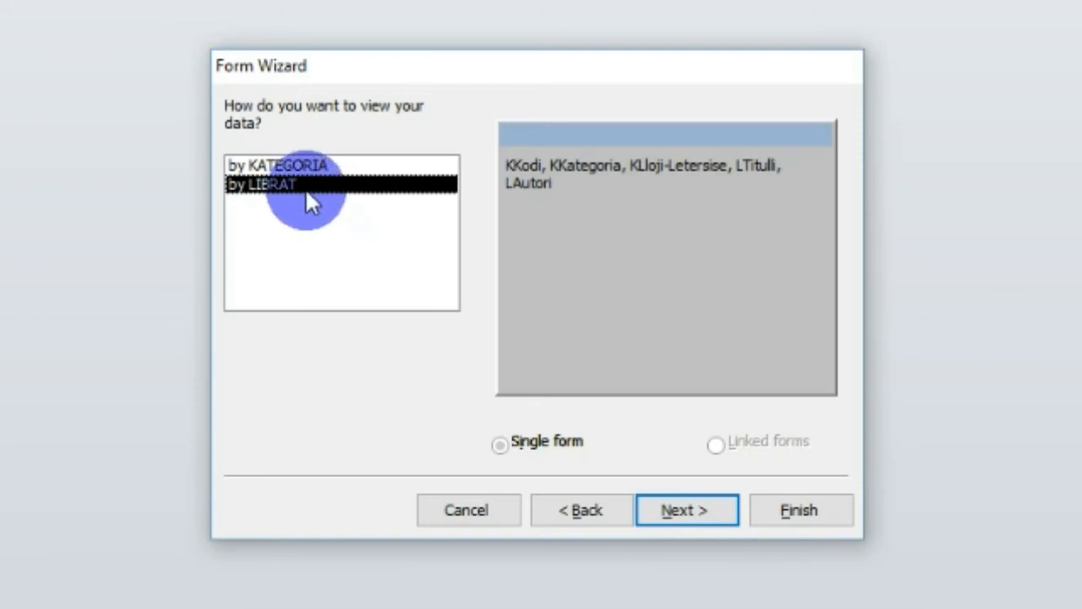
left_click(264, 162)
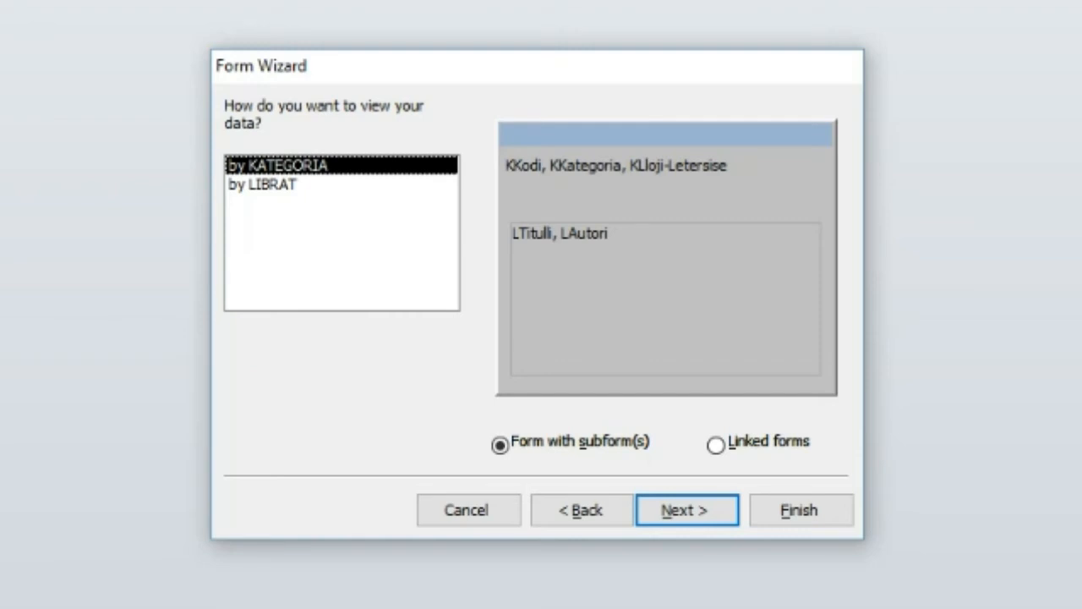
left_click(676, 511)
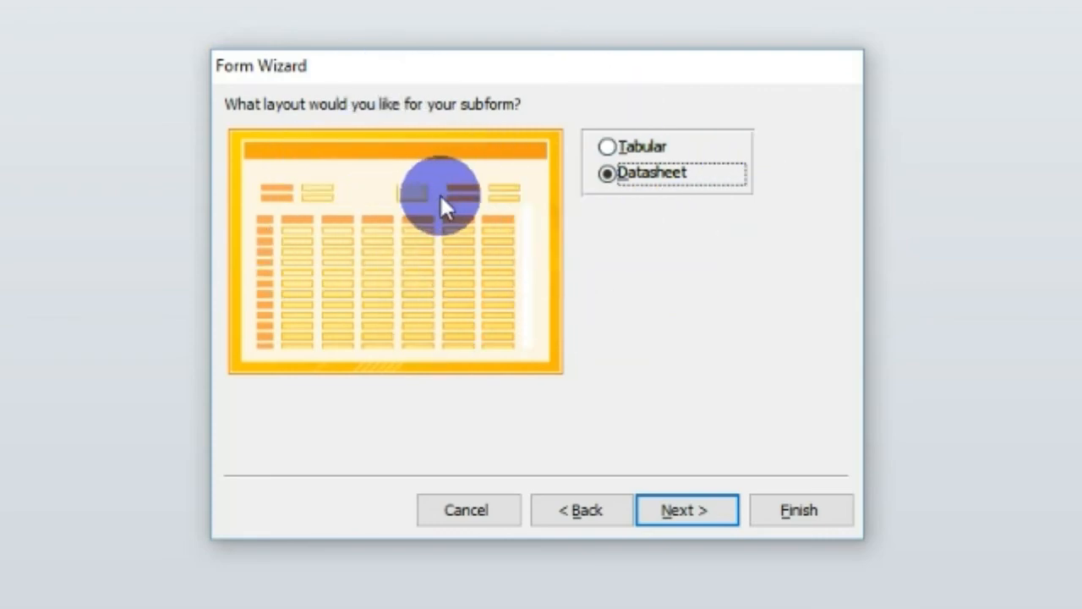
left_click(686, 511)
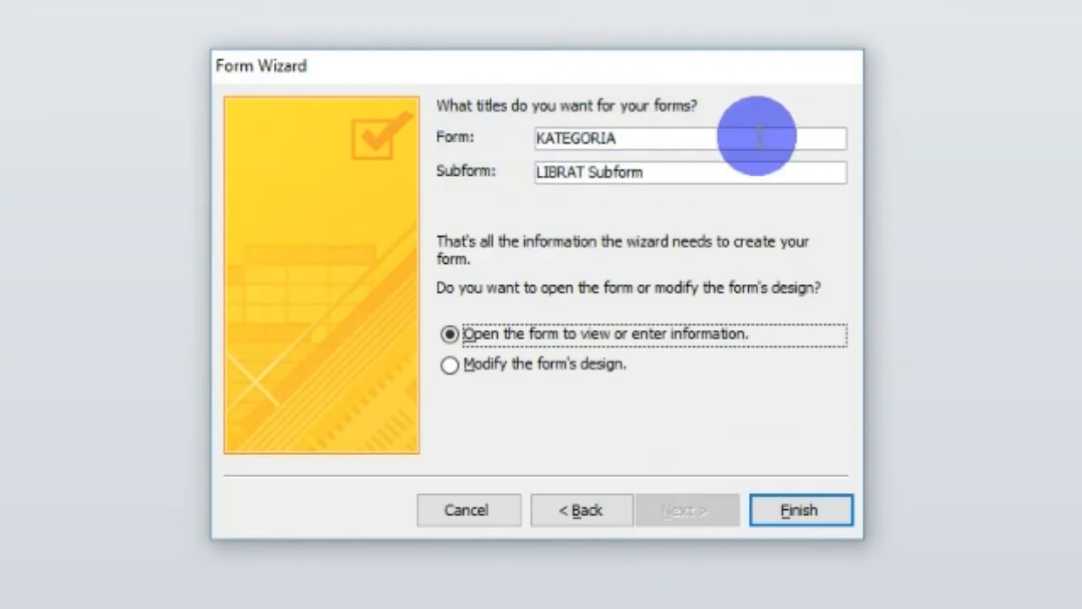
Step: Shorten the subform title to LIBRAT, keeping KATEGORIA as the main form title
left_click(623, 139)
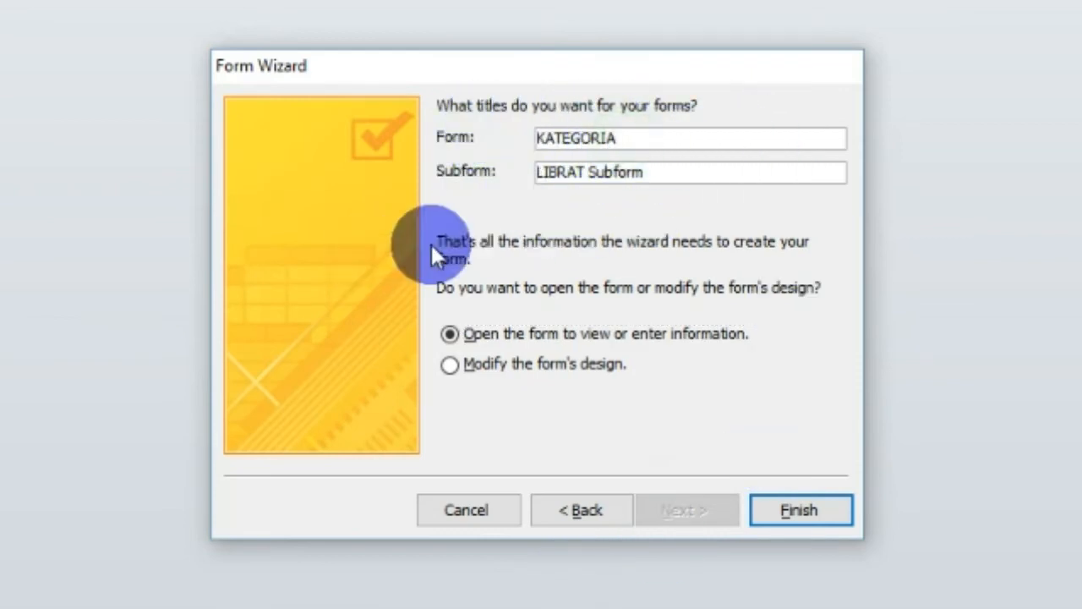
left_click_drag(681, 174, 585, 165)
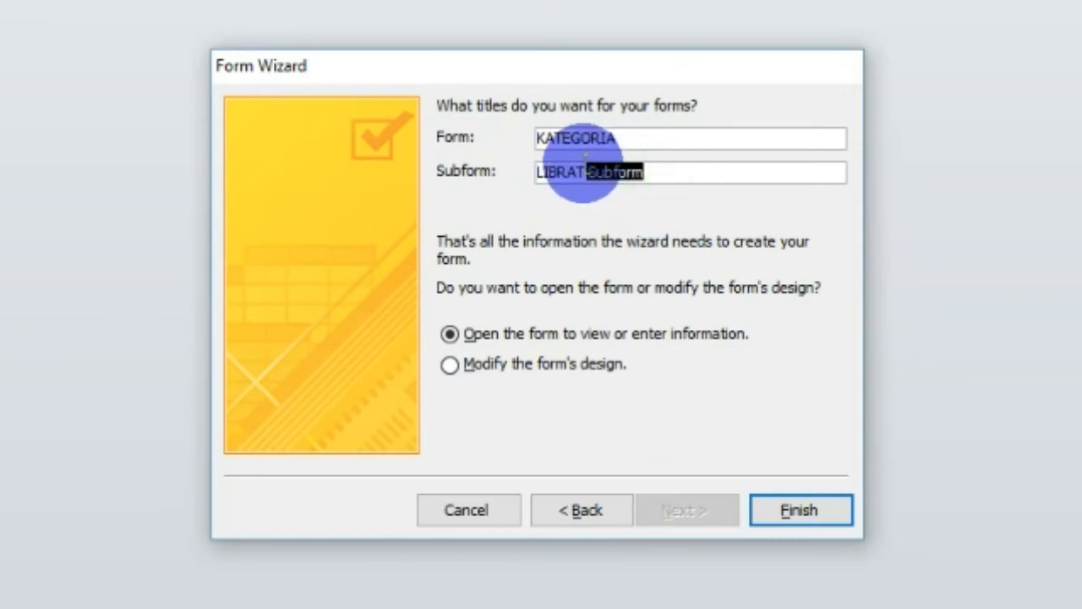
key("BackSpace")
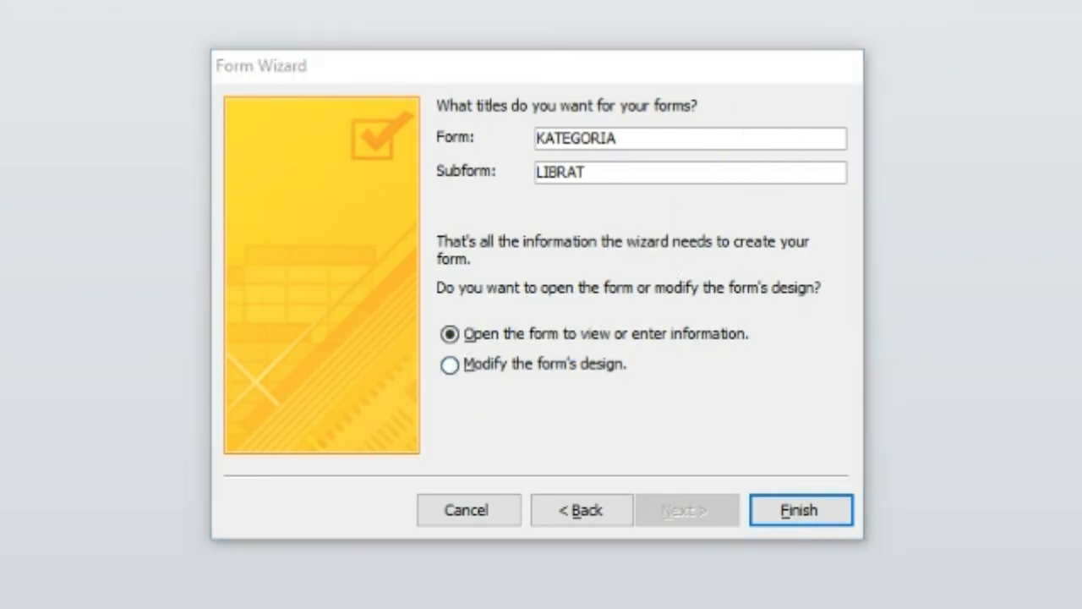
Step: Finish the wizard to modify the form's design and expand the Form Footer section to about 0.5 inch high
left_click(451, 364)
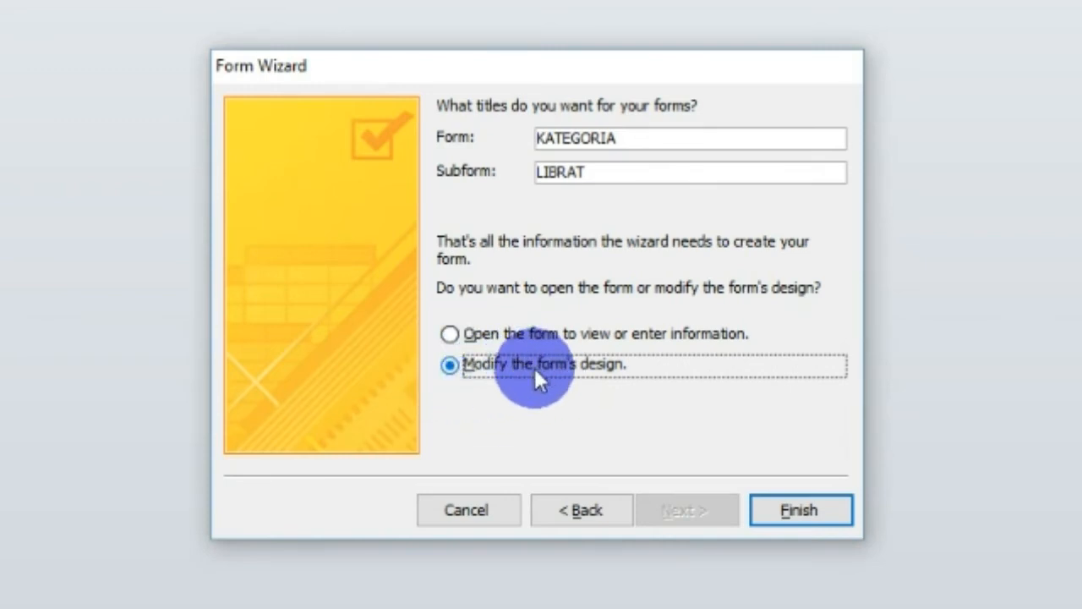
left_click(799, 509)
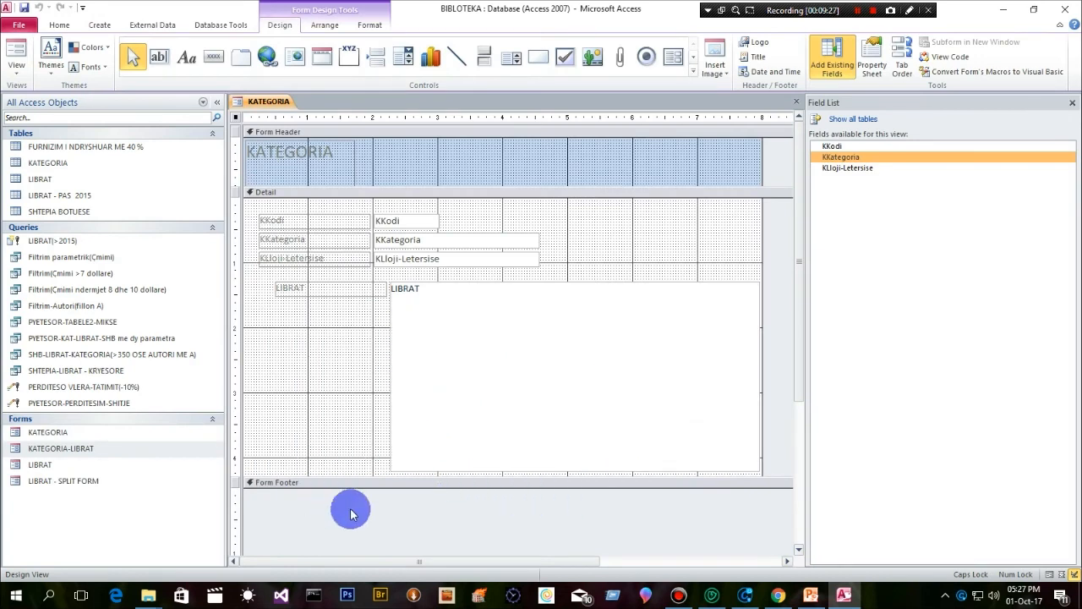
left_click_drag(269, 484, 274, 533)
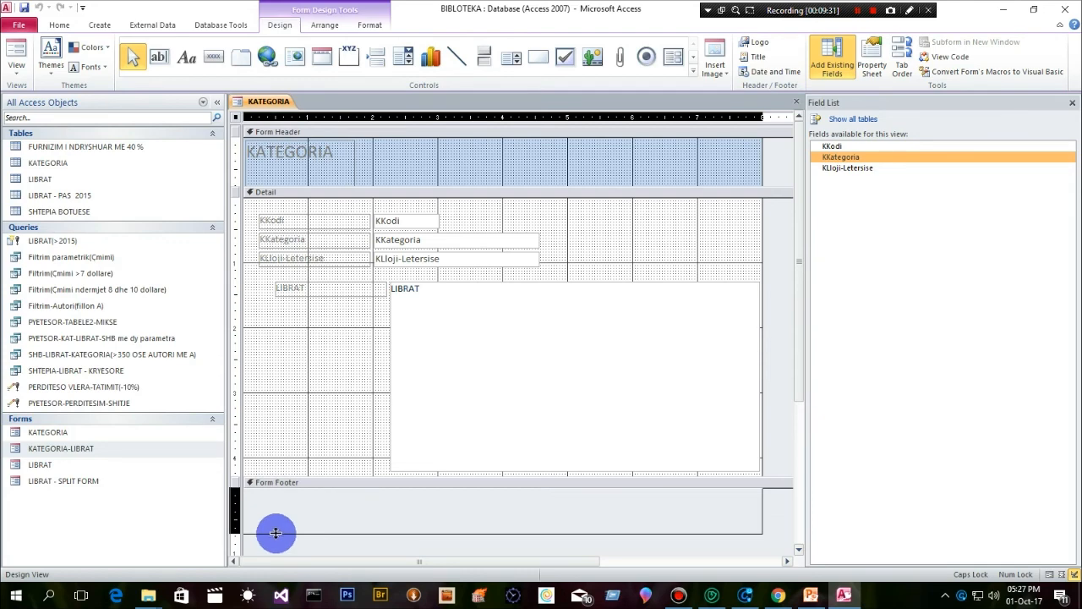
left_click_drag(275, 533, 277, 532)
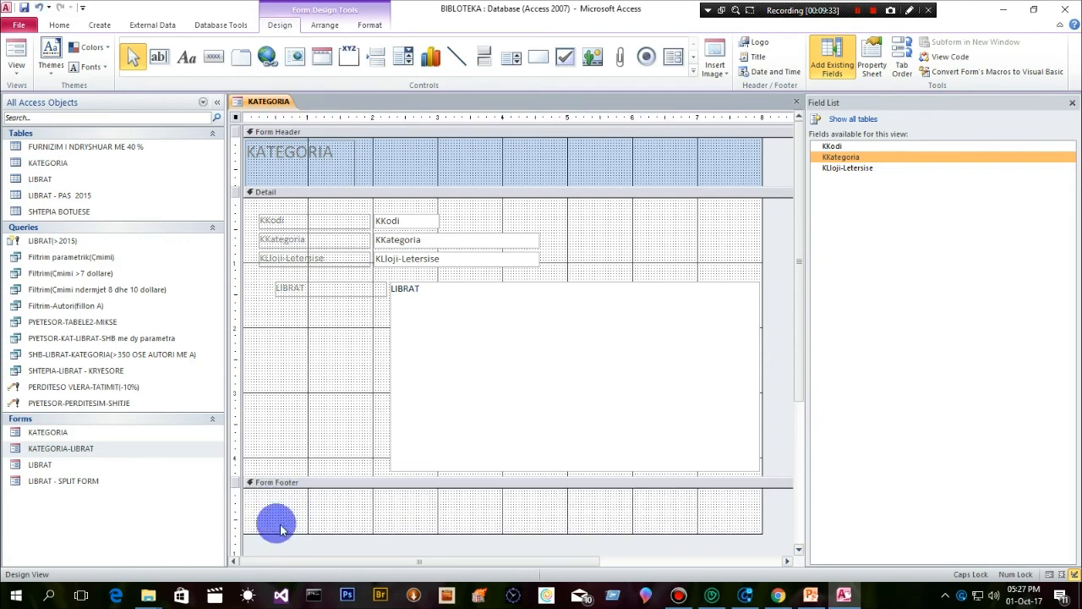
left_click_drag(302, 531, 300, 521)
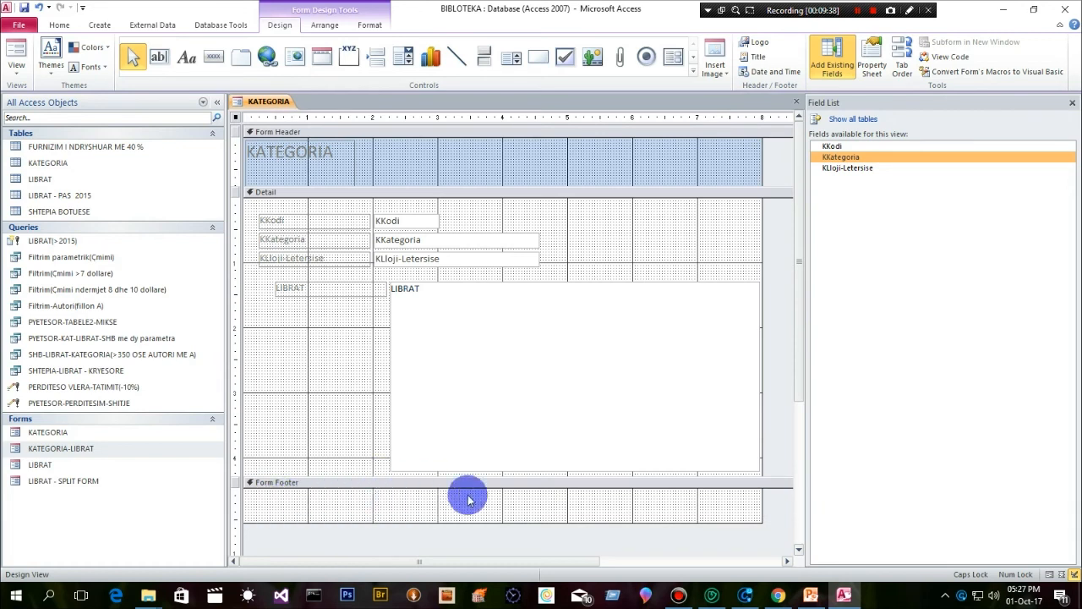
Step: Resize the KATEGORIA title label in the form header to about 3.8 inches wide and 0.5 inch high
left_click(322, 164)
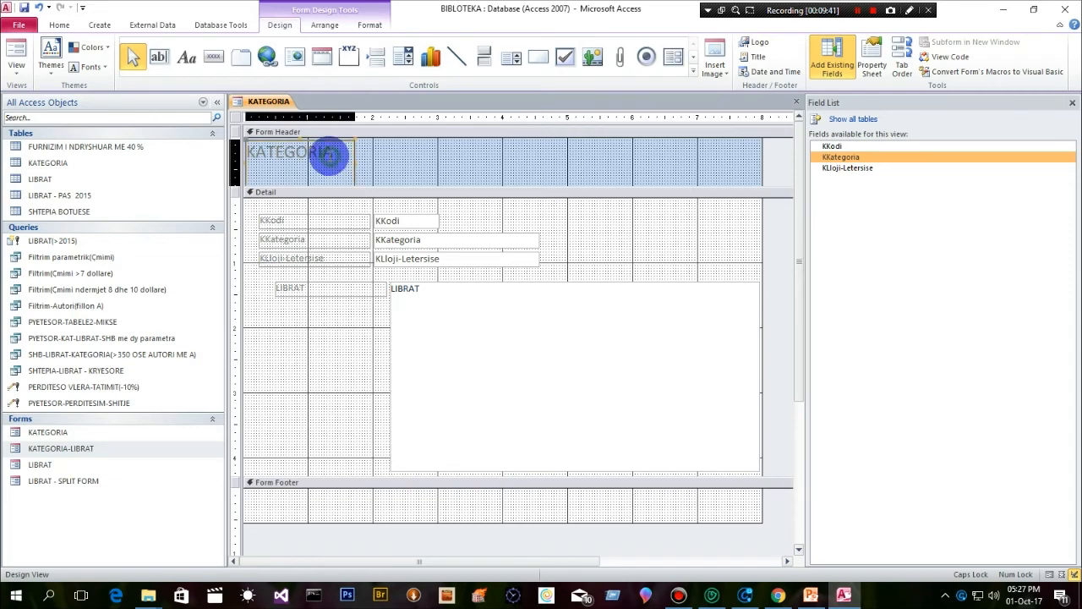
left_click_drag(338, 186, 488, 157)
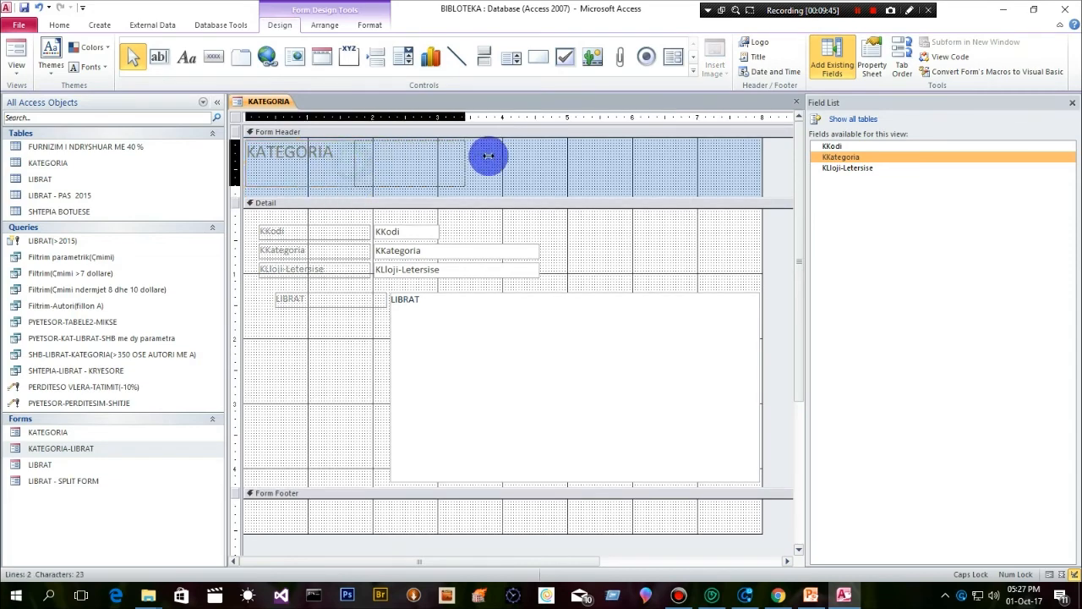
left_click(365, 175)
left_click_drag(365, 168, 229, 150)
left_click(338, 155)
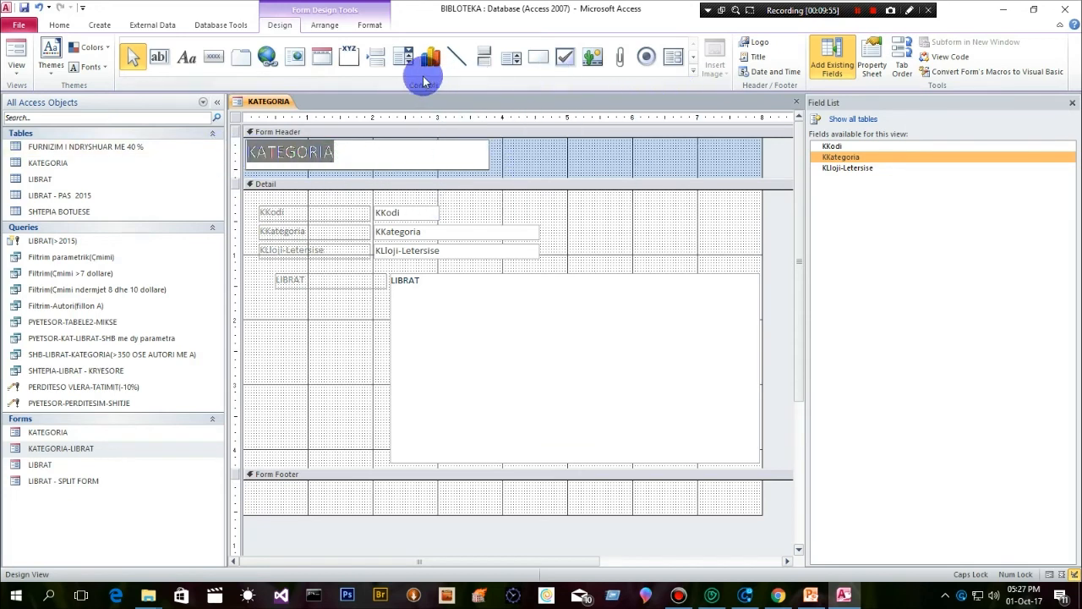
left_click(399, 150)
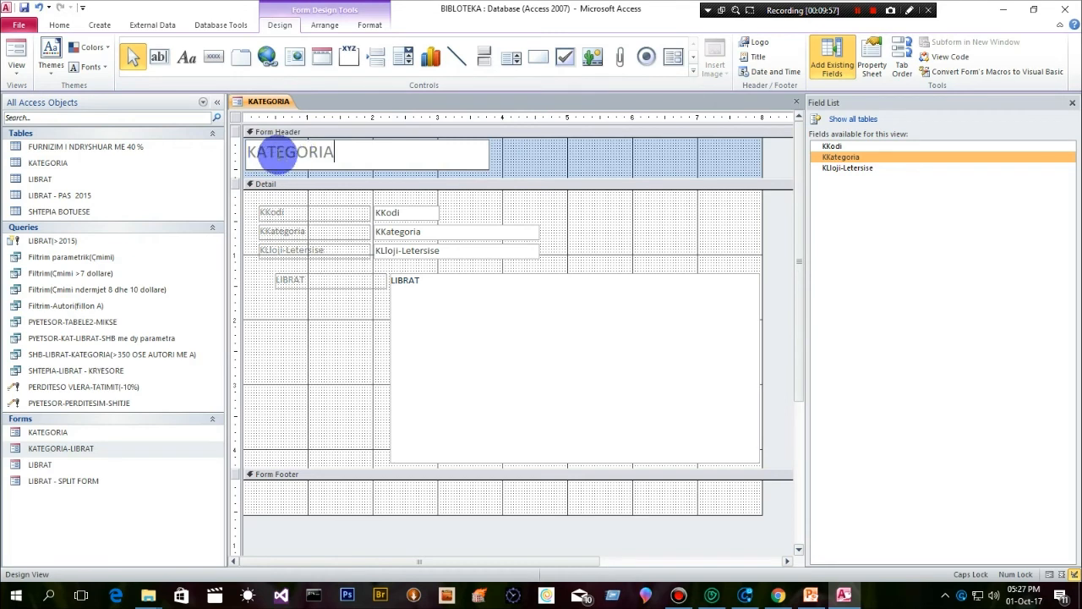
left_click_drag(386, 151, 225, 150)
left_click(567, 136)
Step: Give the KATEGORIA title label in the form header a light olive green shape fill
left_click(476, 151)
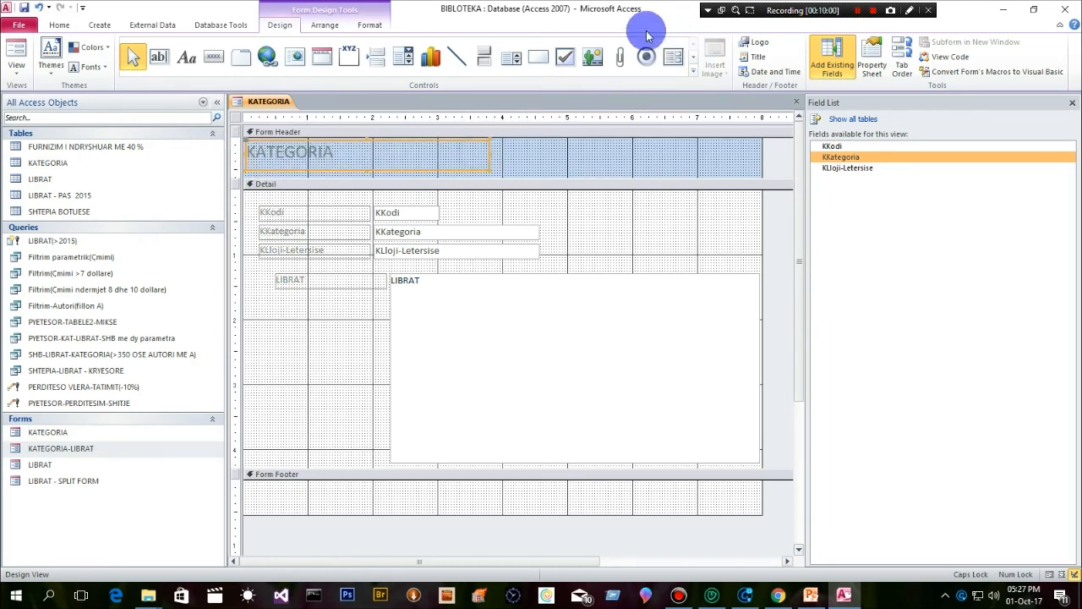
left_click(371, 25)
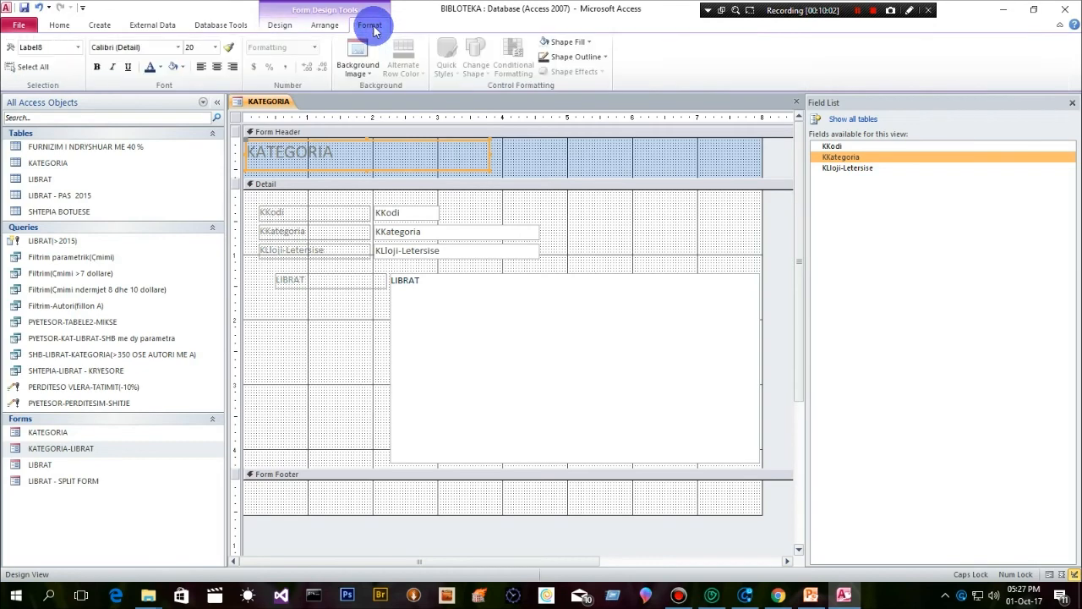
left_click(586, 42)
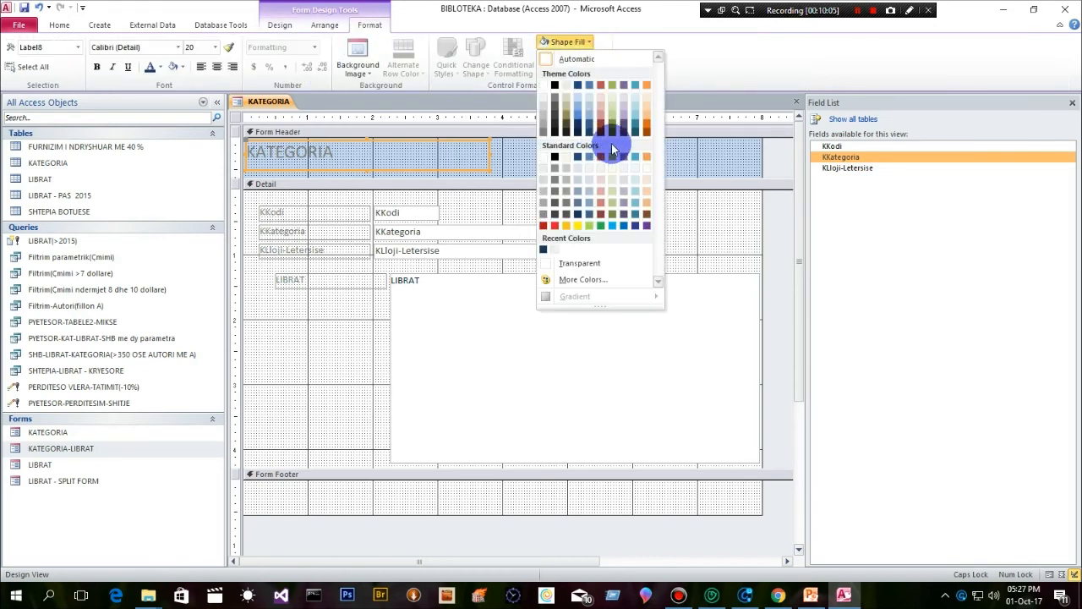
left_click(613, 105)
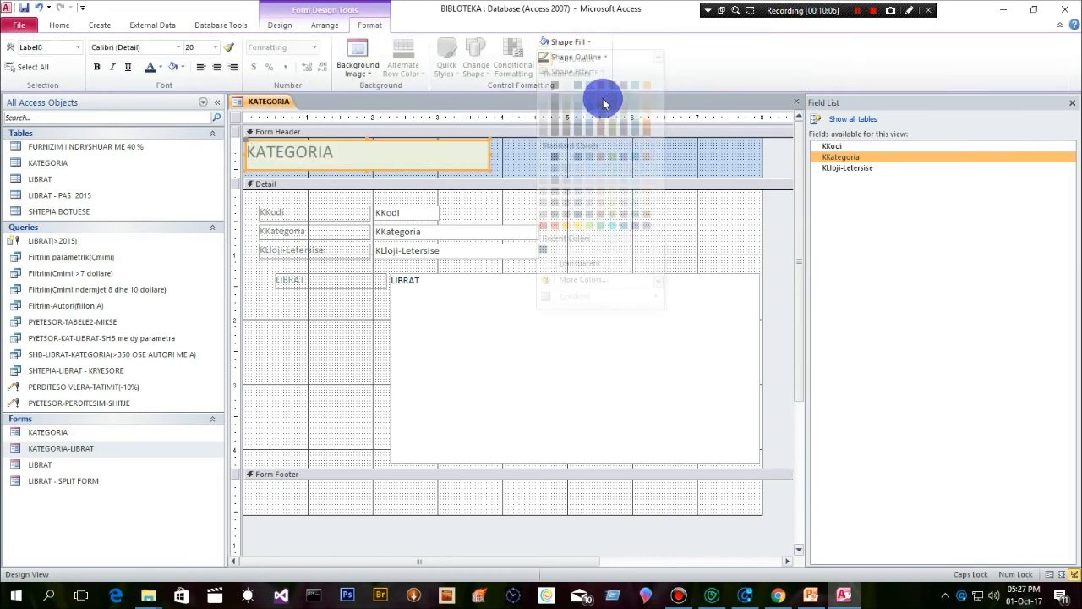
Step: Try pale blue and bright blue fills on the Detail section, settling on a light aqua fill
left_click(262, 185)
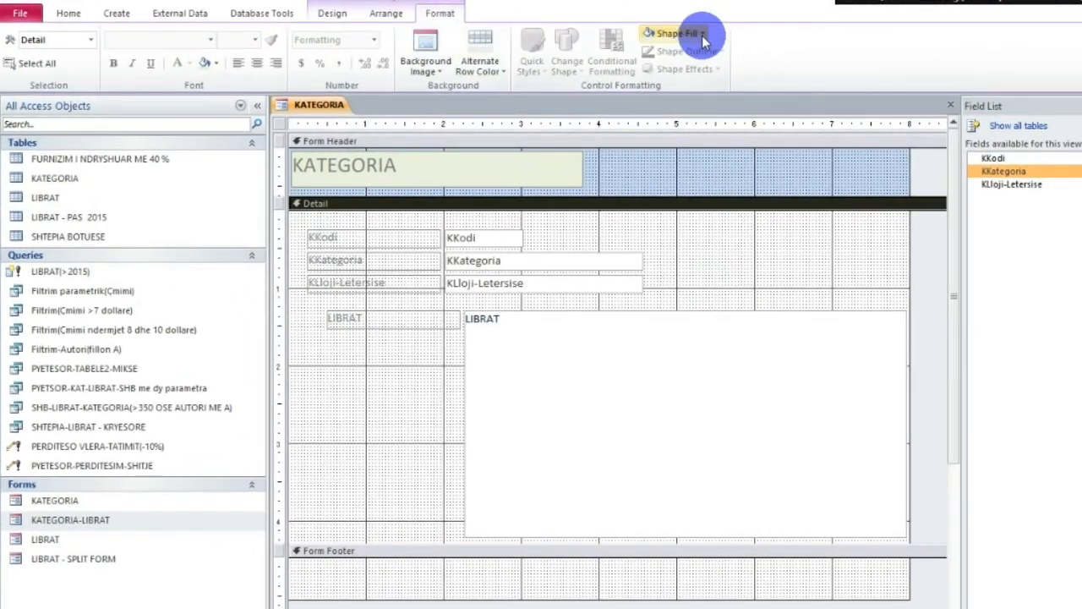
left_click(667, 35)
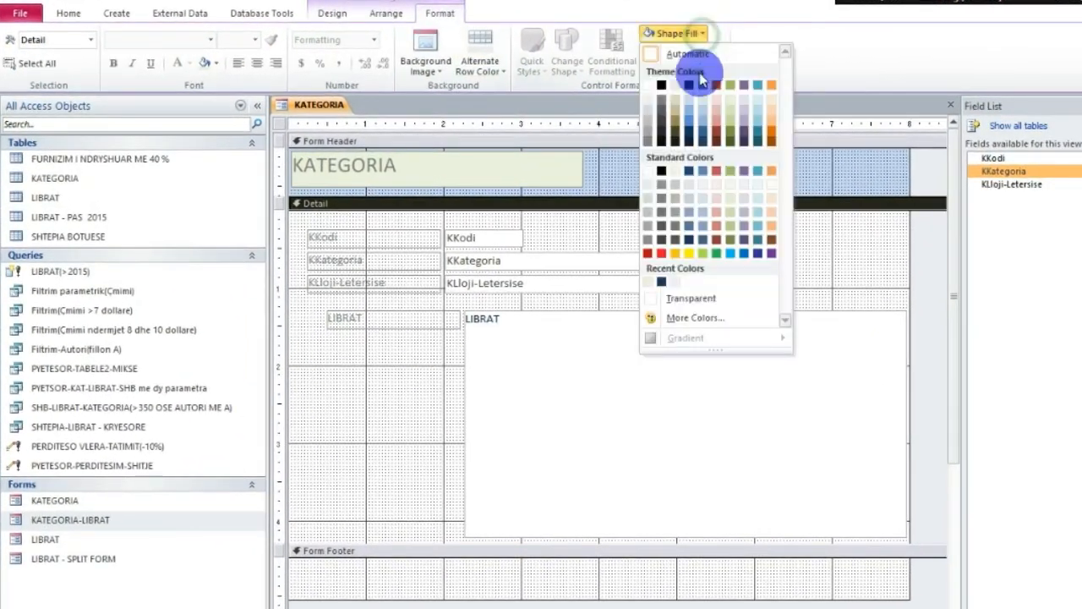
left_click(700, 197)
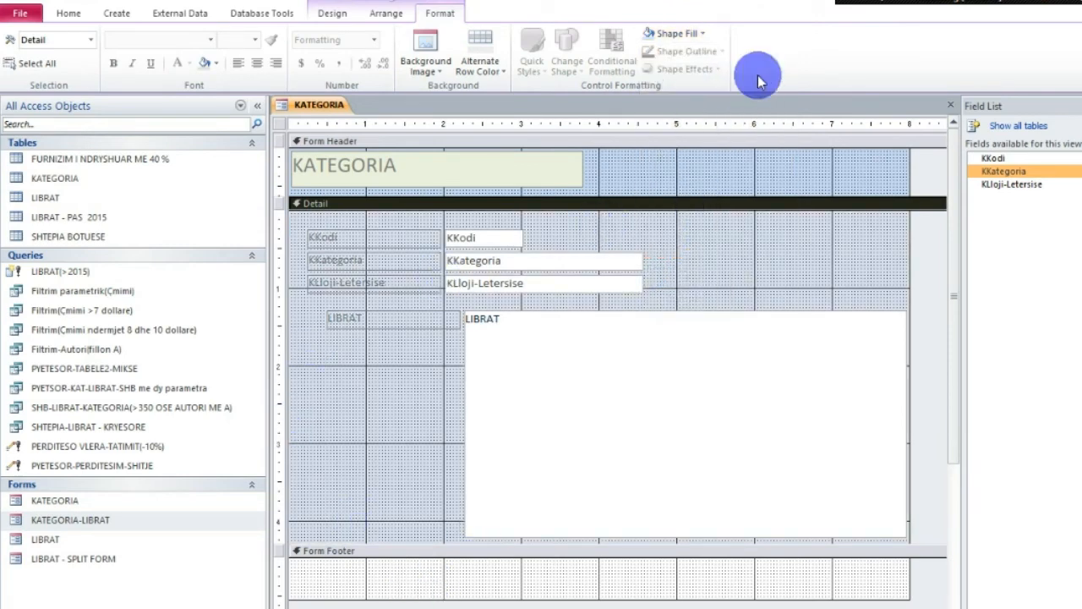
left_click(701, 33)
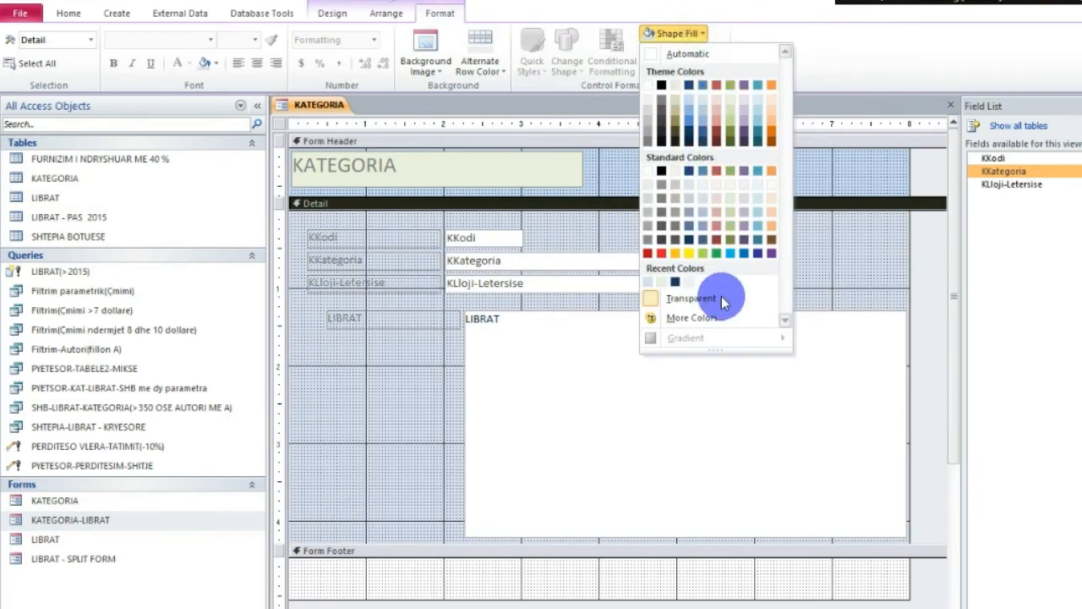
left_click(731, 253)
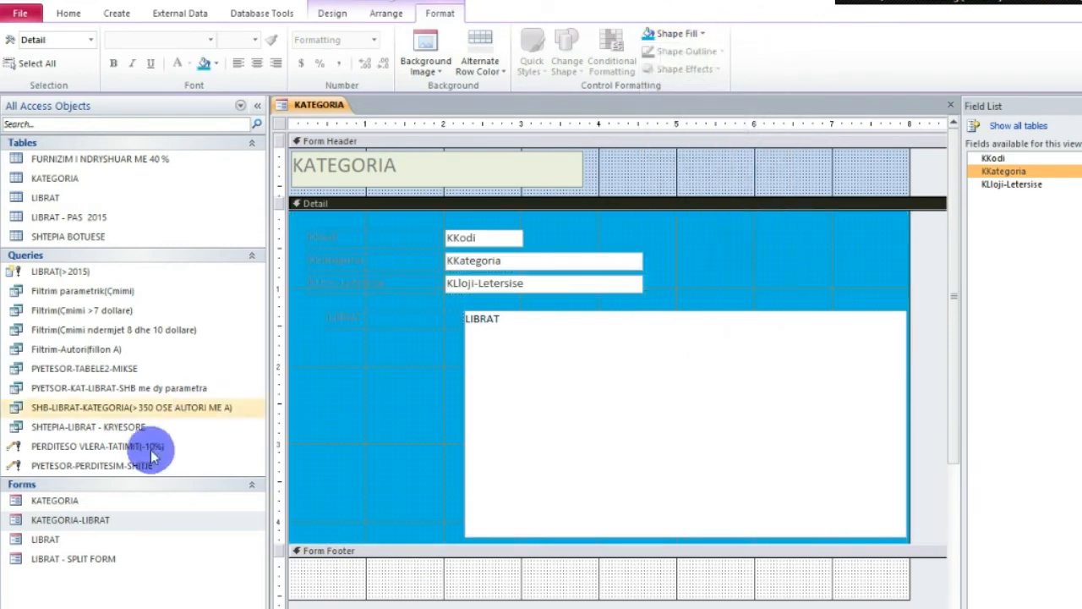
left_click(706, 34)
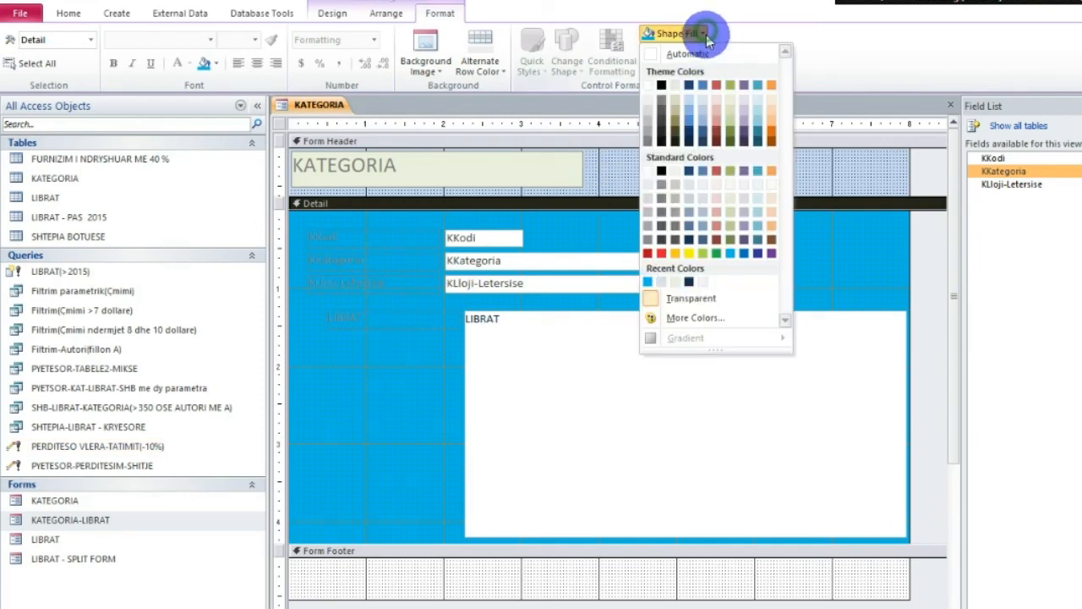
left_click(757, 201)
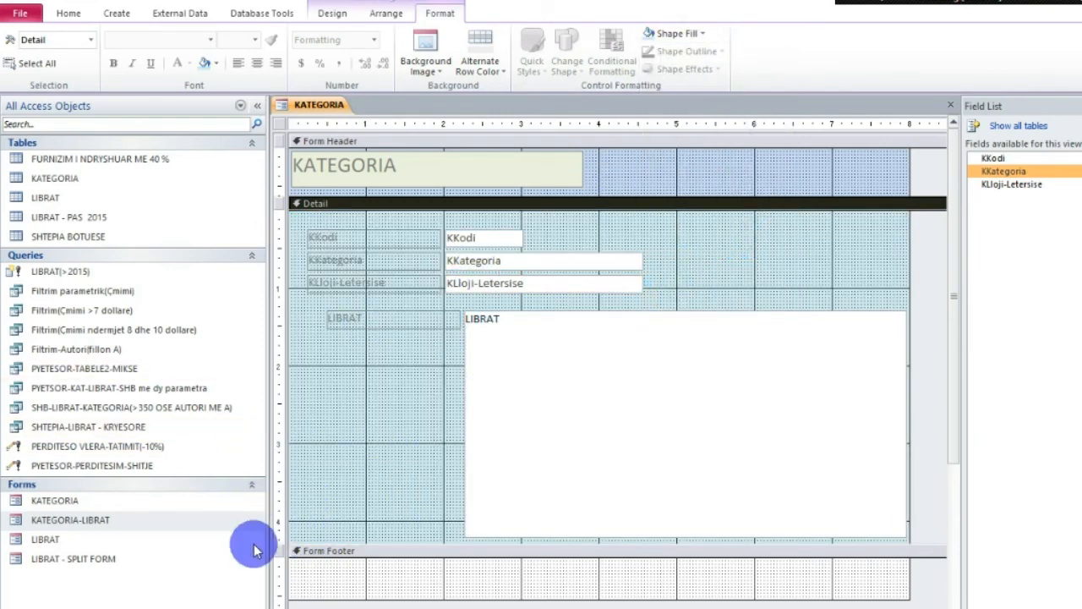
Step: Fill the Form Footer section with the dark navy blue recent color
left_click(297, 552)
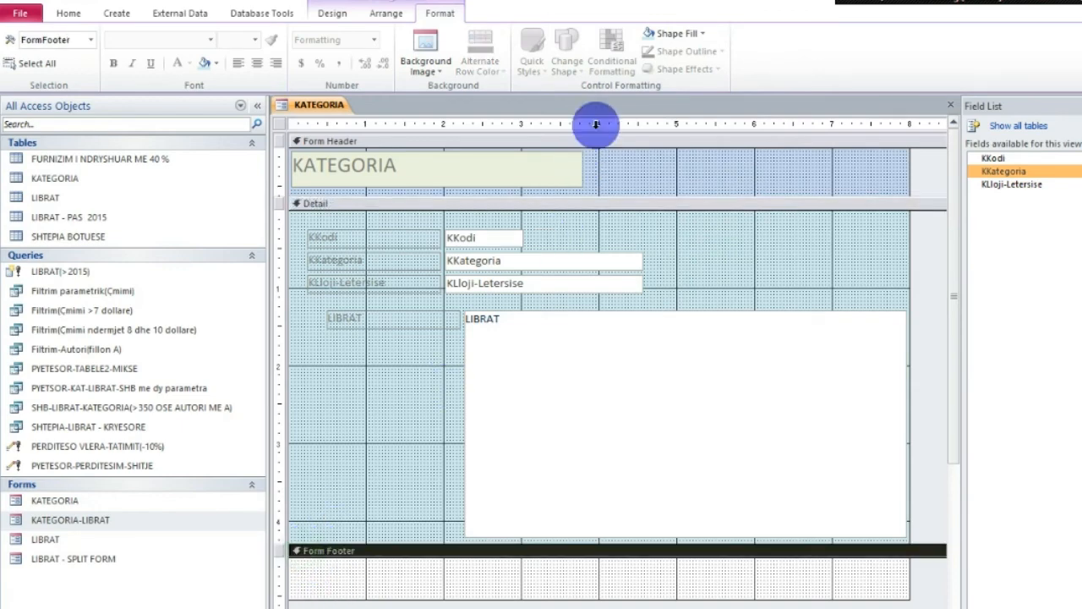
left_click(702, 34)
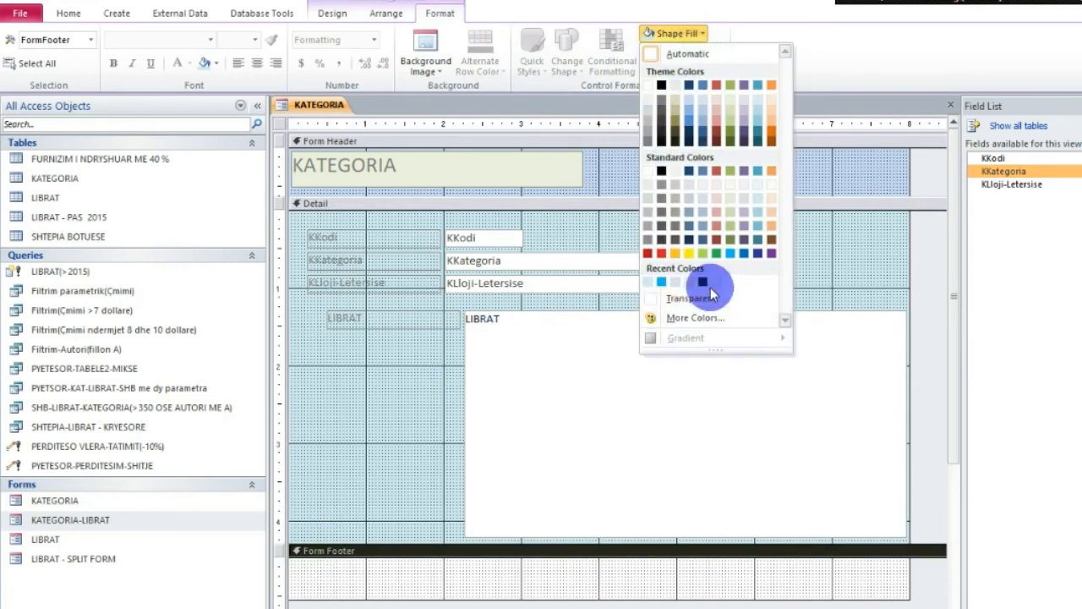
left_click(703, 282)
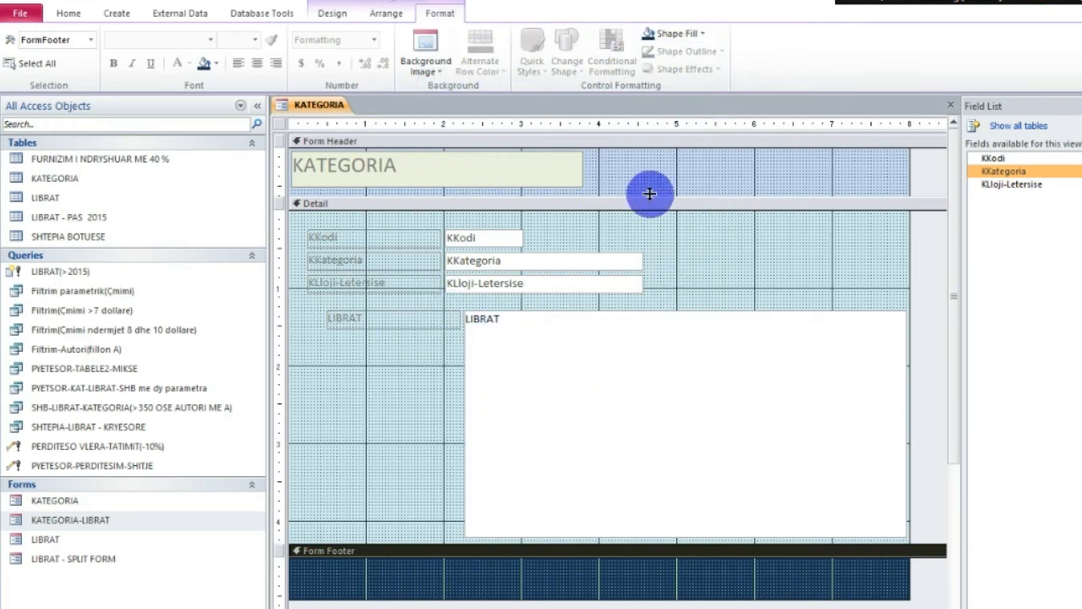
Step: Format the KKodi, KKategoria and KLloji-Letersise labels together as bold, size 12, with a dark navy blue font color
left_click(373, 236)
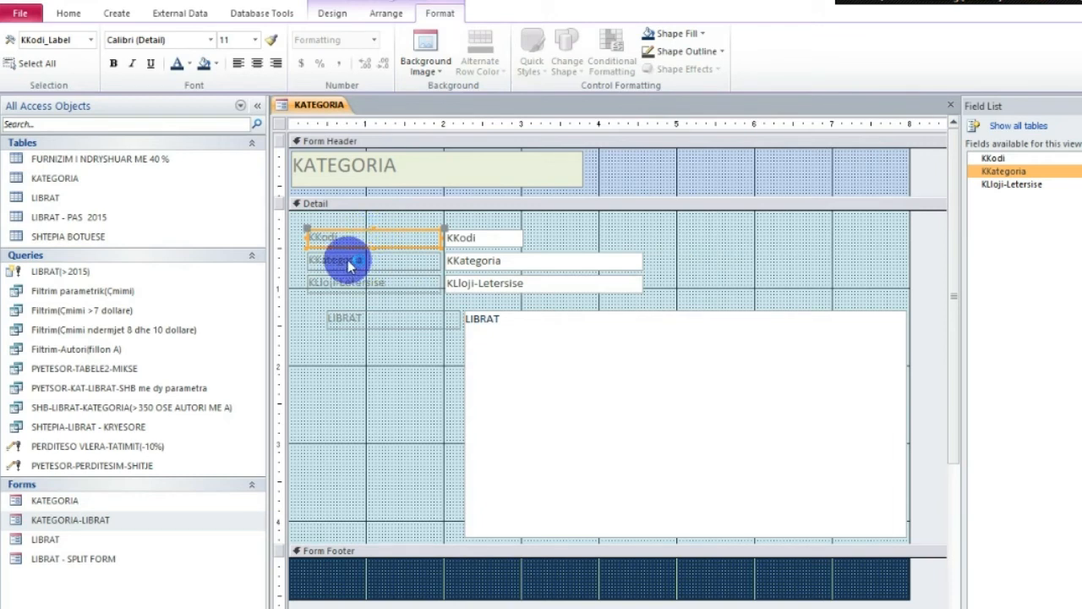
left_click(352, 260, "shift")
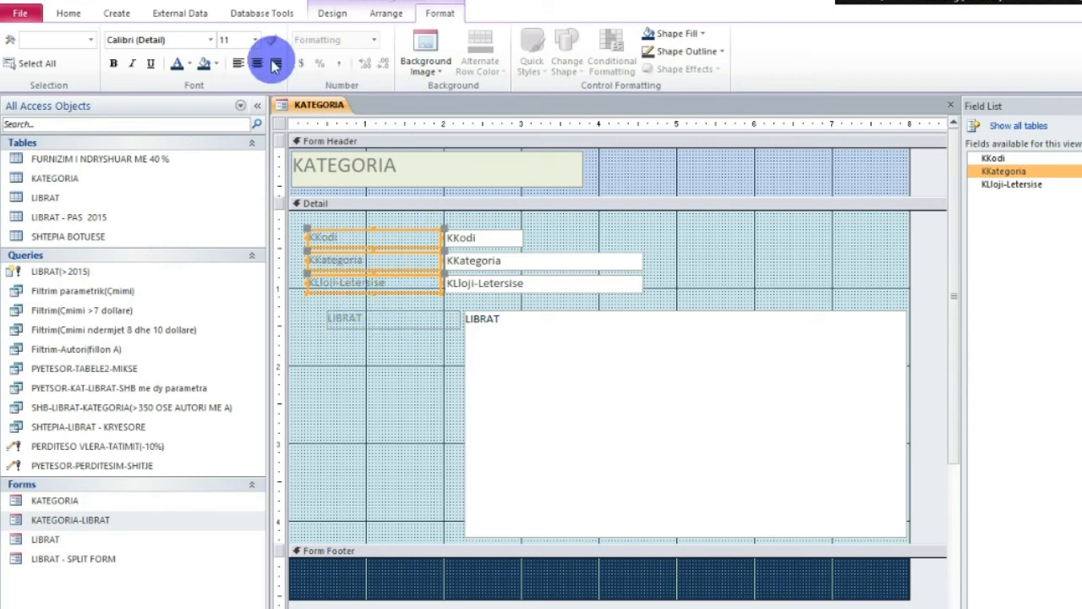
left_click(114, 63)
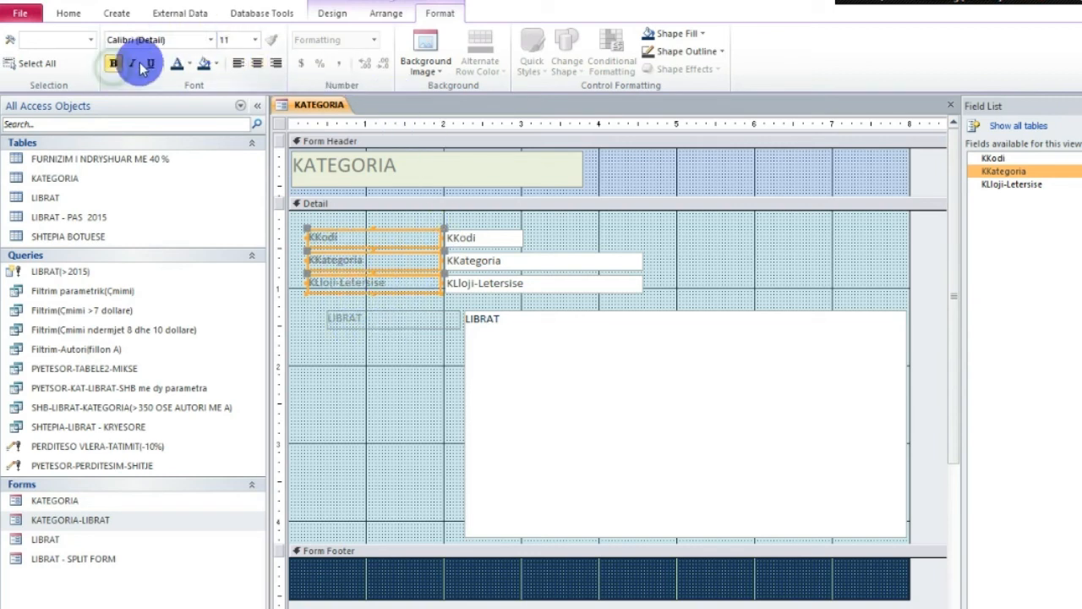
left_click(255, 40)
left_click(226, 112)
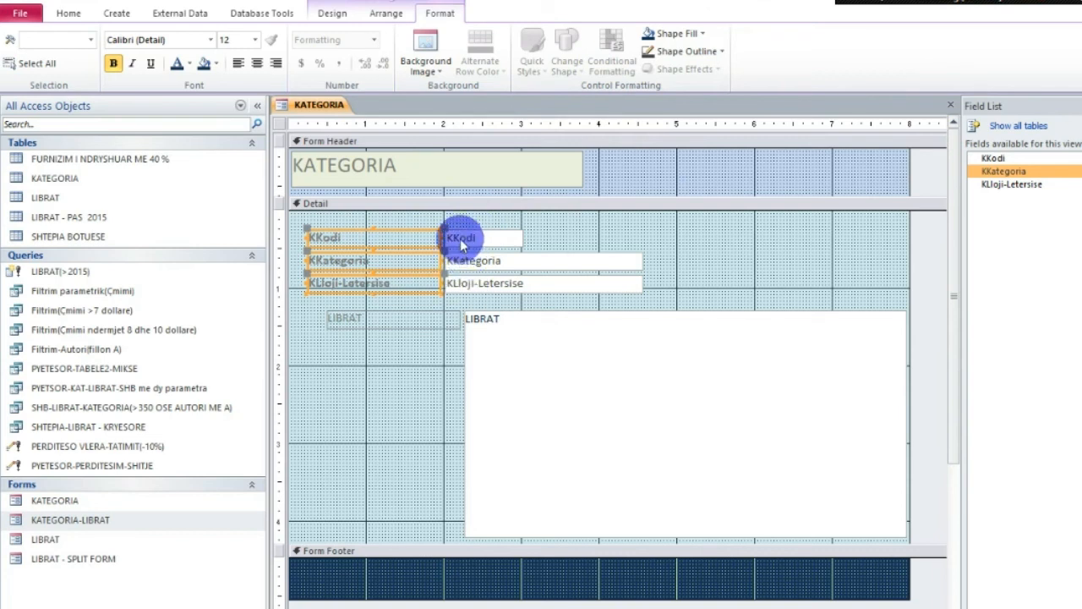
left_click(190, 64)
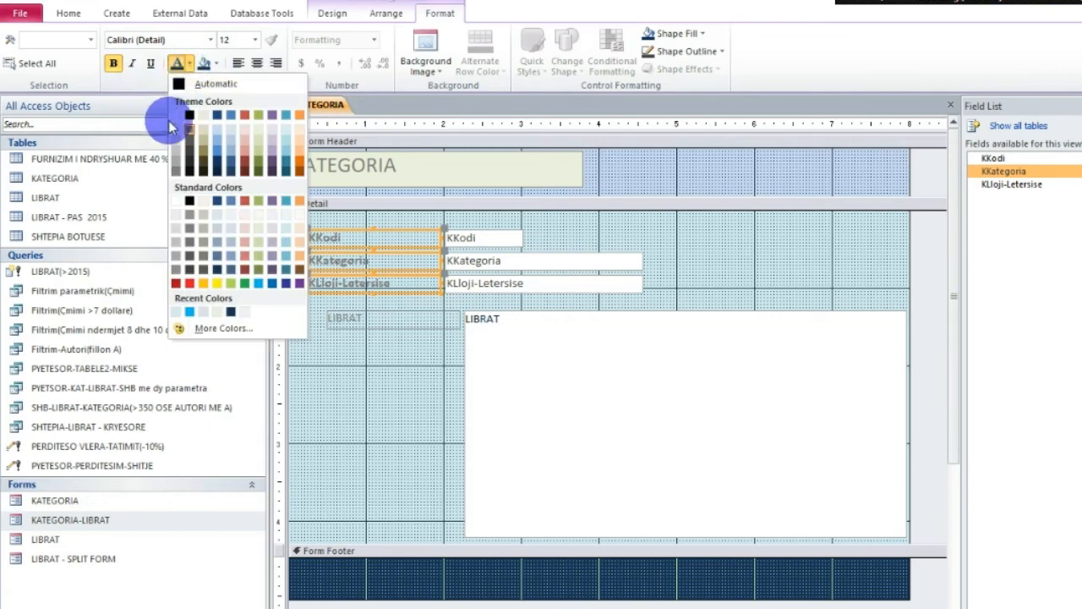
left_click(232, 314)
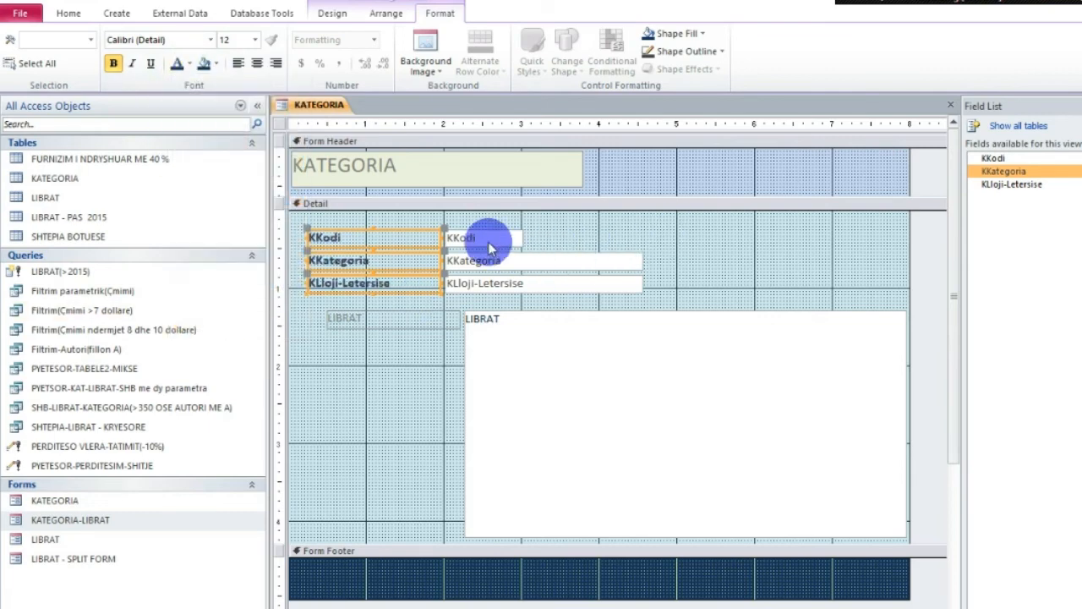
left_click(482, 239)
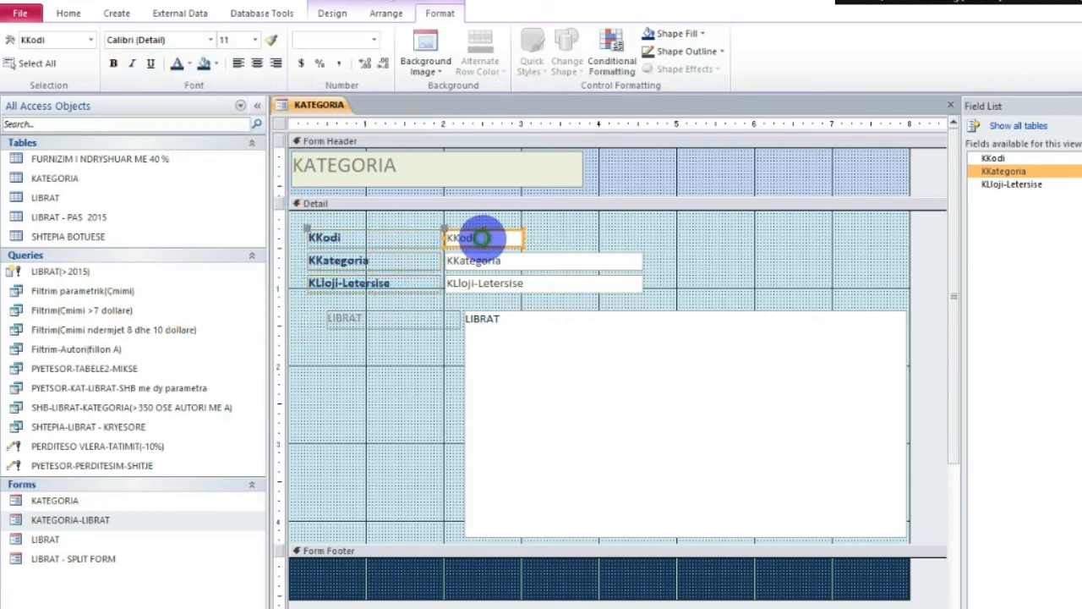
Step: Format the LIBRAT subform label as bold, size 14 and centered
left_click(370, 323)
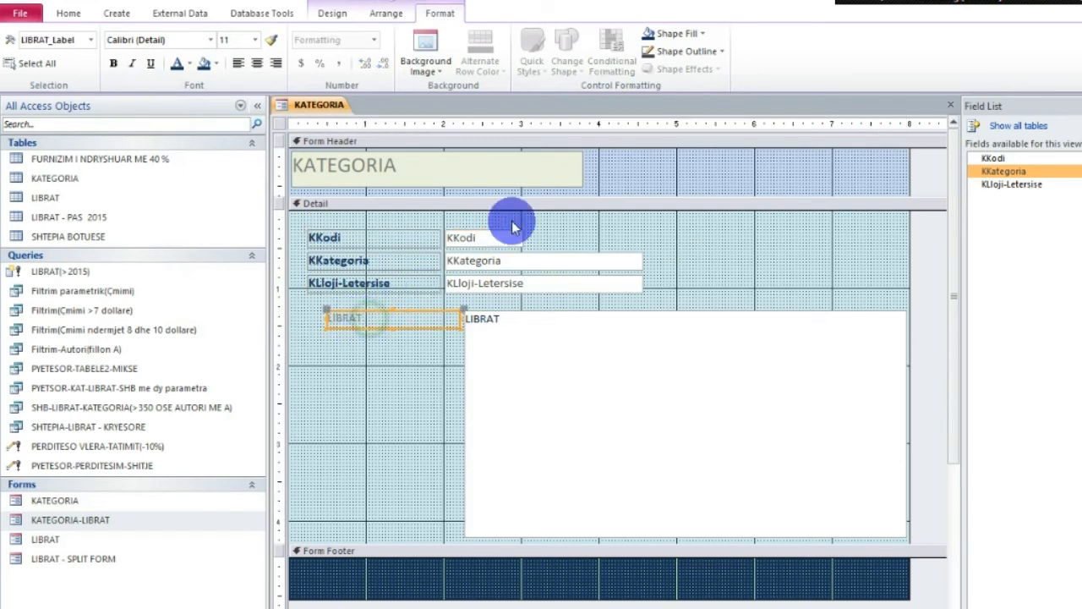
left_click(114, 66)
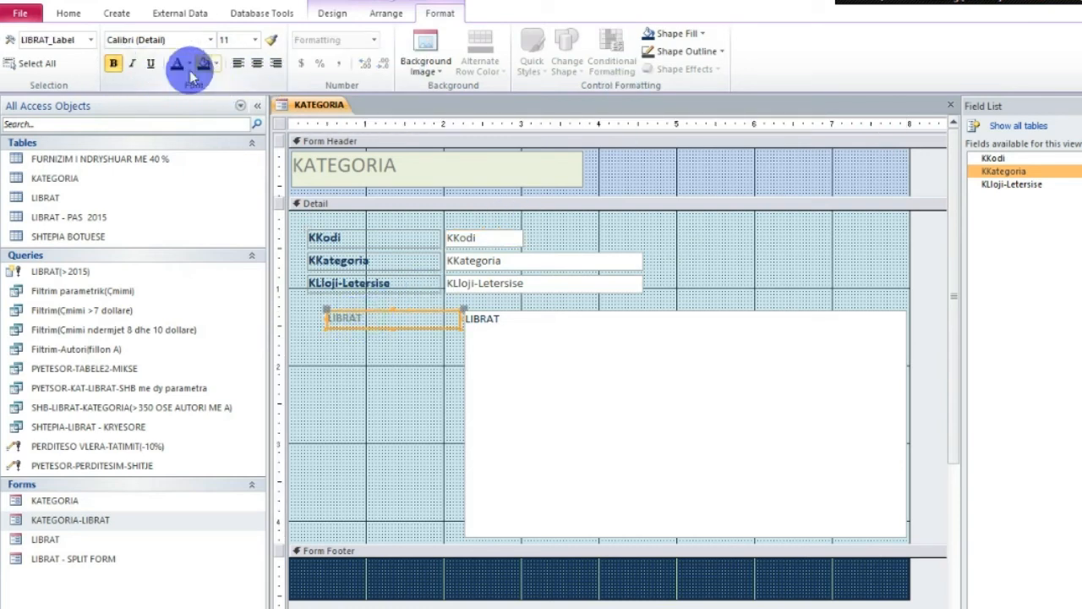
left_click(254, 40)
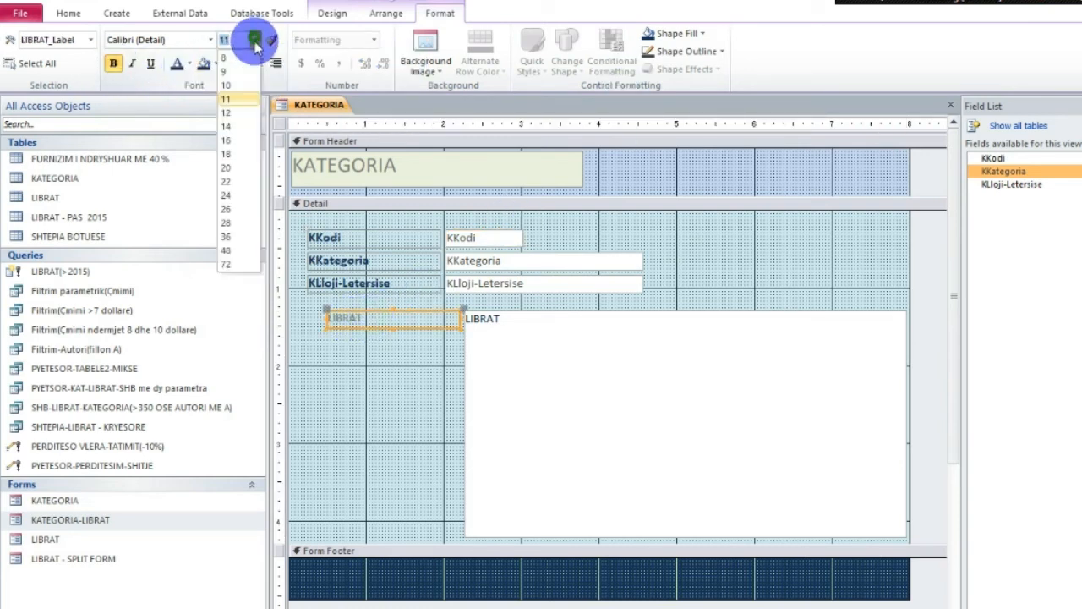
left_click(228, 123)
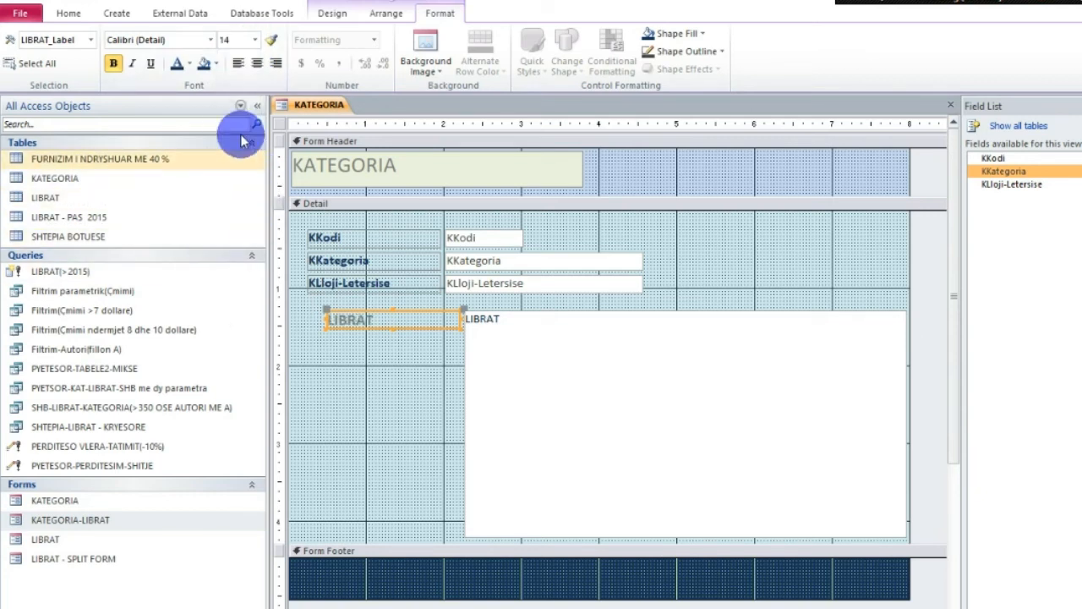
left_click(257, 64)
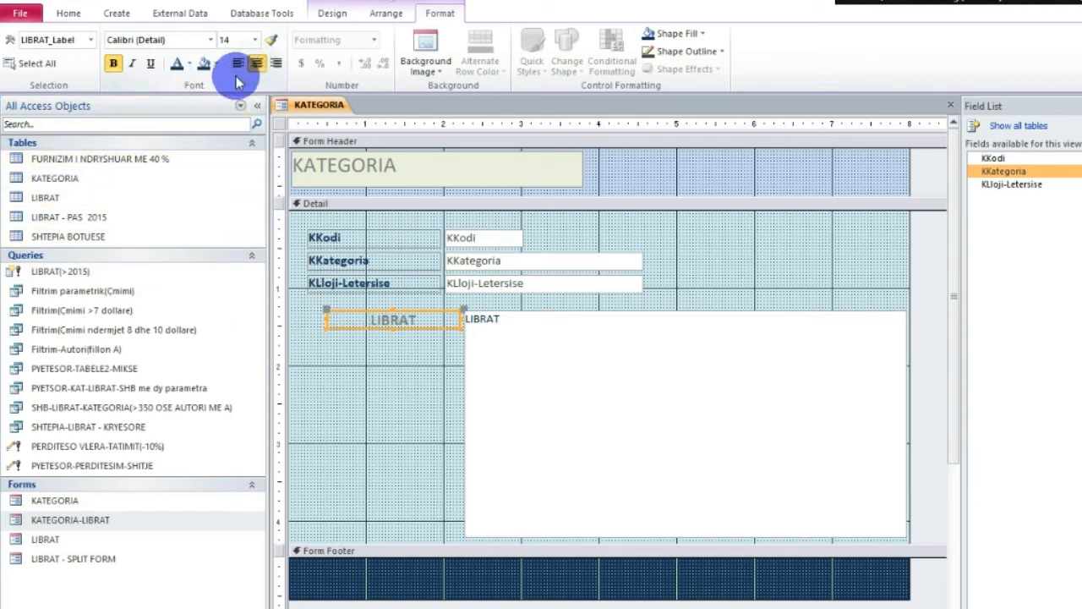
Step: Left-align and narrow the LIBRAT label, and extend the subform's left edge to line up with the text boxes above
left_click(276, 66)
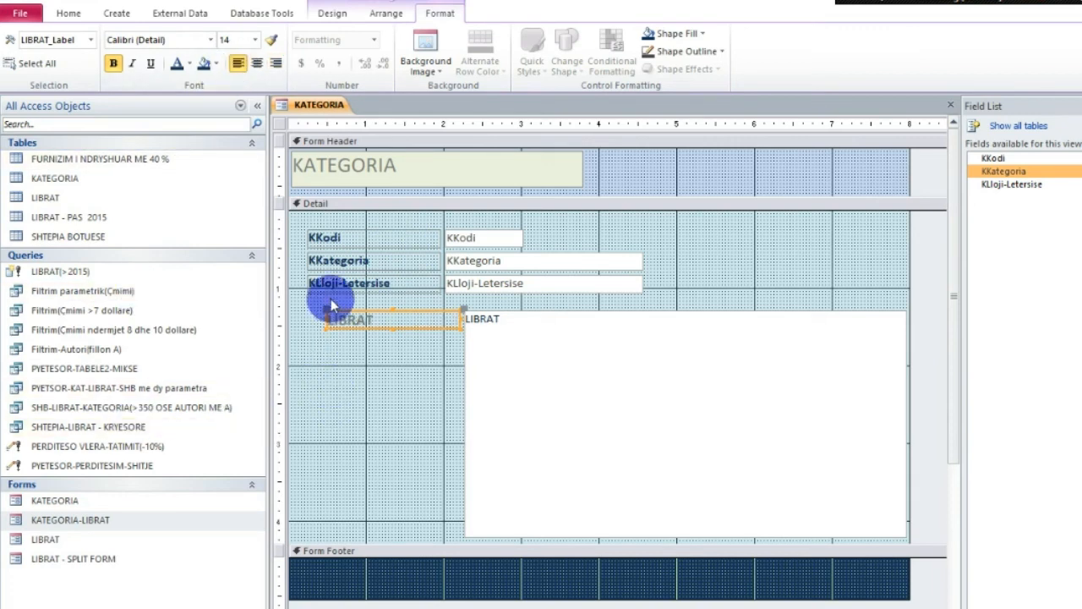
left_click_drag(459, 318, 443, 318)
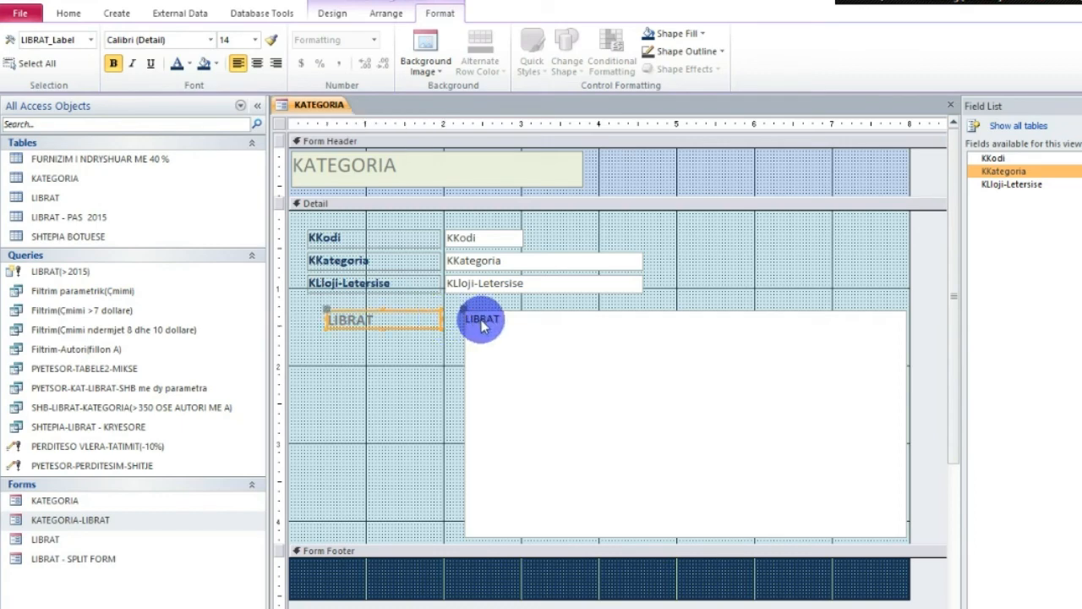
left_click(478, 331)
left_click_drag(464, 424, 445, 415)
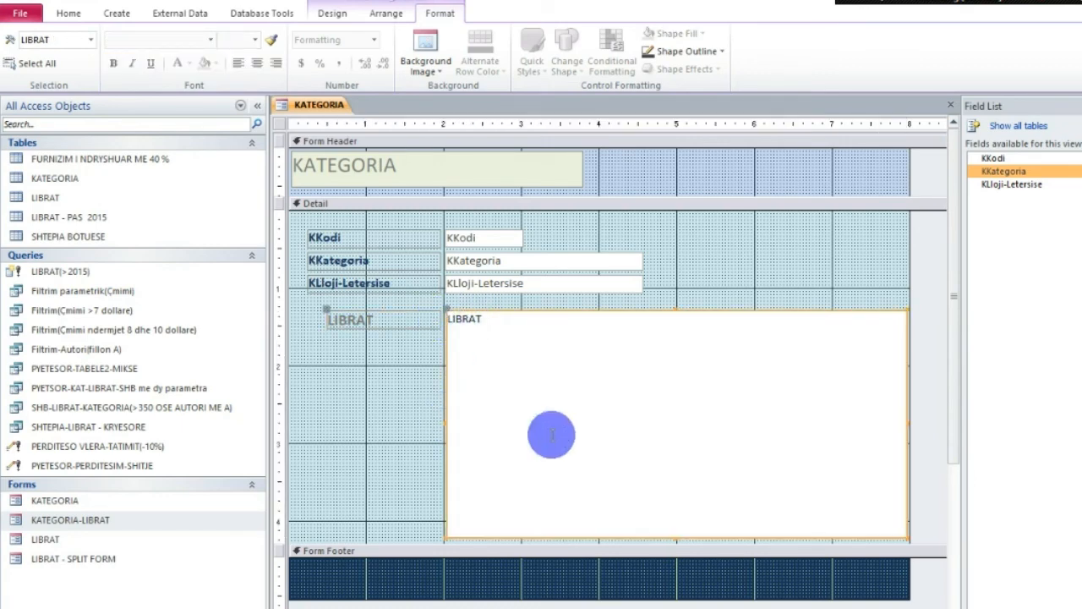
Step: Narrow the LIBRAT subform to end near the 7.4 ruler mark, and reduce the form's width to about 7.7
left_click_drag(909, 419, 907, 419)
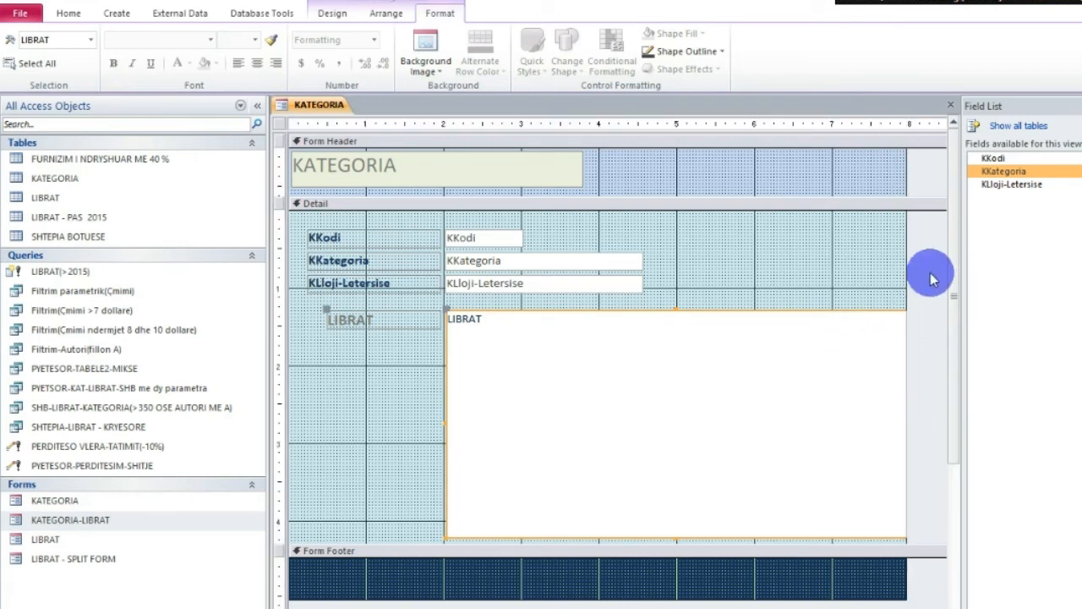
left_click_drag(906, 277, 930, 284)
left_click_drag(907, 423, 864, 418)
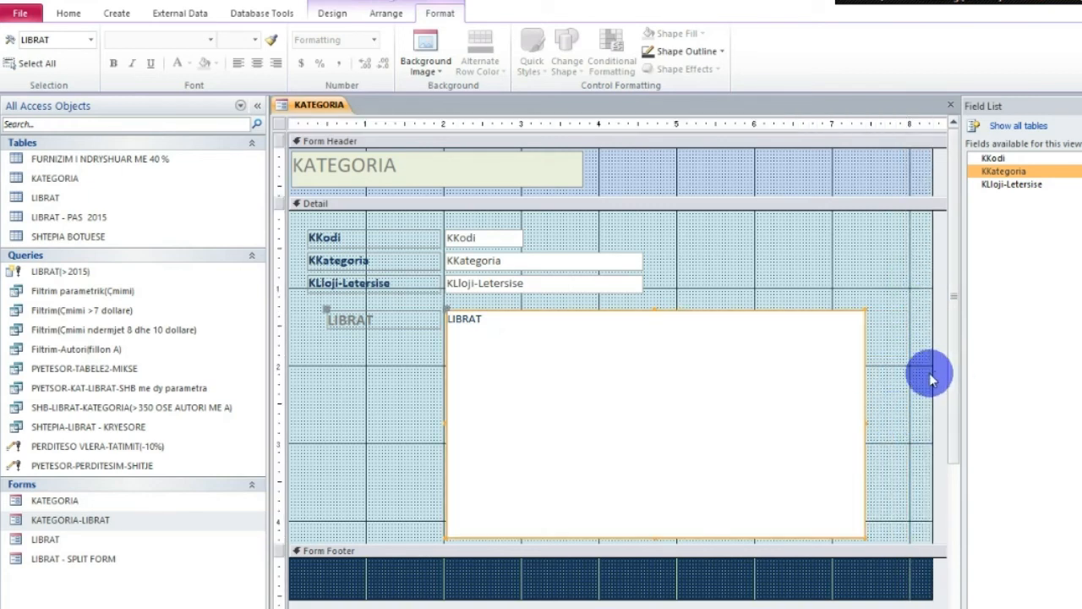
left_click_drag(932, 373, 887, 372)
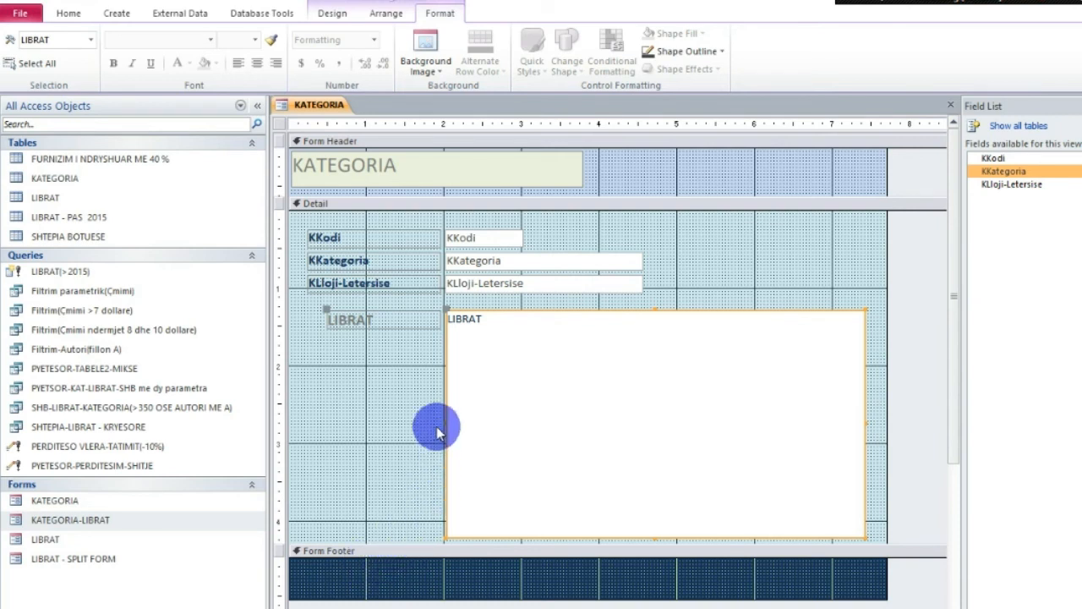
Step: Display the form in Form View and inspect the book titles and authors in the LIBRAT subform
left_click(70, 13)
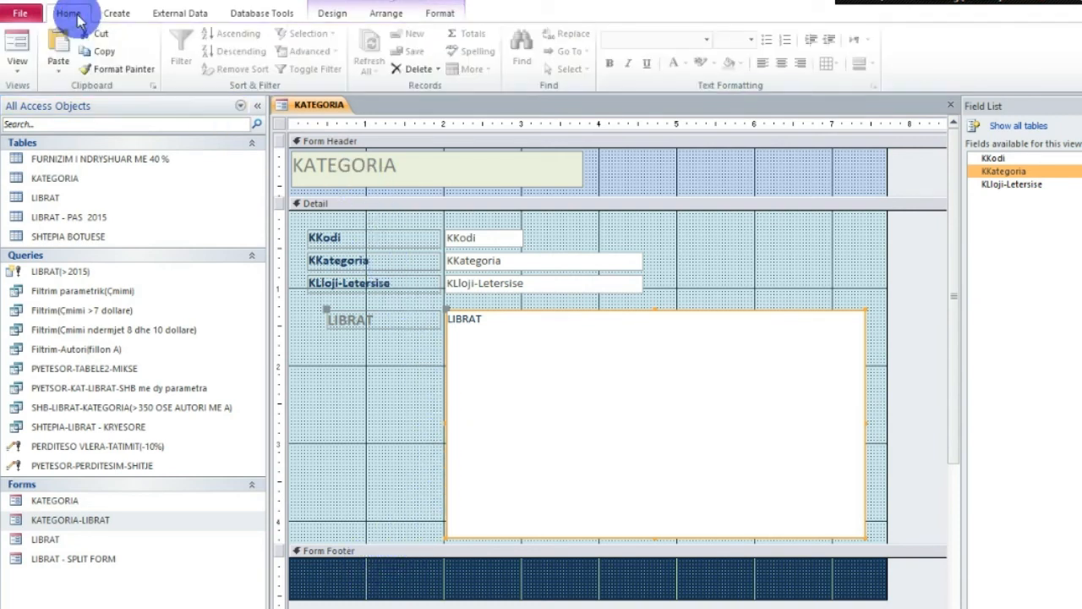
left_click(17, 46)
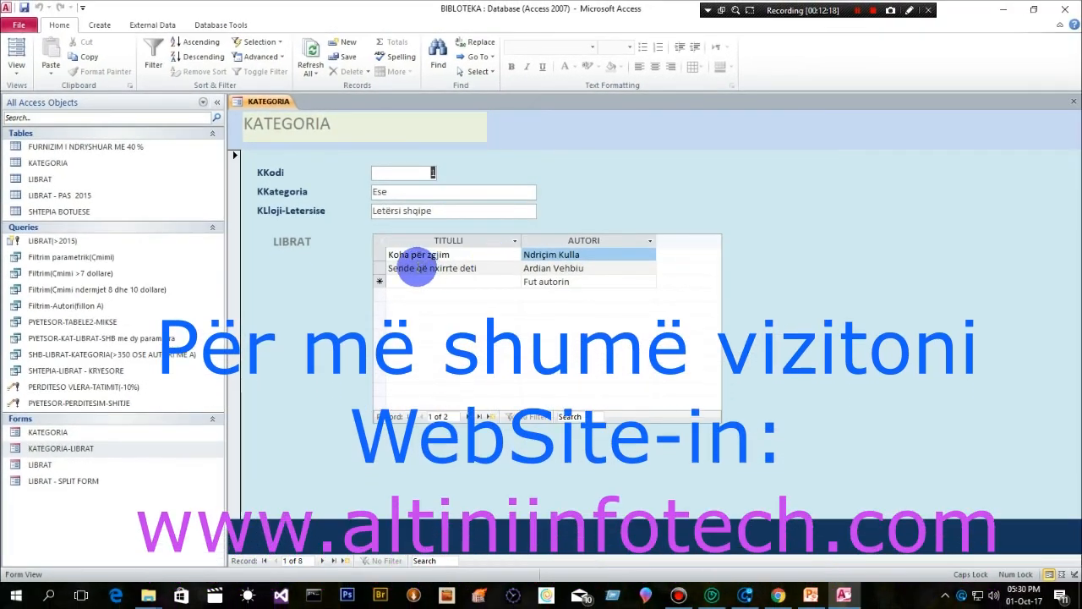
left_click(395, 254)
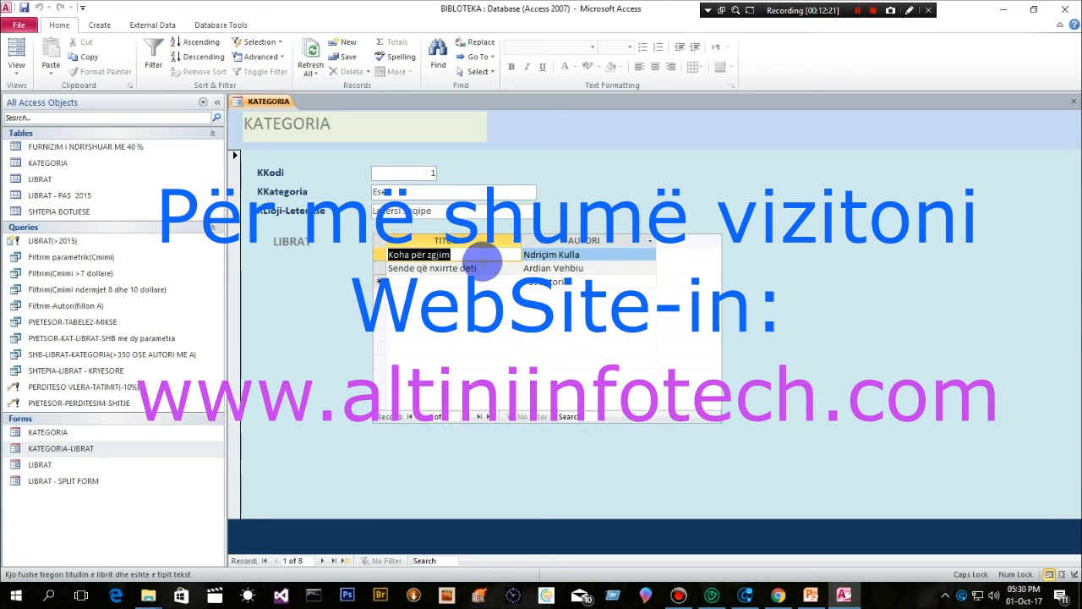
left_click(381, 243)
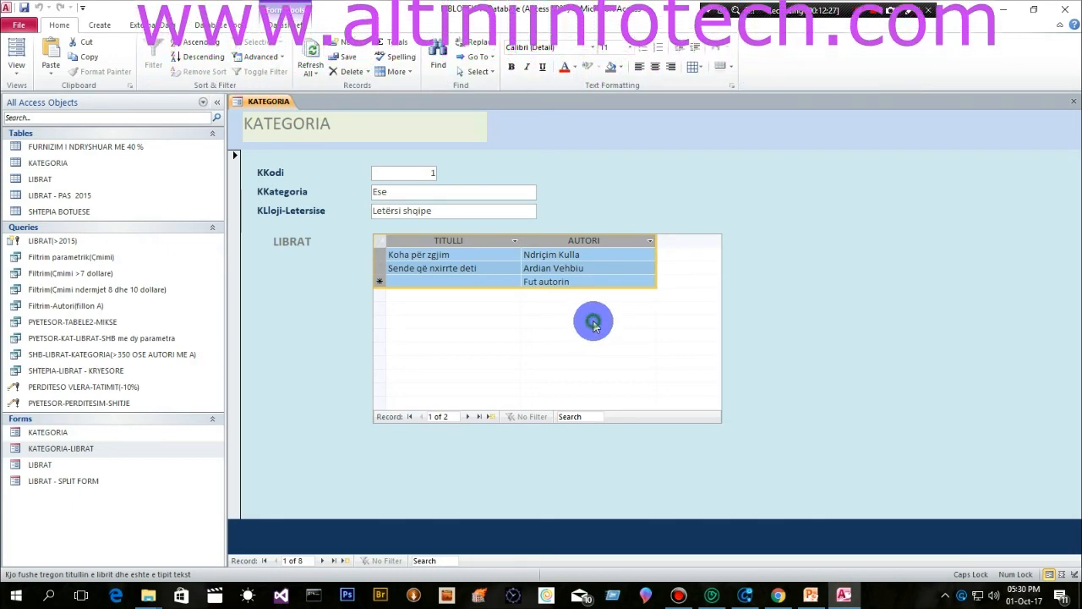
left_click(486, 268)
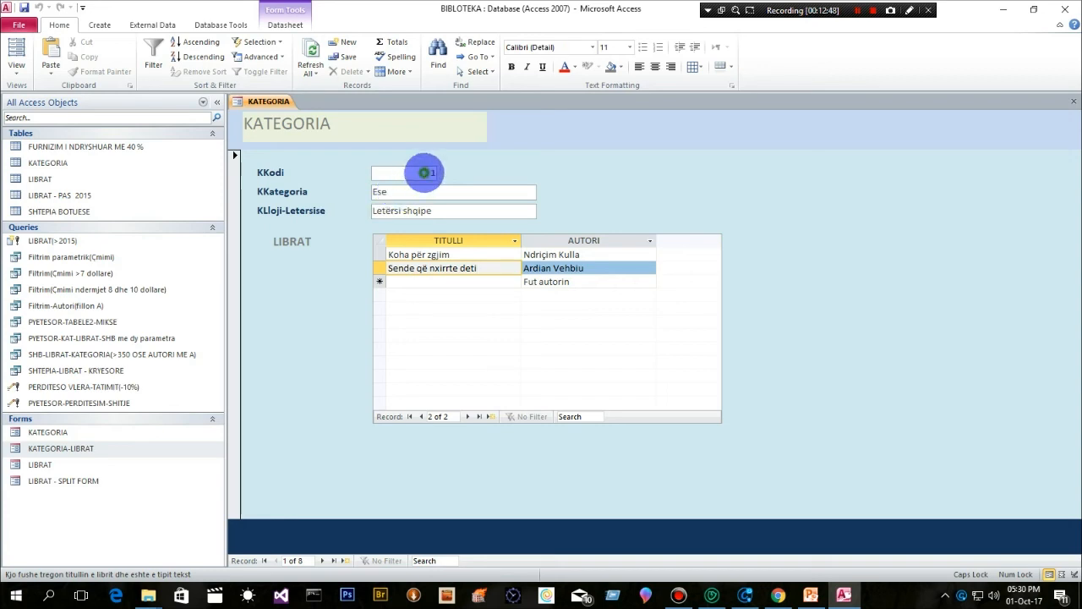
Step: Check the category fields of the main record and the subform's blank row for entering a new title and author
left_click(424, 172)
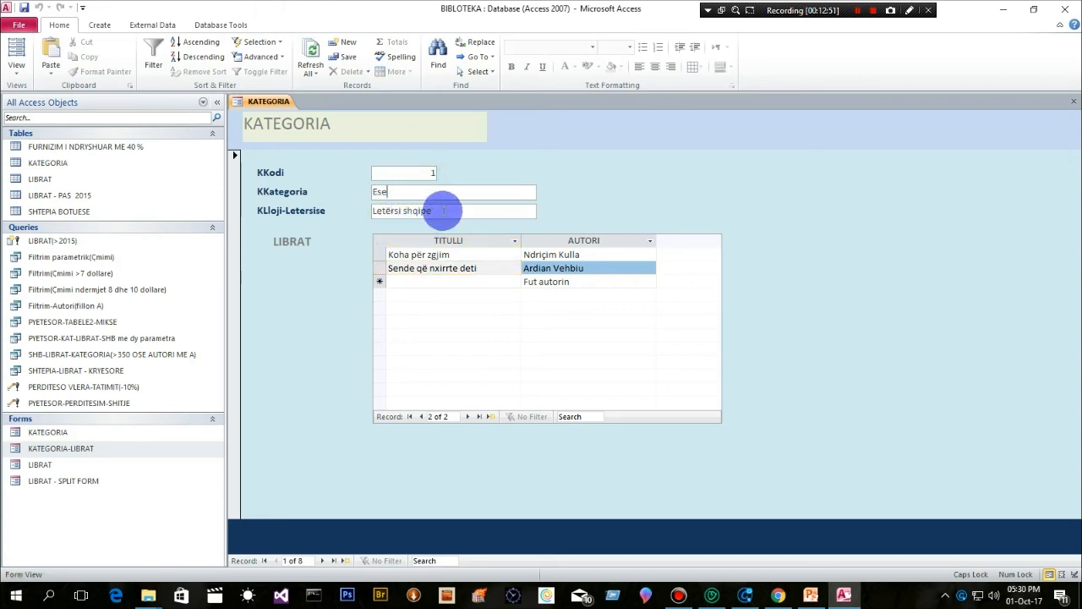
left_click(443, 211)
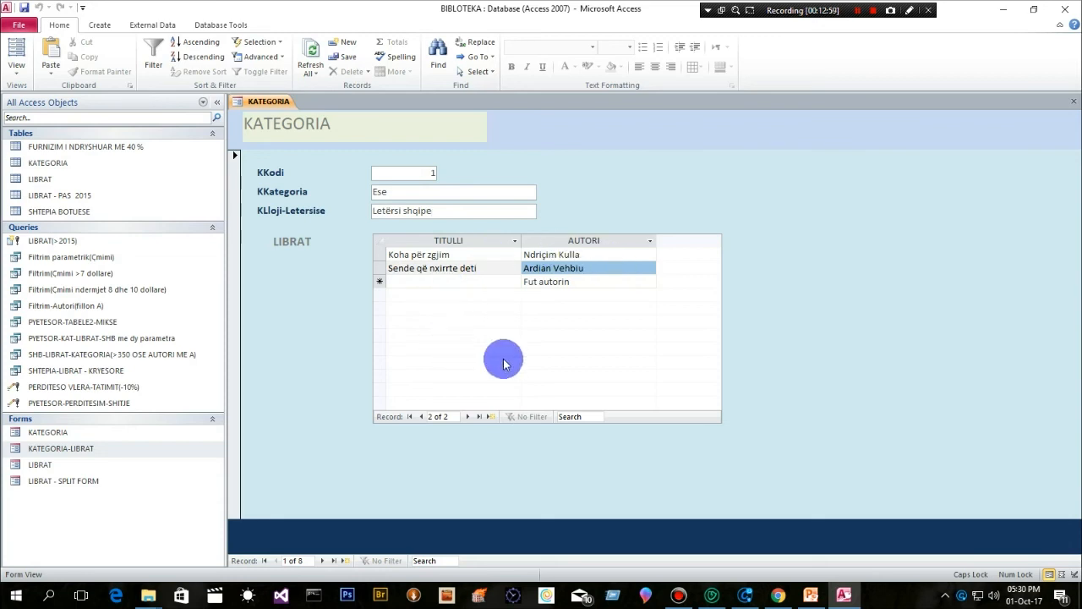
left_click(409, 281)
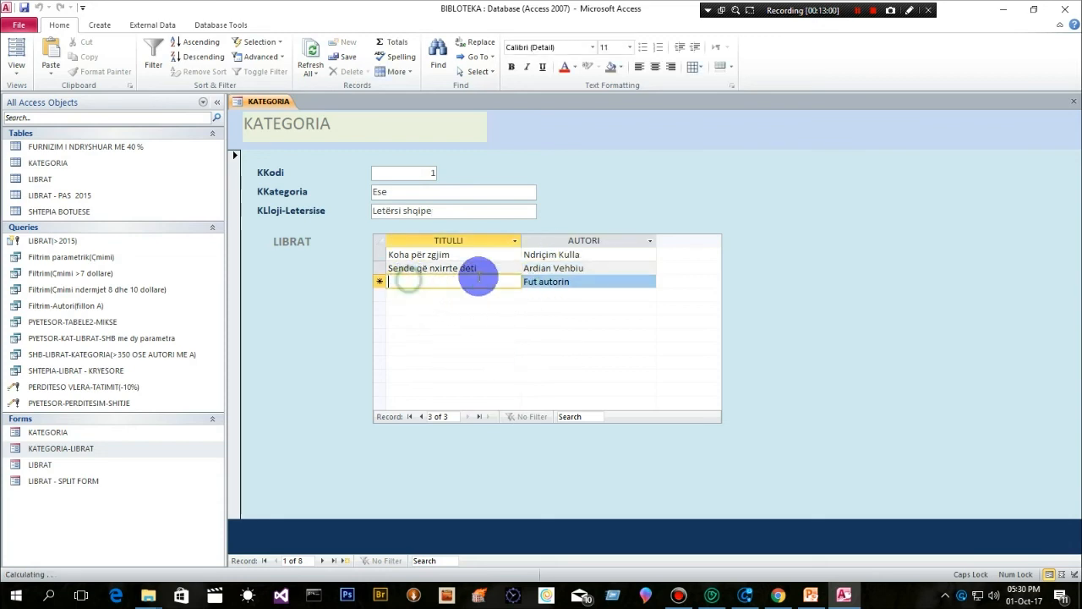
left_click(570, 281)
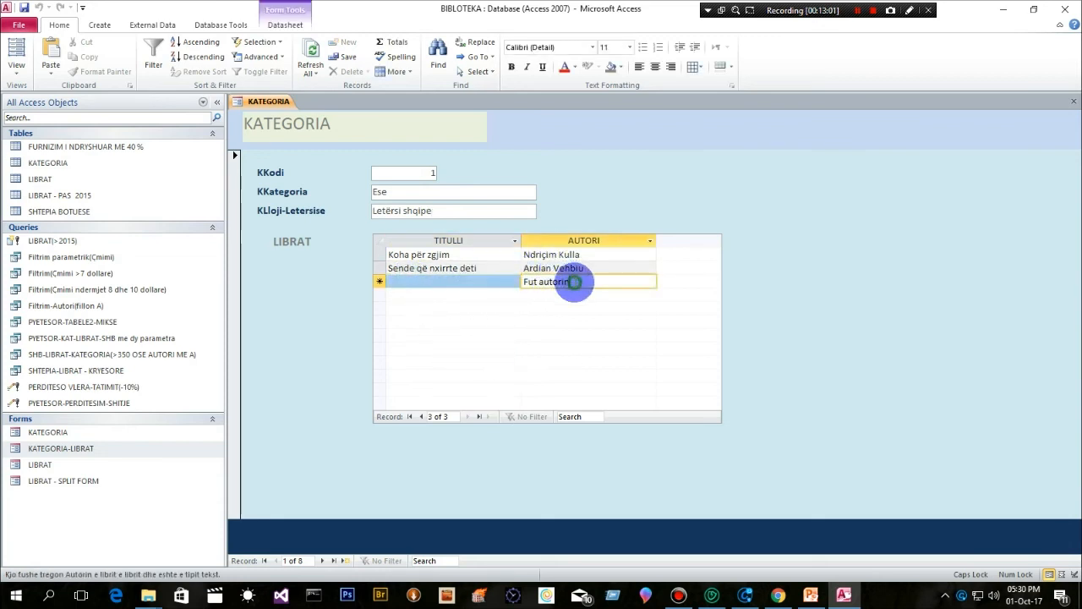
left_click(439, 281)
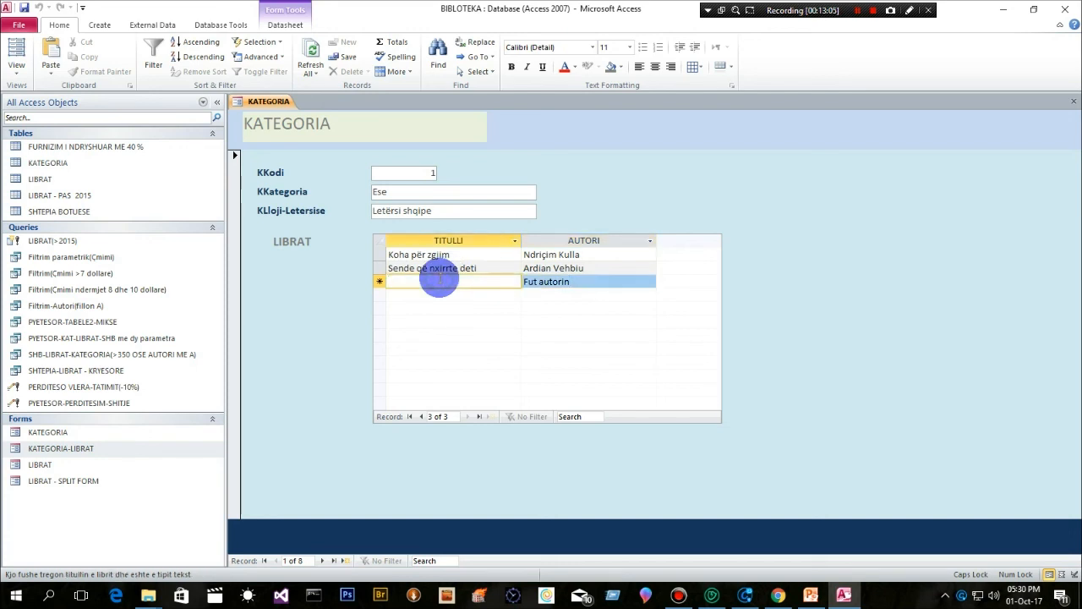
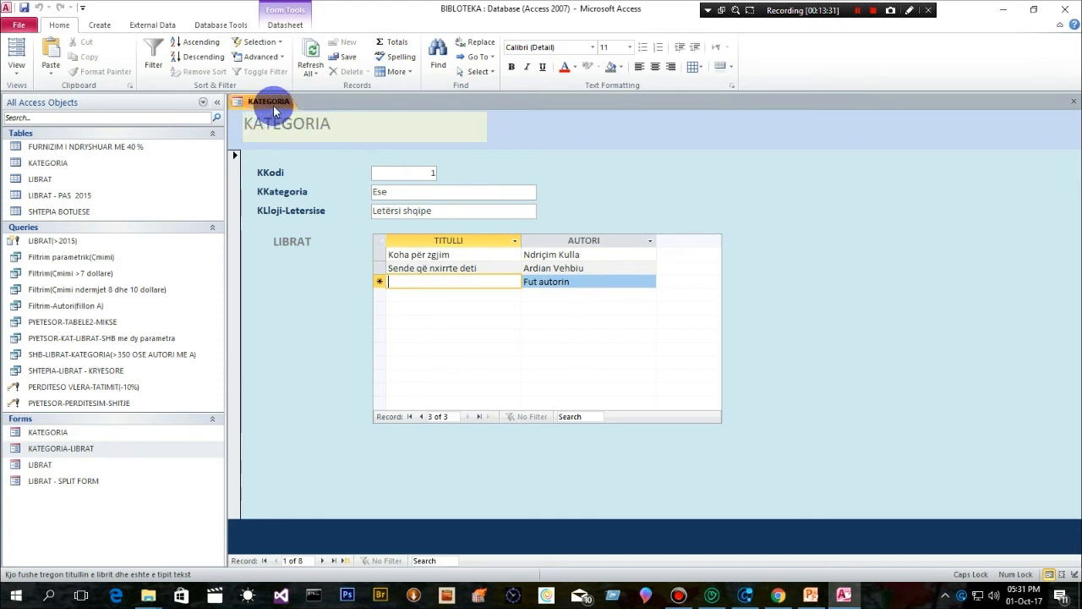
Step: Close the KATEGORIA form with its design changes saved, and rename it to KATEGORIA - LIBRAT 2
left_click(1074, 102)
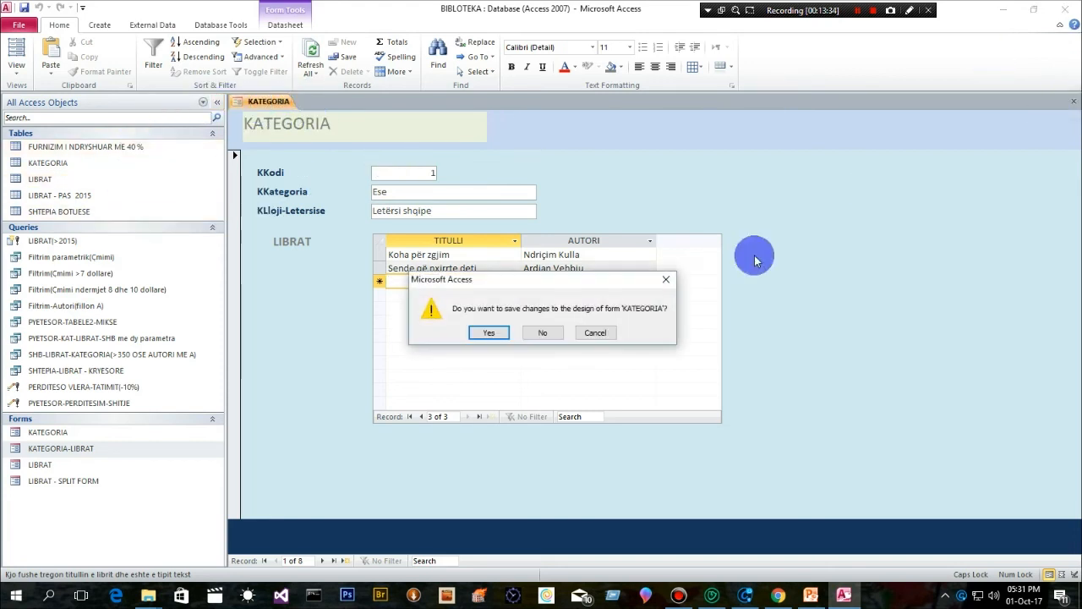
left_click(487, 333)
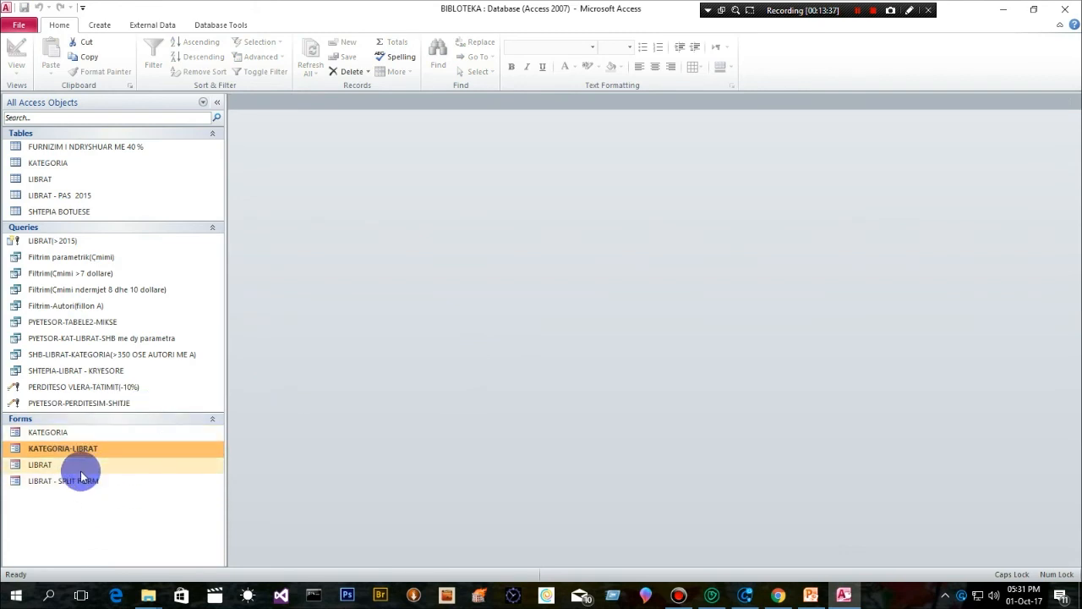
right_click(54, 437)
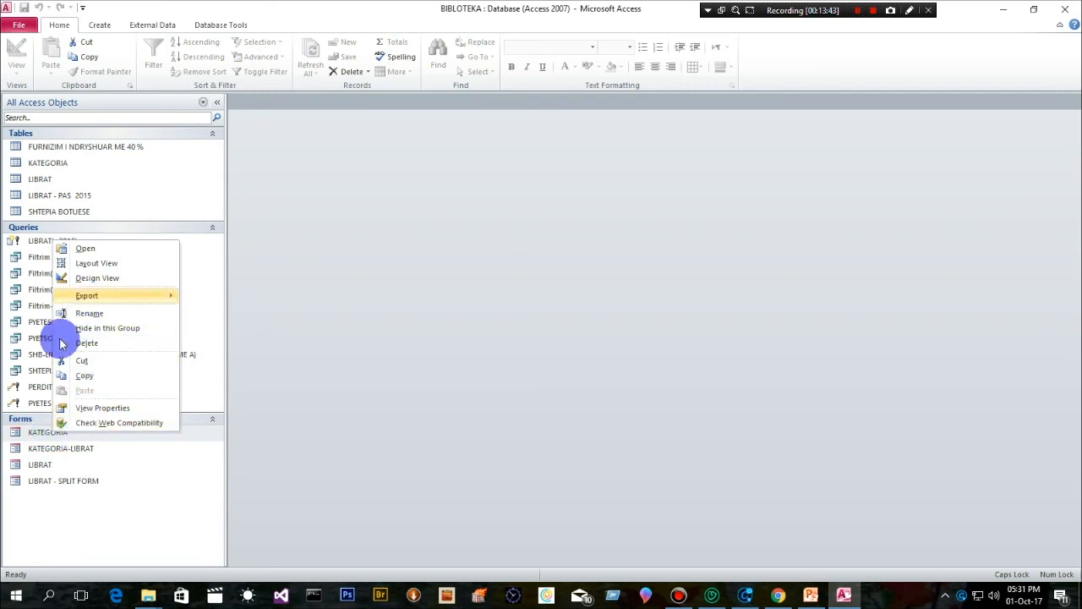
right_click(49, 438)
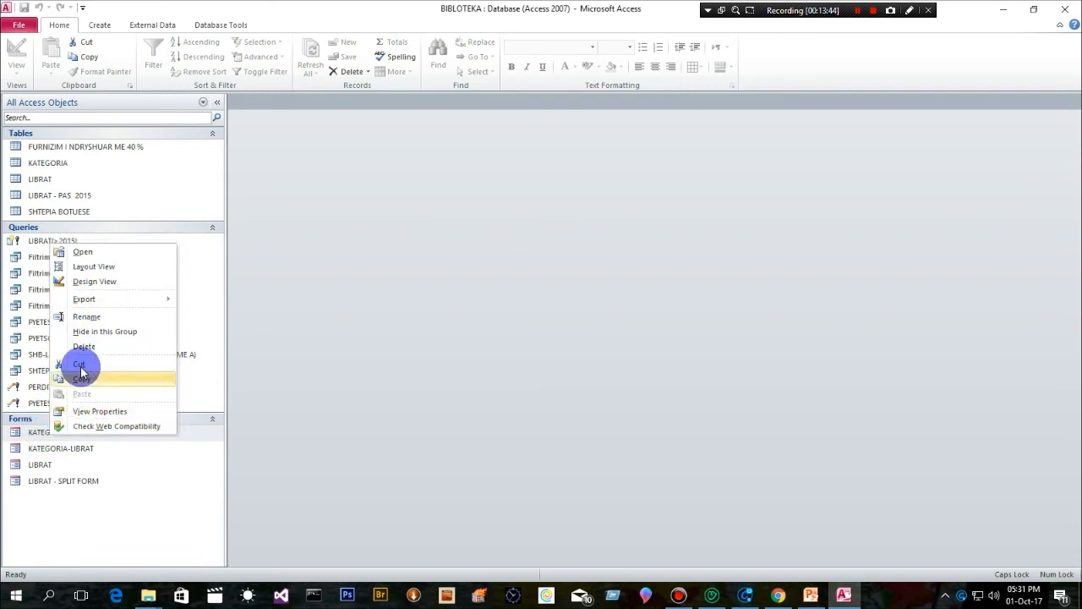
left_click(88, 317)
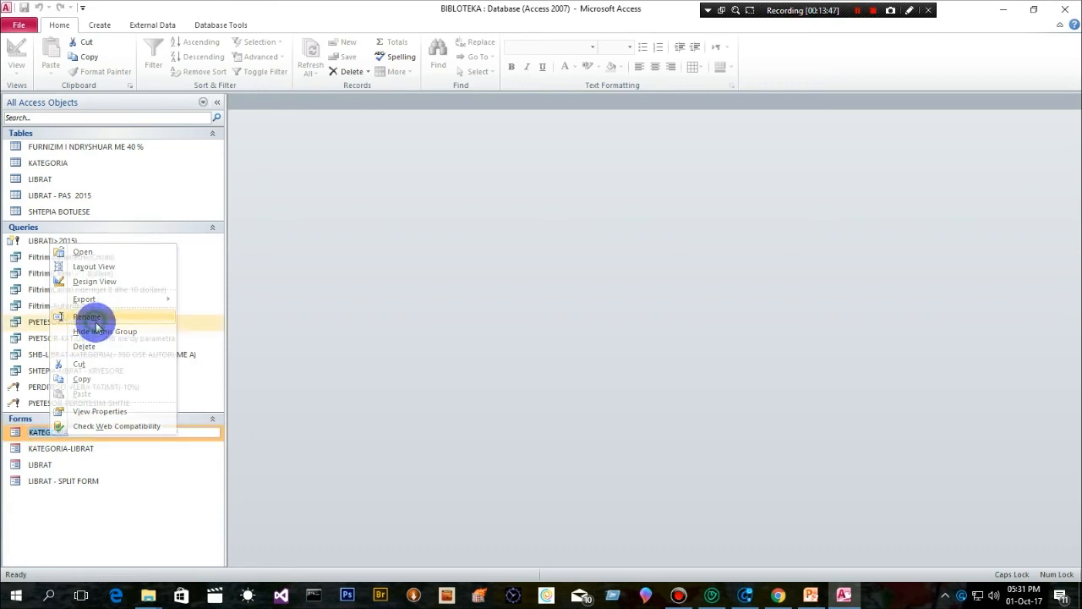
left_click(73, 433)
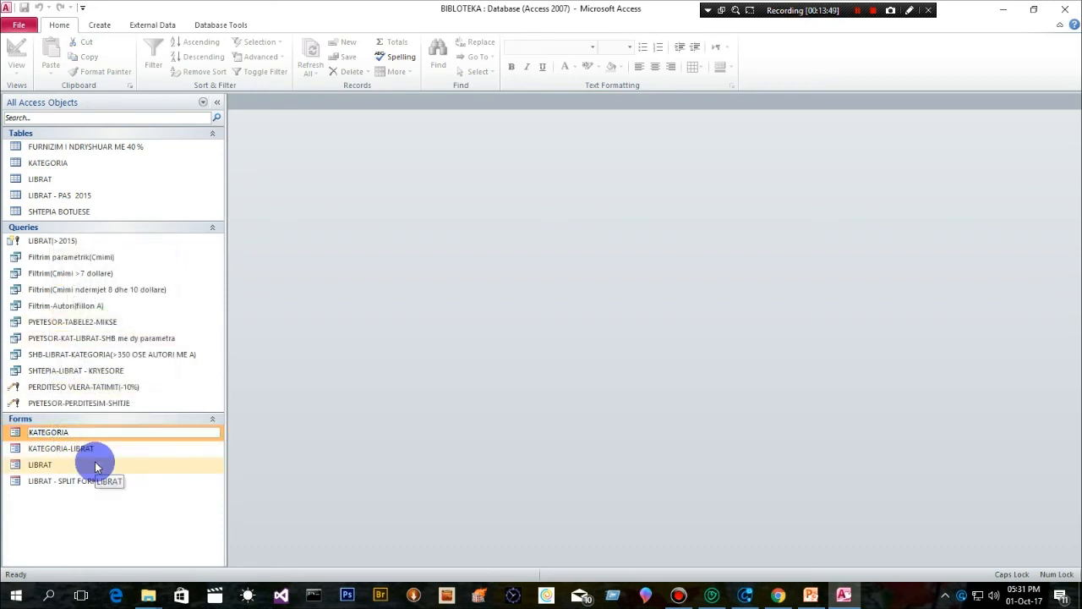
type("- LIBRAT 2")
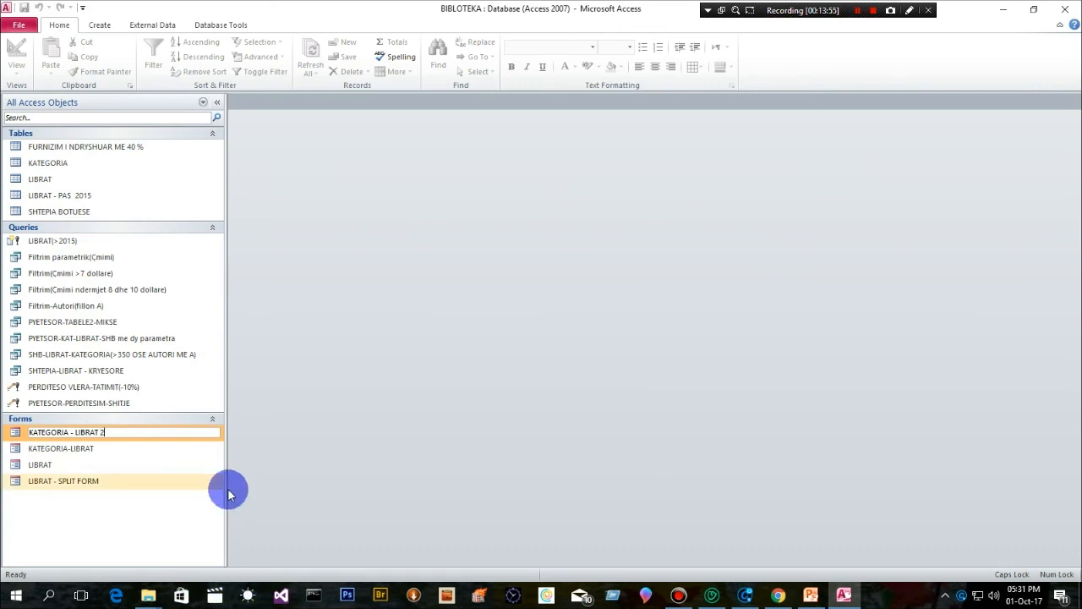
left_click(164, 482)
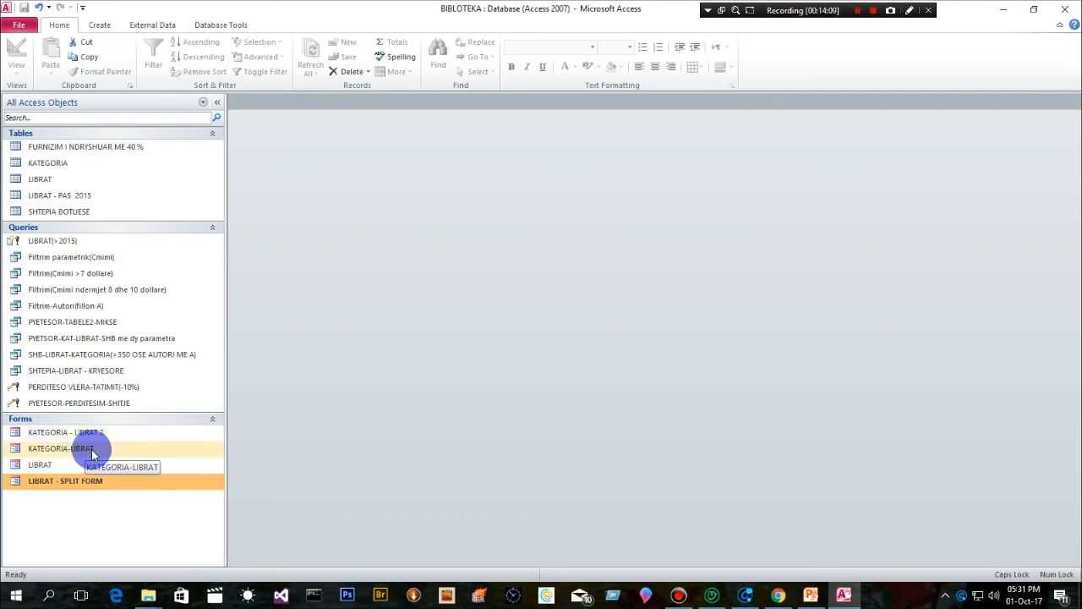
Step: Review the navigation form layouts and the additional form types available for creating forms
left_click(99, 27)
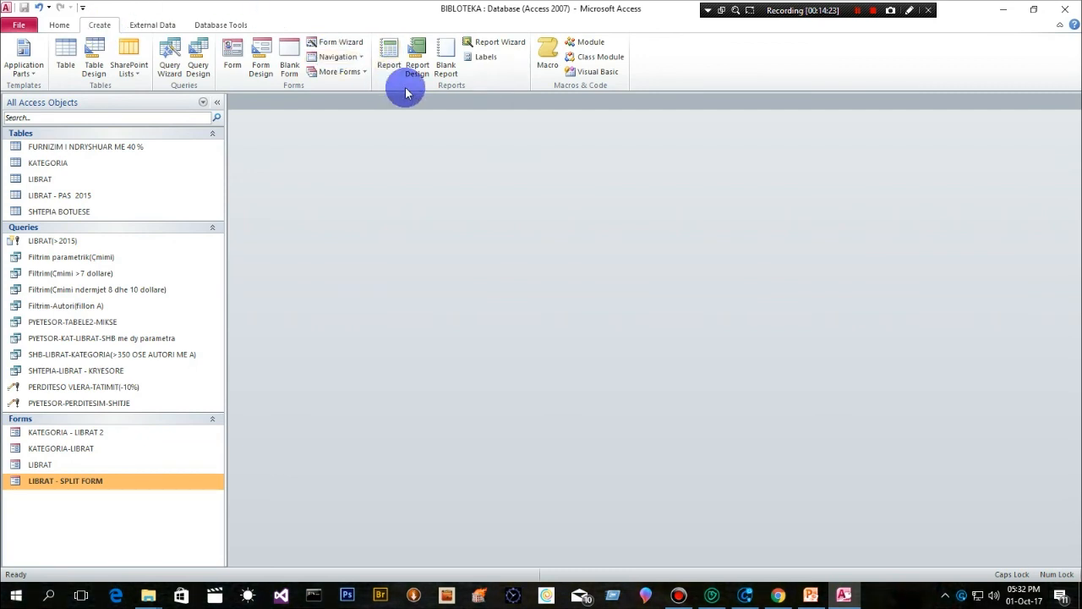
left_click(362, 58)
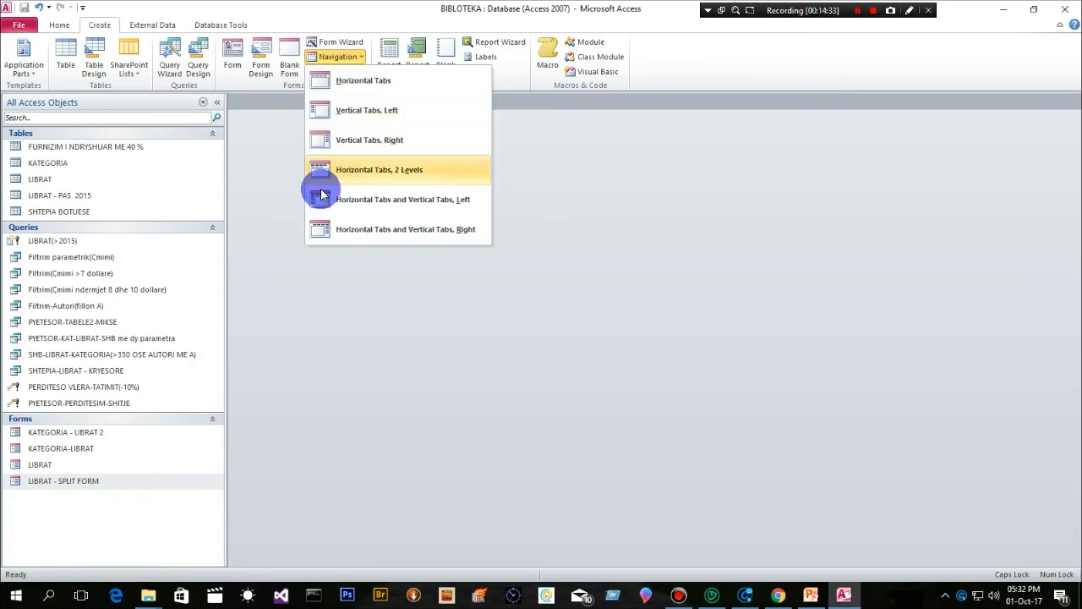
left_click(558, 221)
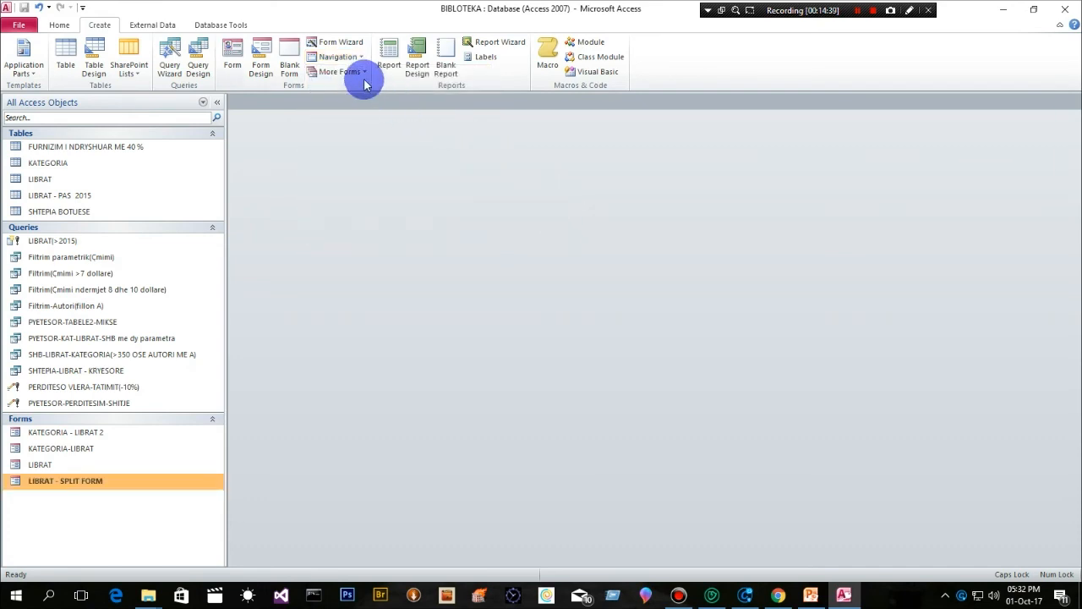
left_click(364, 73)
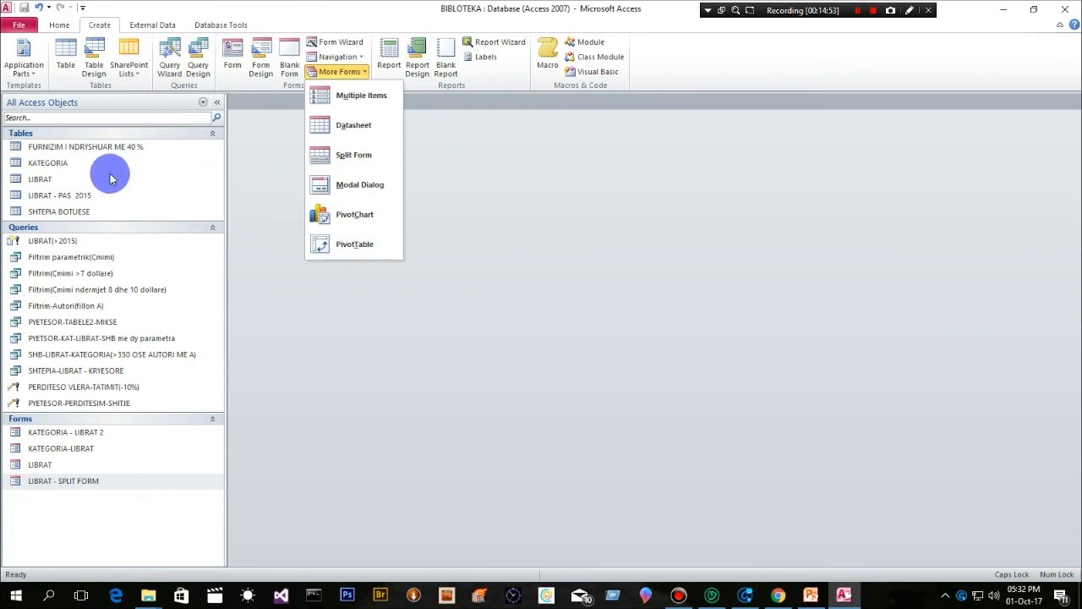
Step: Create a split form from the KATEGORIA table
left_click(47, 165)
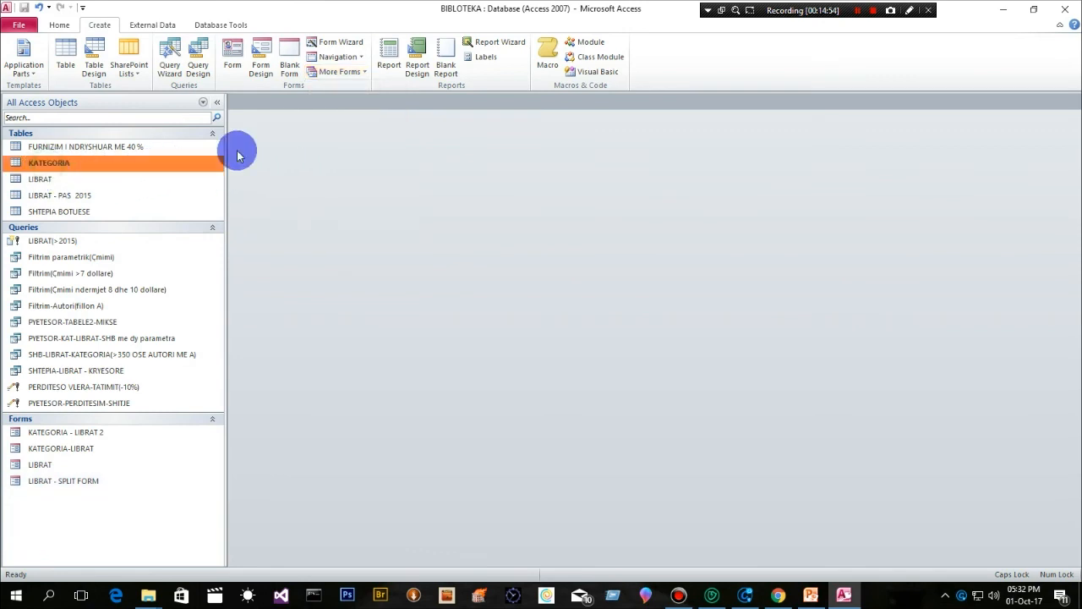
left_click(362, 65)
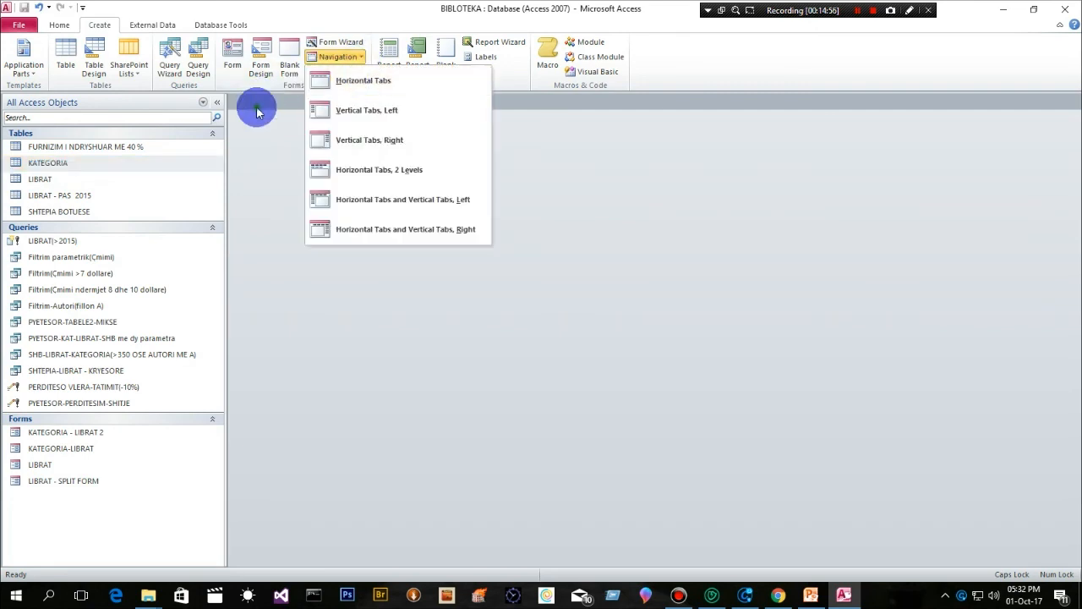
left_click(345, 75)
left_click(347, 75)
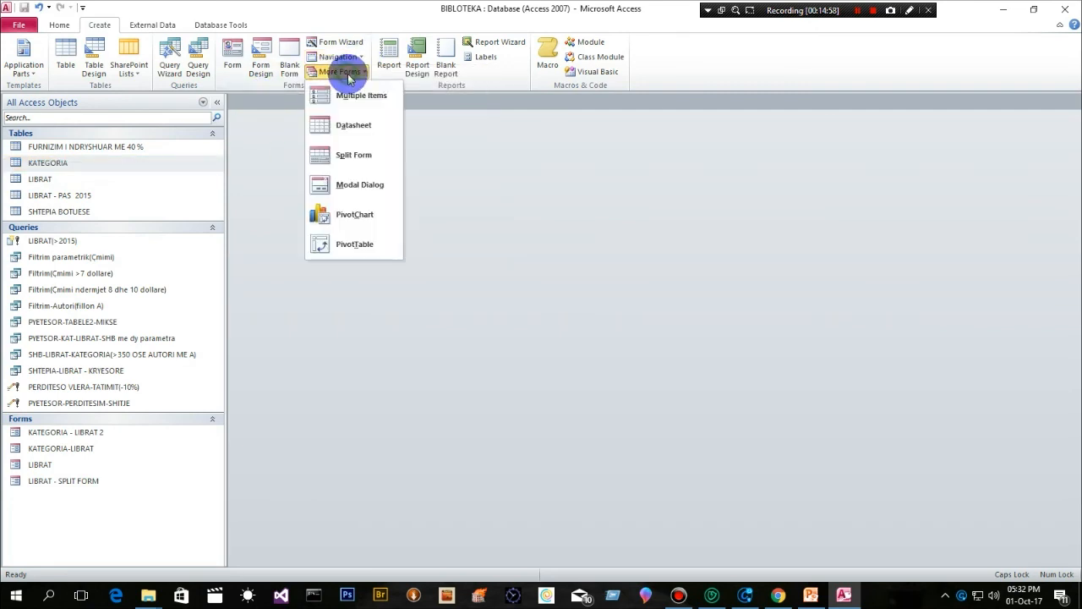
left_click(362, 157)
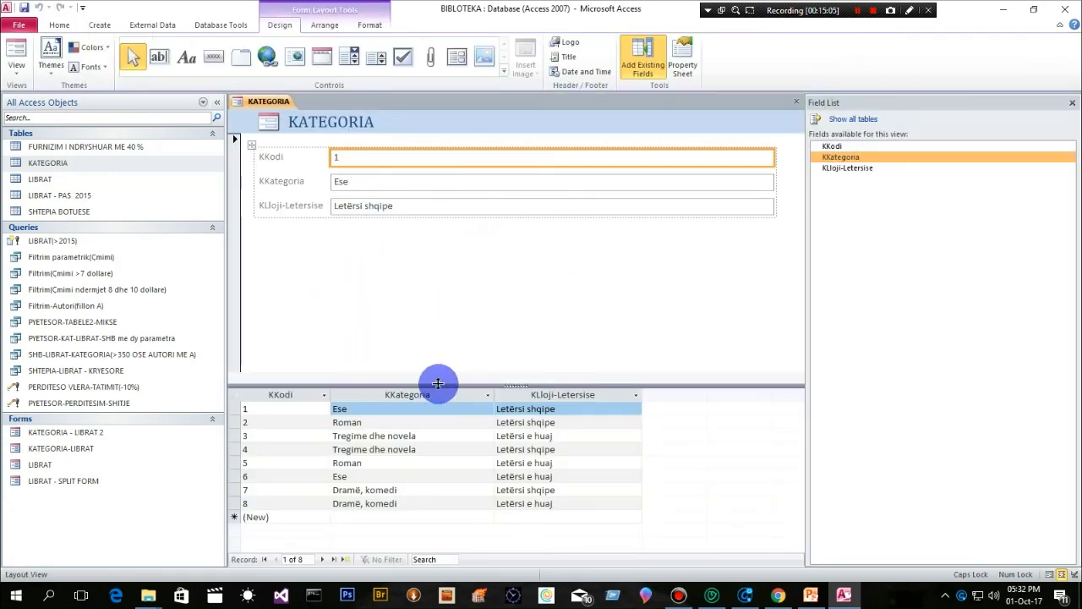
Step: Enlarge the split form's datasheet area, and close the form without saving it
left_click_drag(440, 375, 440, 258)
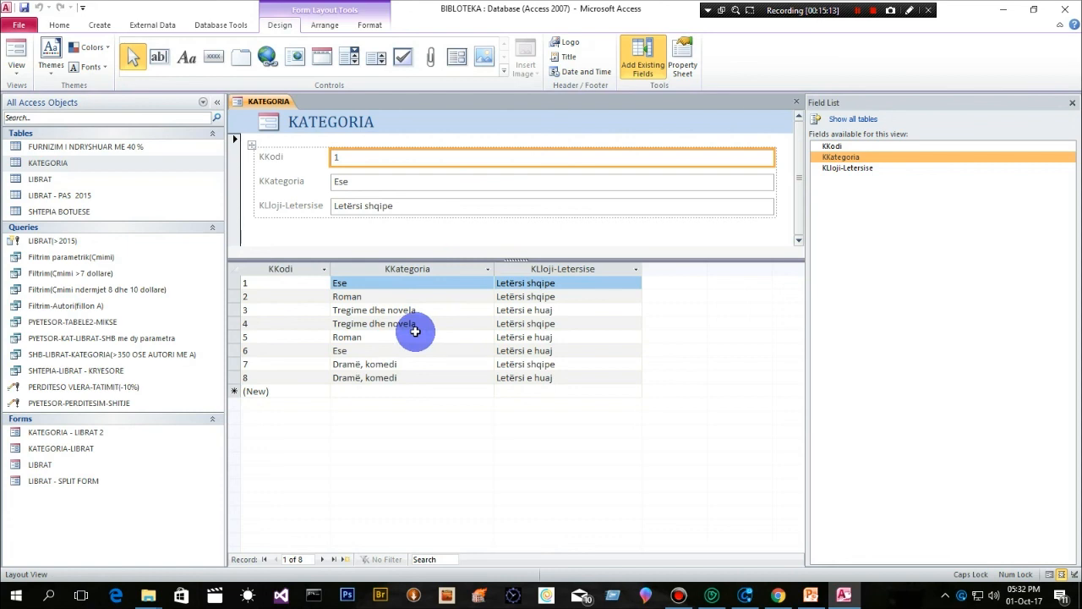
left_click(799, 102)
left_click(548, 330)
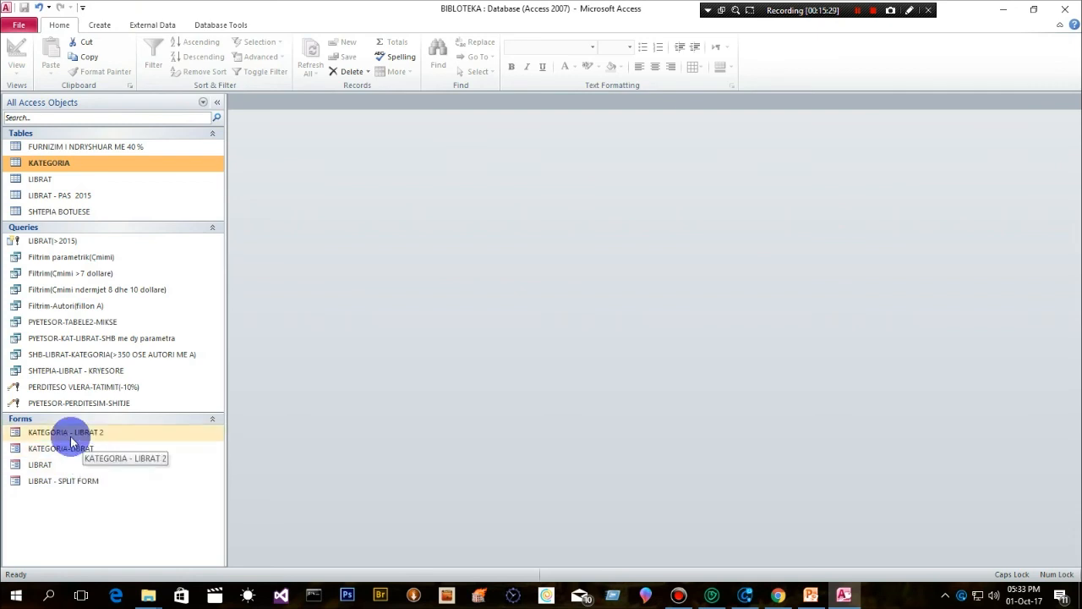
left_click(100, 25)
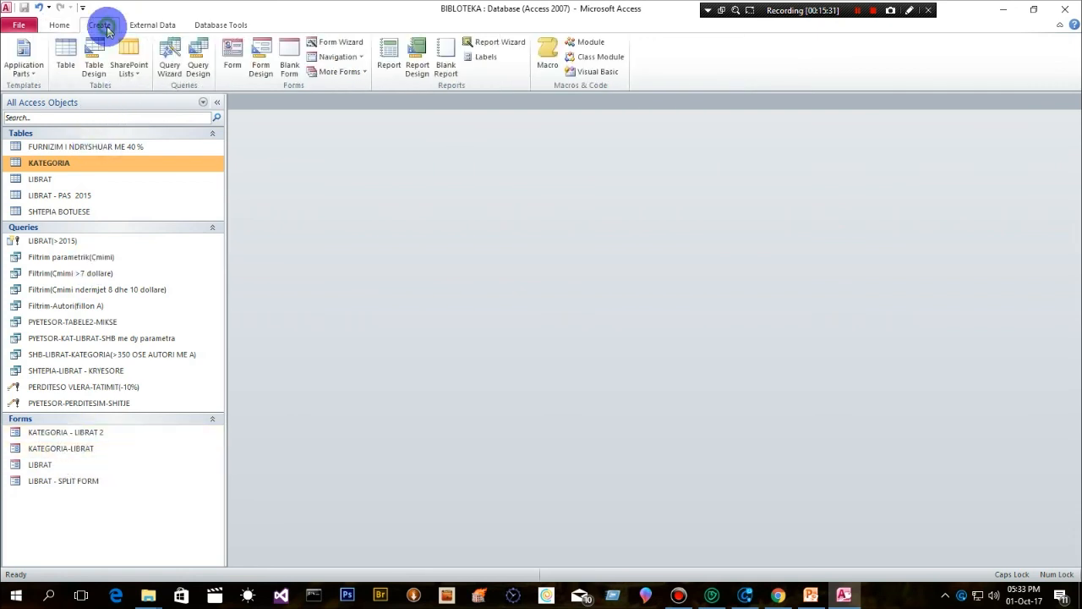
left_click(338, 71)
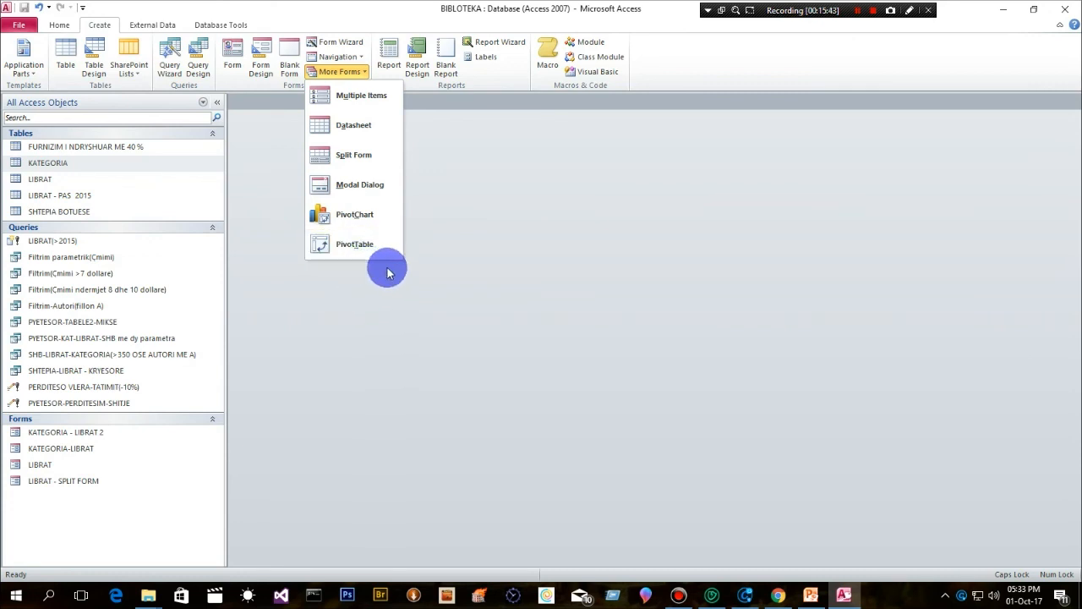
left_click(431, 258)
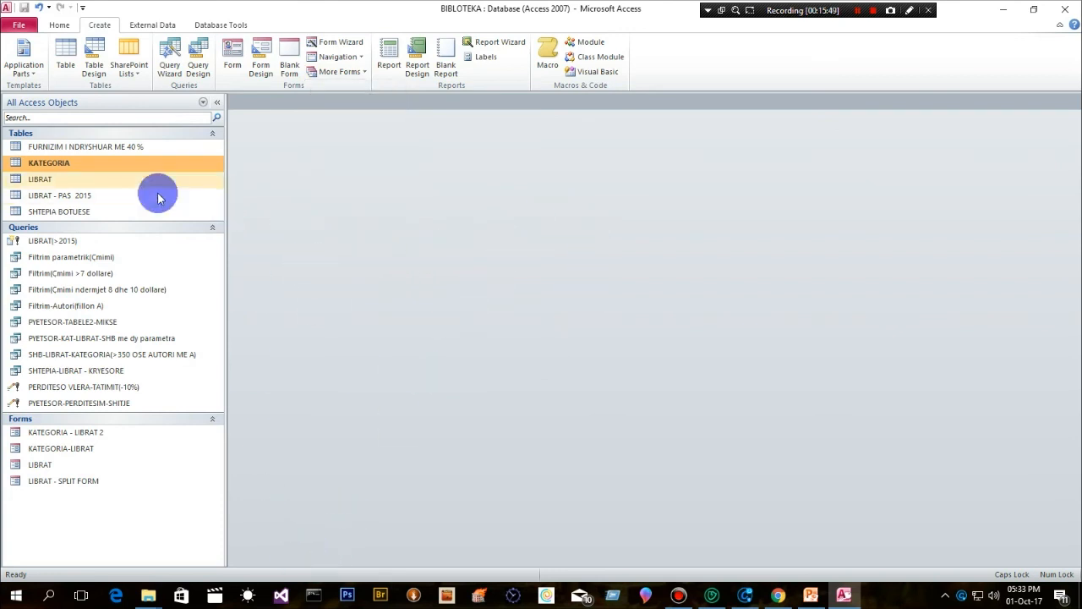
Step: Open the KATEGORIA - LIBRAT 2 form and switch it to Design View
left_click(58, 434)
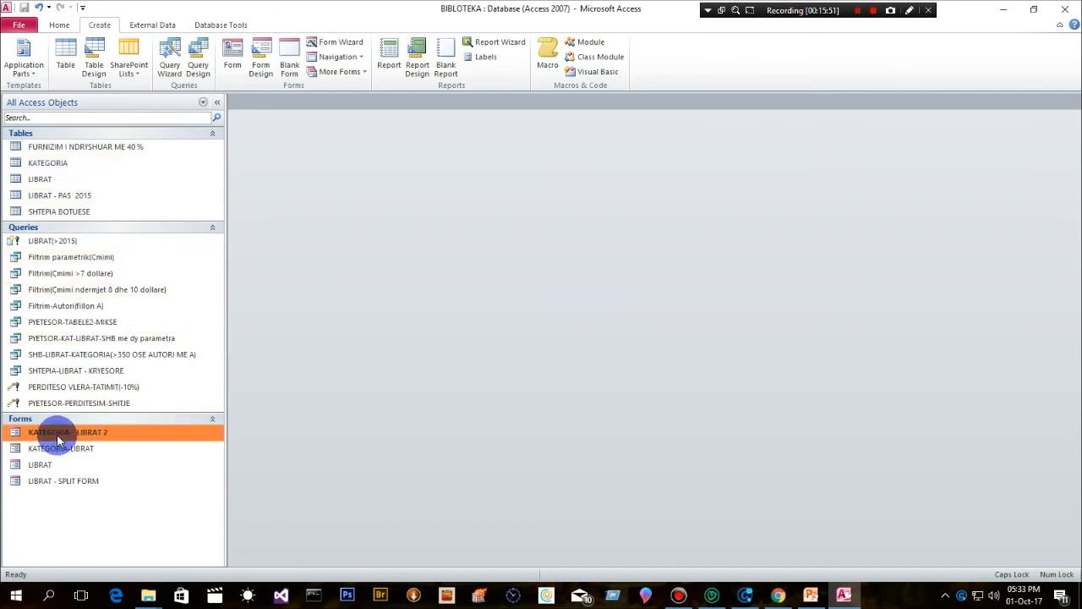
double_click(57, 435)
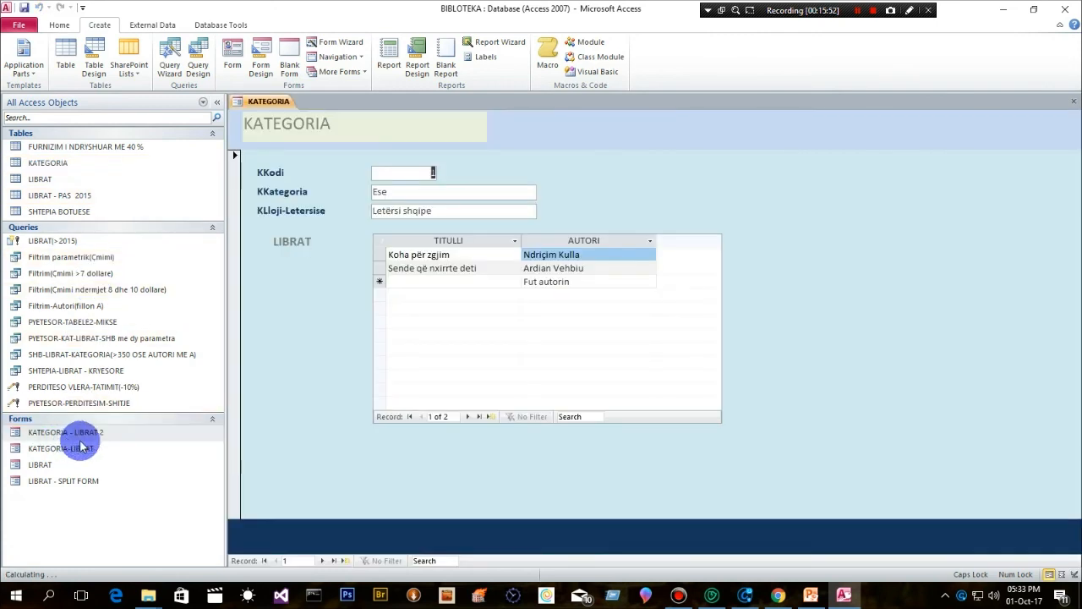
left_click(53, 26)
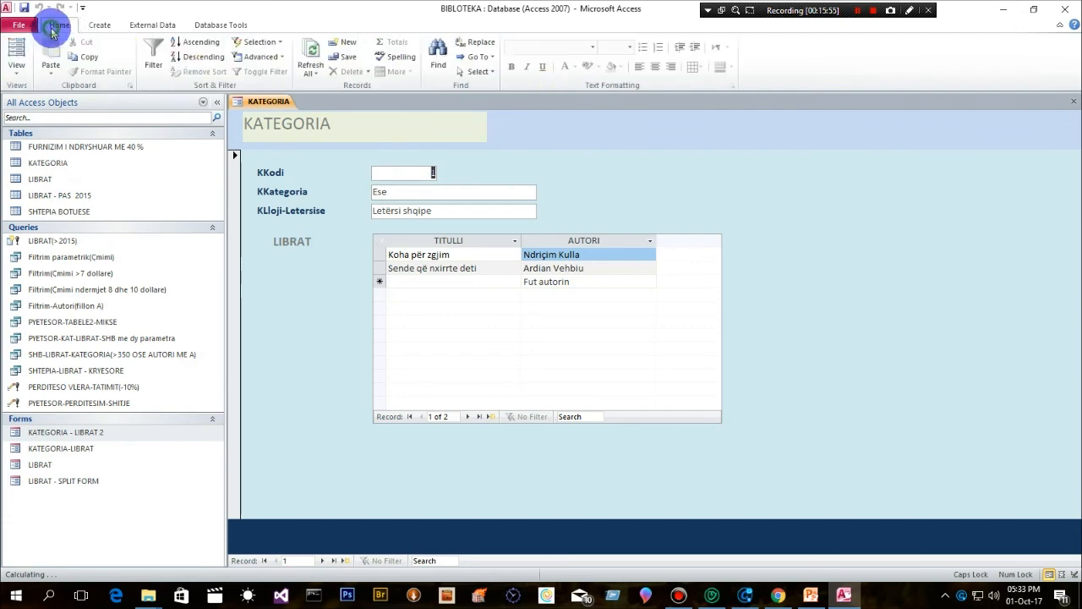
left_click(21, 75)
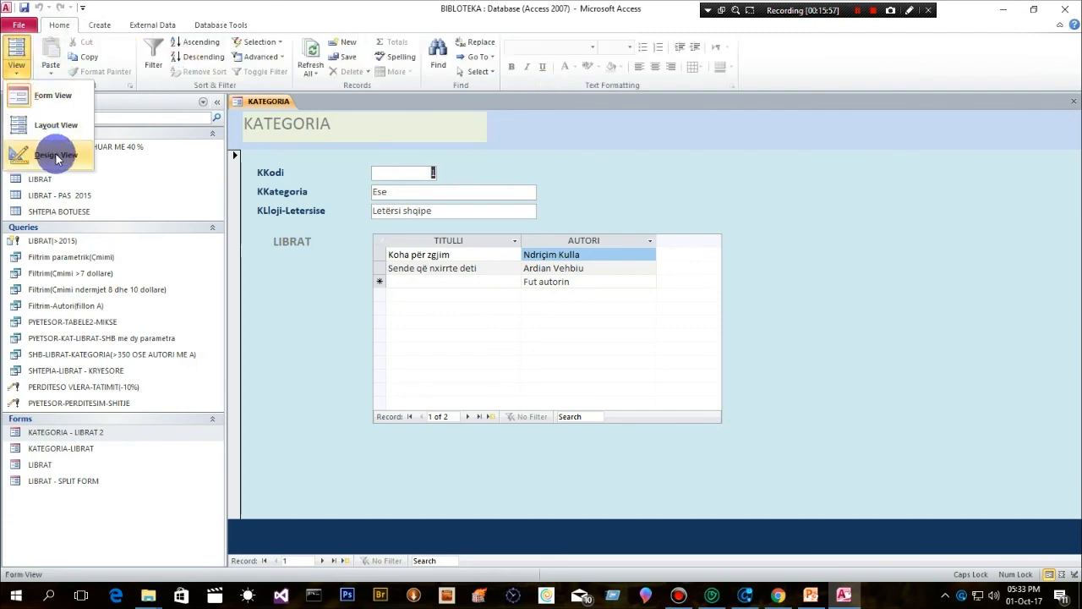
left_click(53, 152)
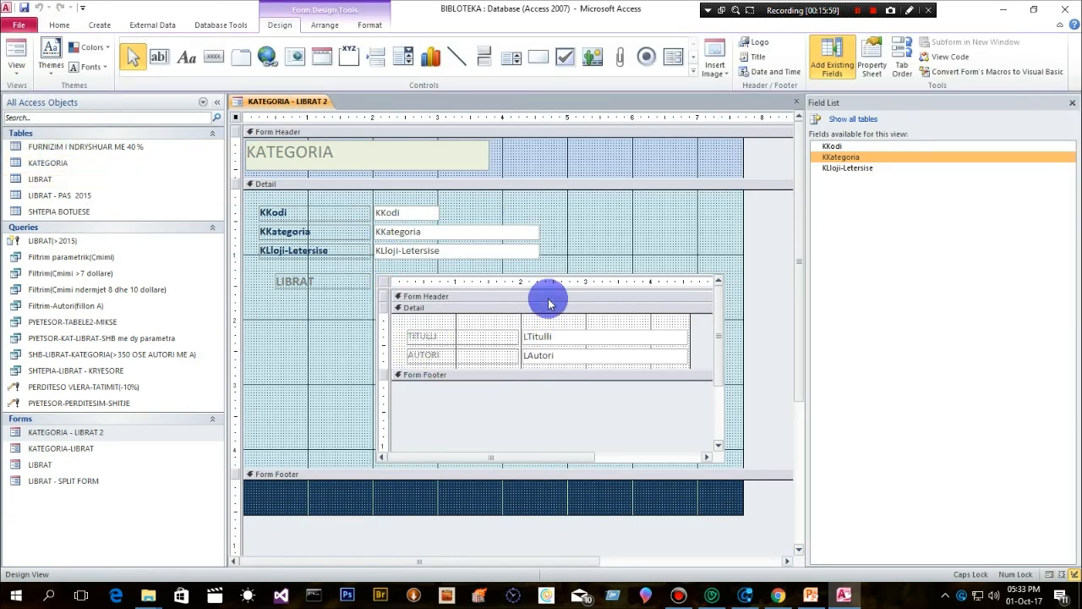
left_click(321, 26)
left_click(282, 25)
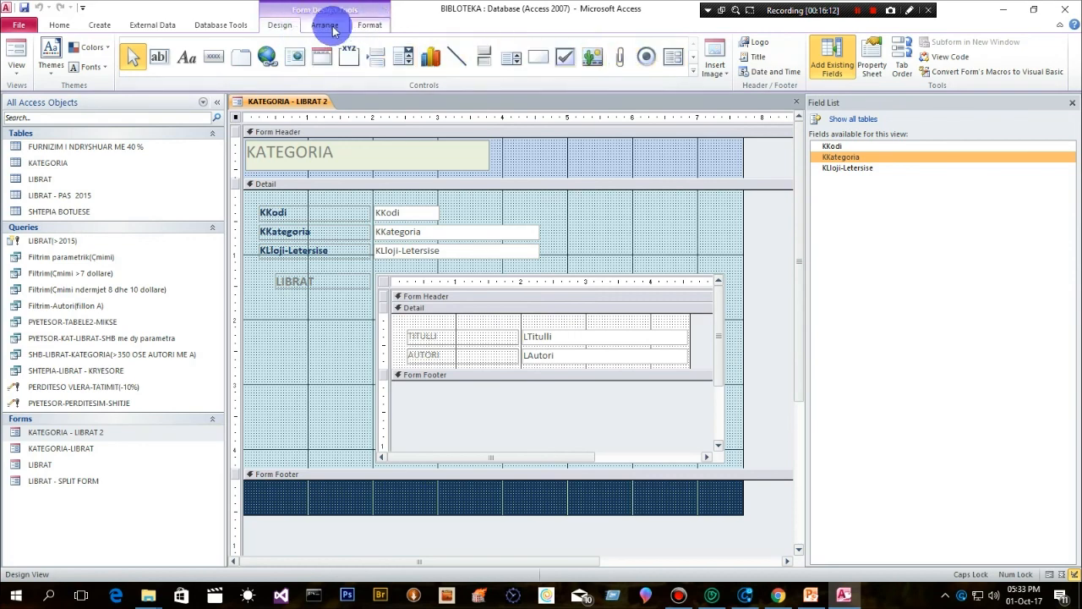
left_click(326, 25)
left_click(281, 25)
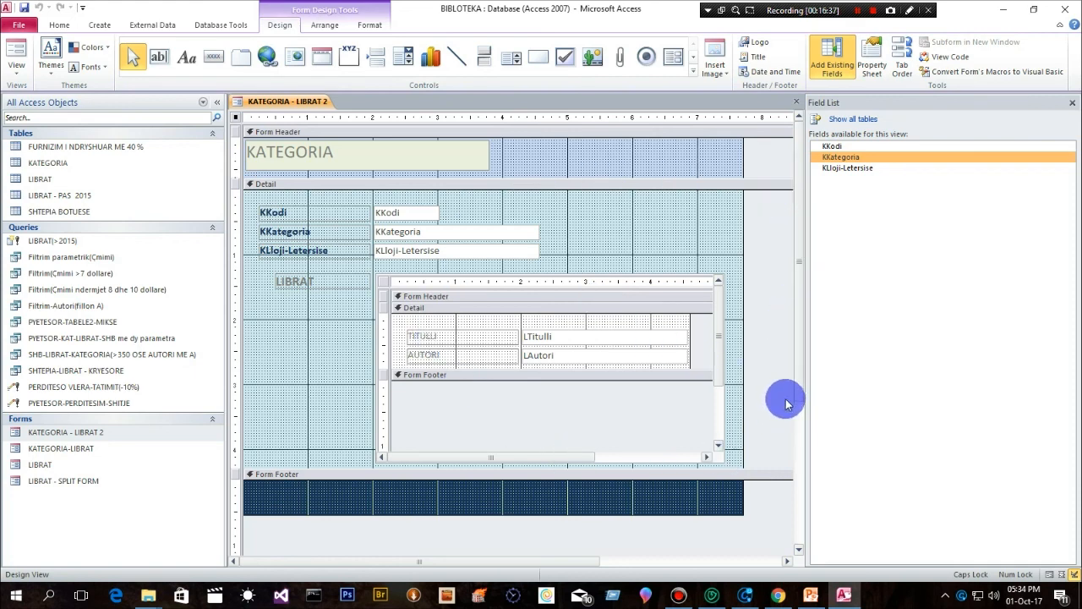
left_click(1004, 11)
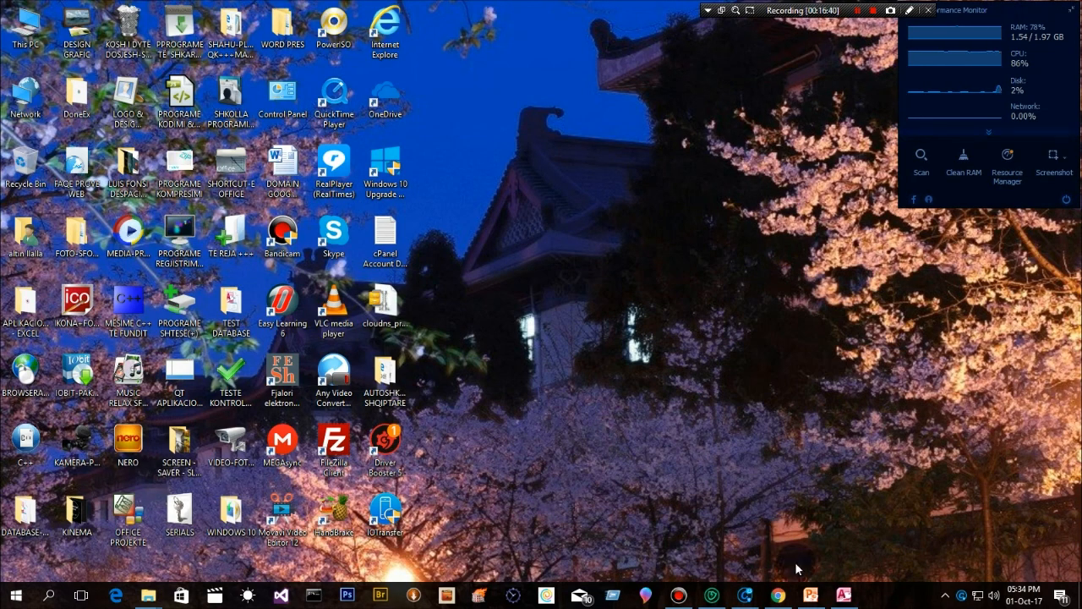
left_click(784, 598)
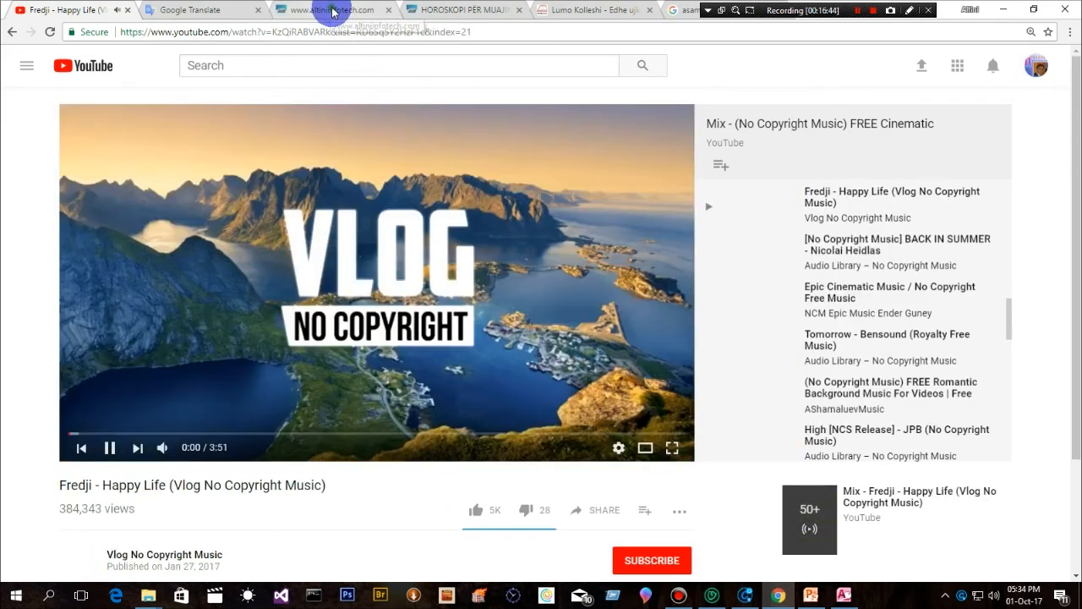
left_click(332, 12)
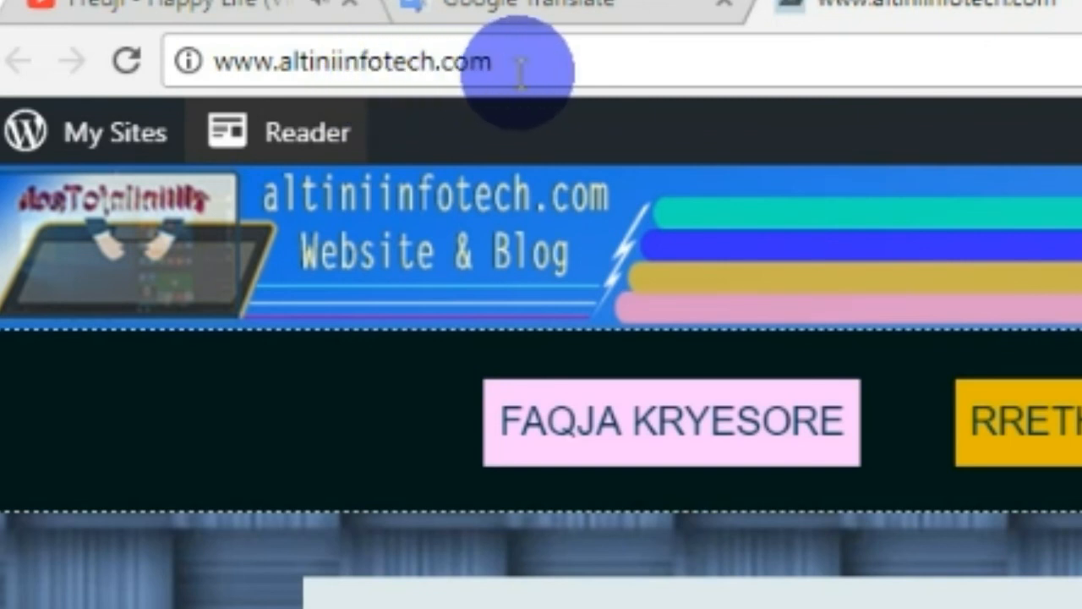
left_click_drag(512, 67, 193, 59)
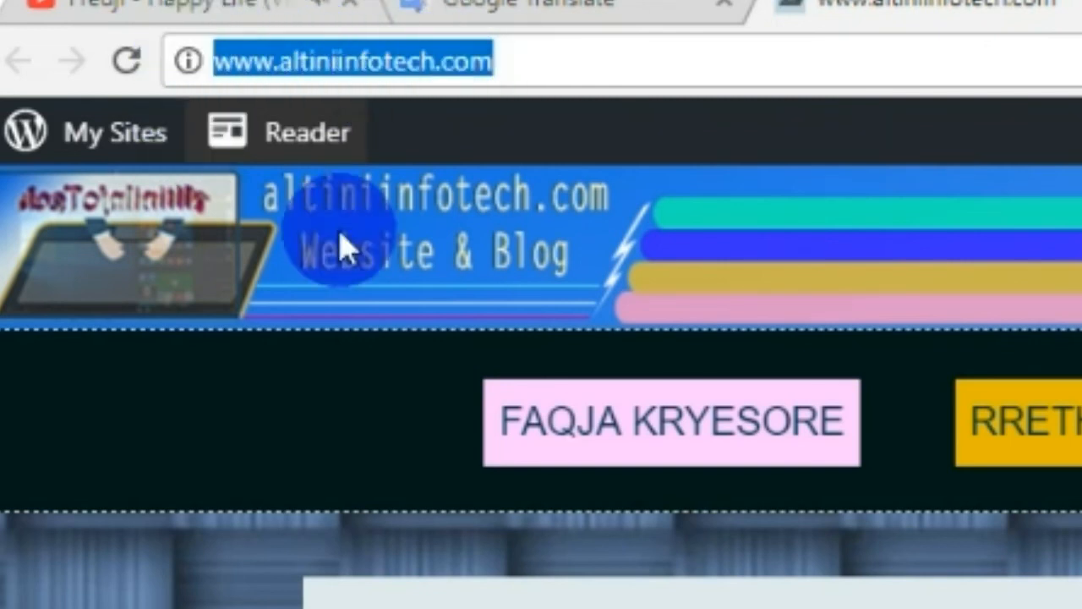
Step: Look through the website's home page, examining the lesson categories and the archive sections
scroll(542, 386, "down", 5)
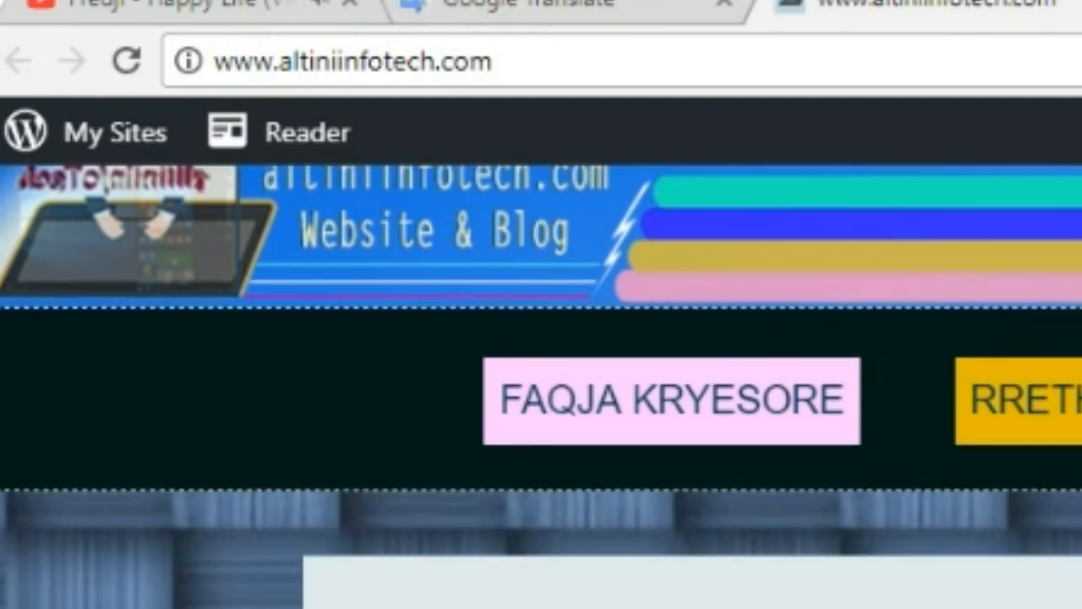
scroll(710, 386, "down", 5)
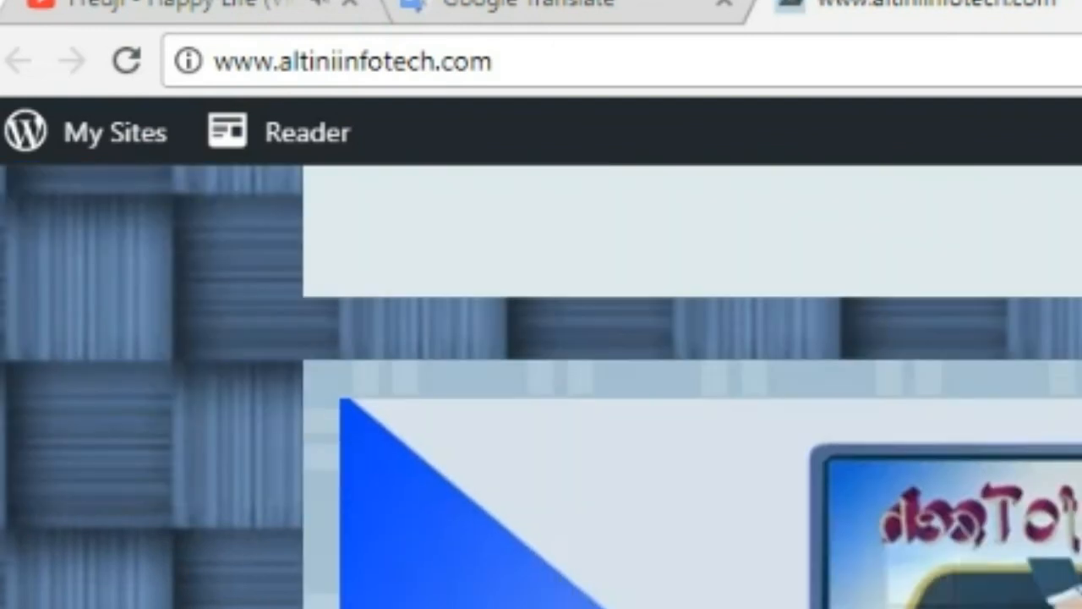
scroll(710, 386, "up", 5)
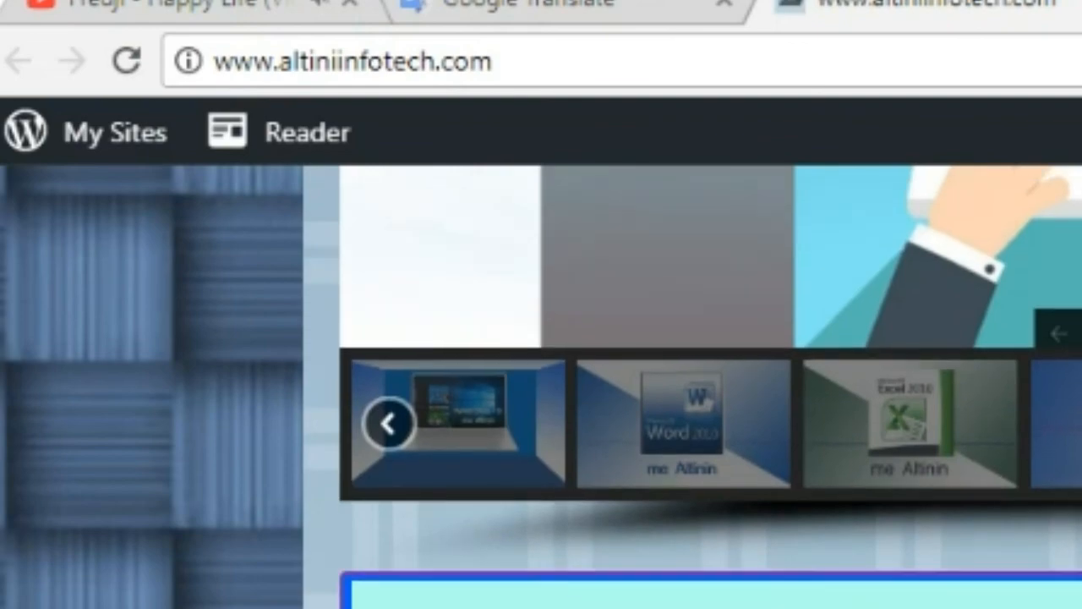
scroll(1056, 386, "down", 5)
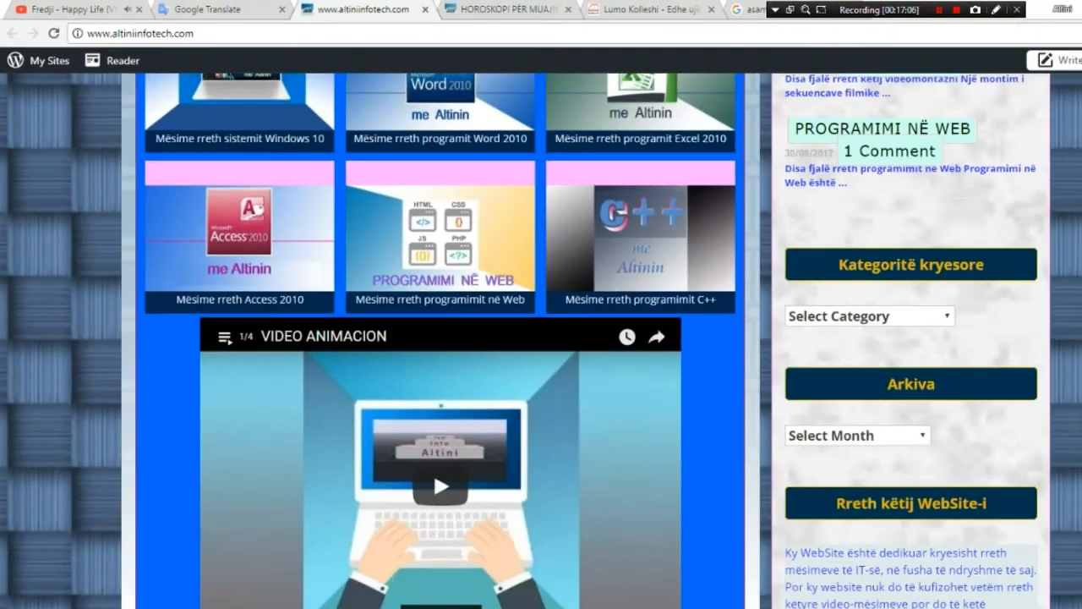
scroll(810, 218, "up", 4)
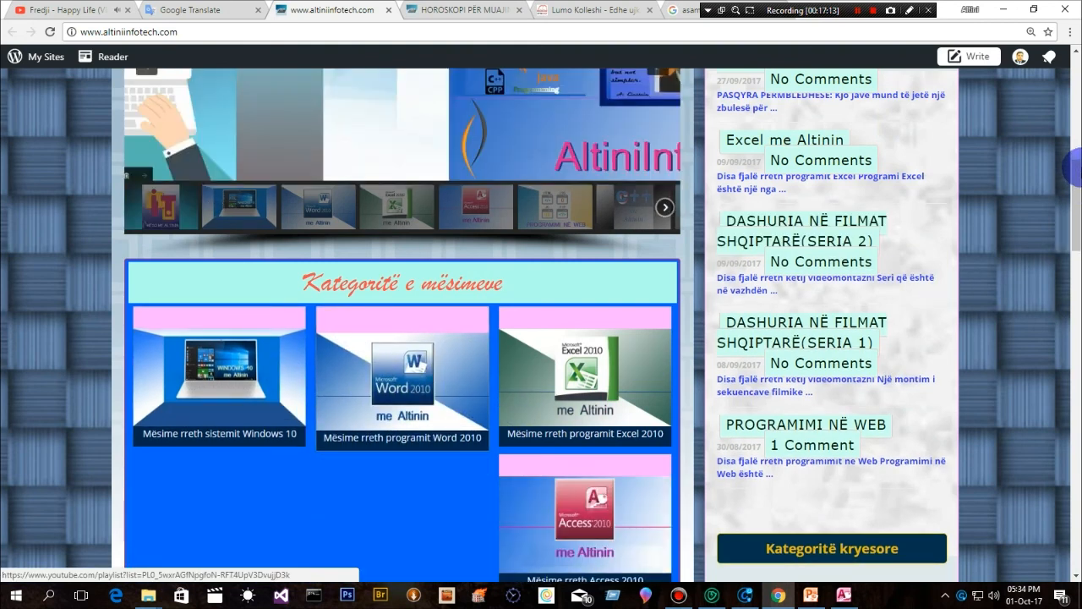
scroll(1076, 252, "down", 4)
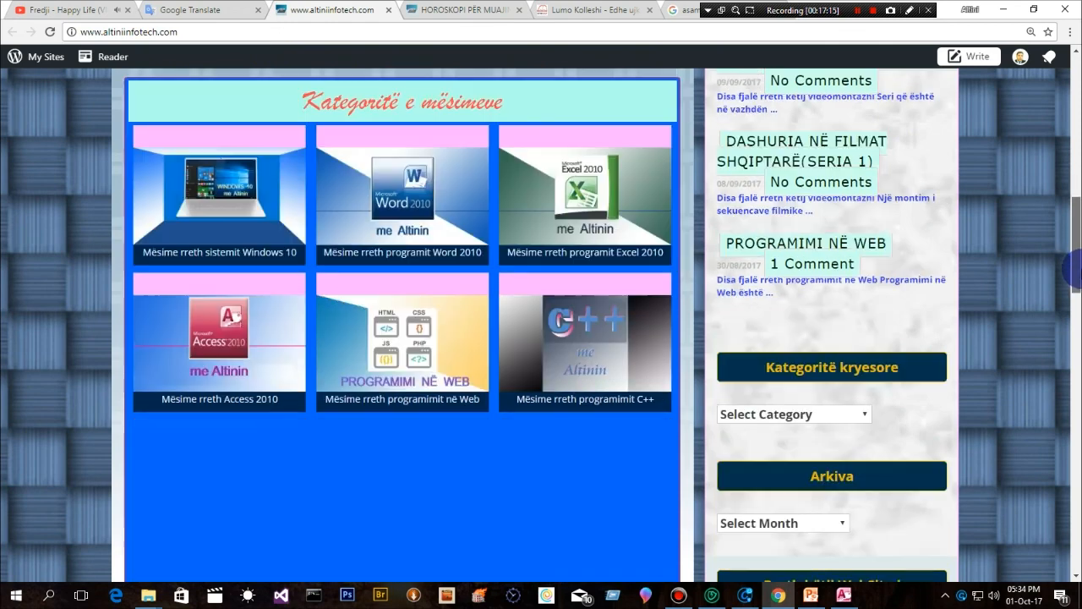